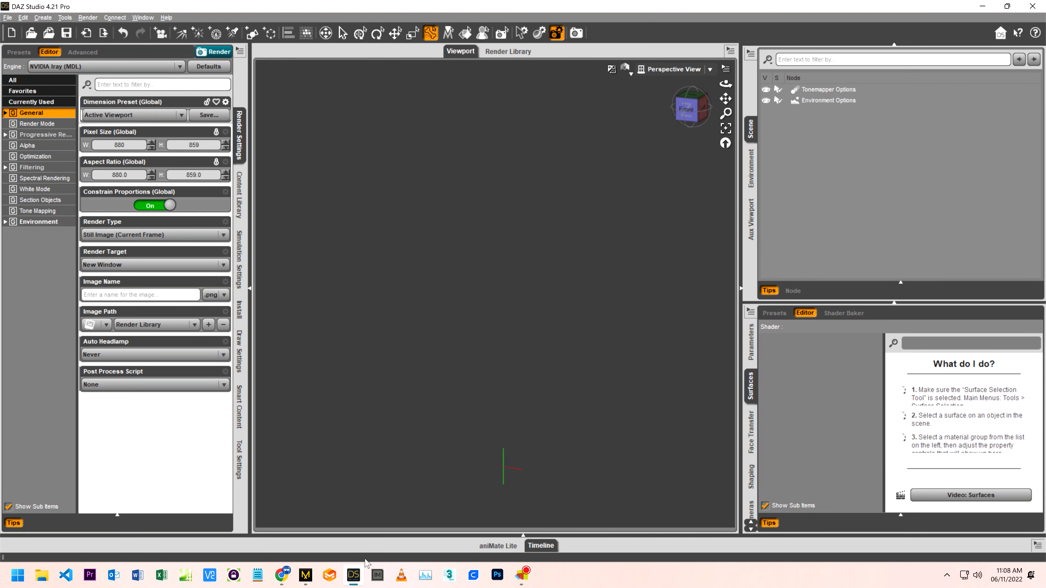
- Browse the Genesis 9 Developer Kit folder in the Content Library and select the Genesis 9 Dev Load actor
{"action": "left_click", "coordinate": [353, 577]}
{"action": "left_click", "coordinate": [353, 577]}
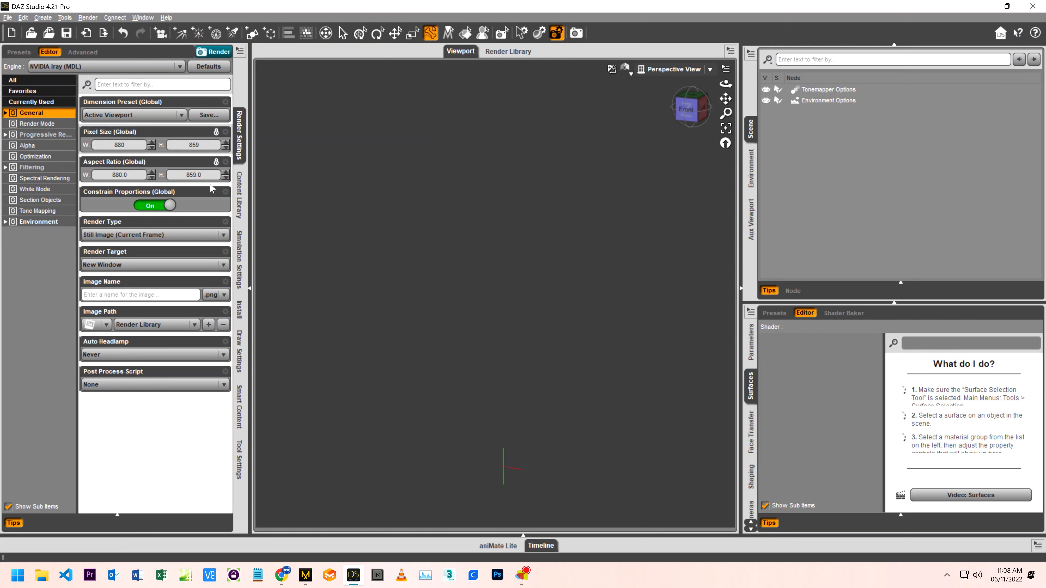
{"action": "left_click", "coordinate": [239, 208]}
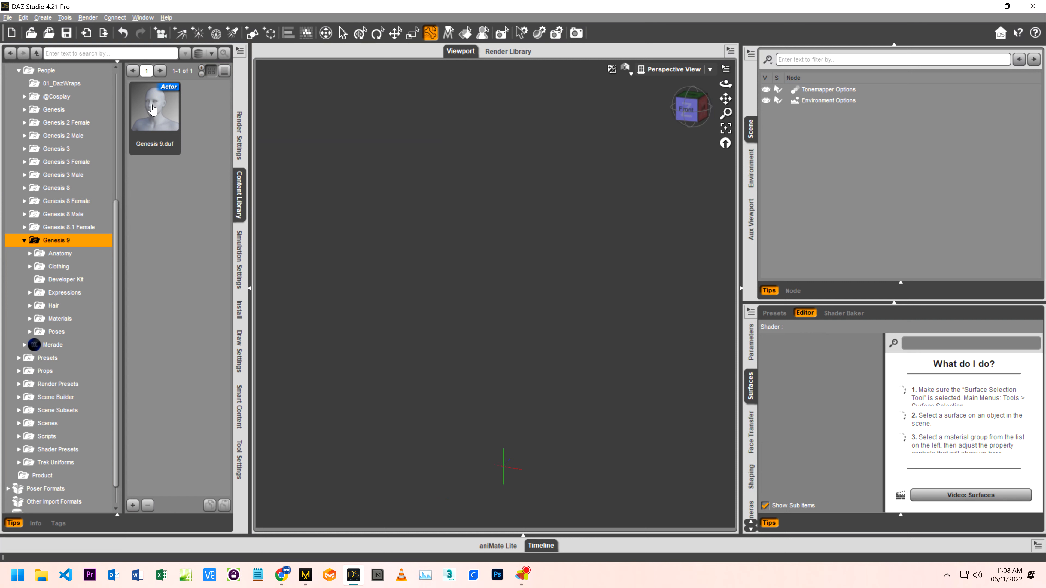
{"action": "mouse_move", "coordinate": [153, 109]}
{"action": "left_click", "coordinate": [65, 279]}
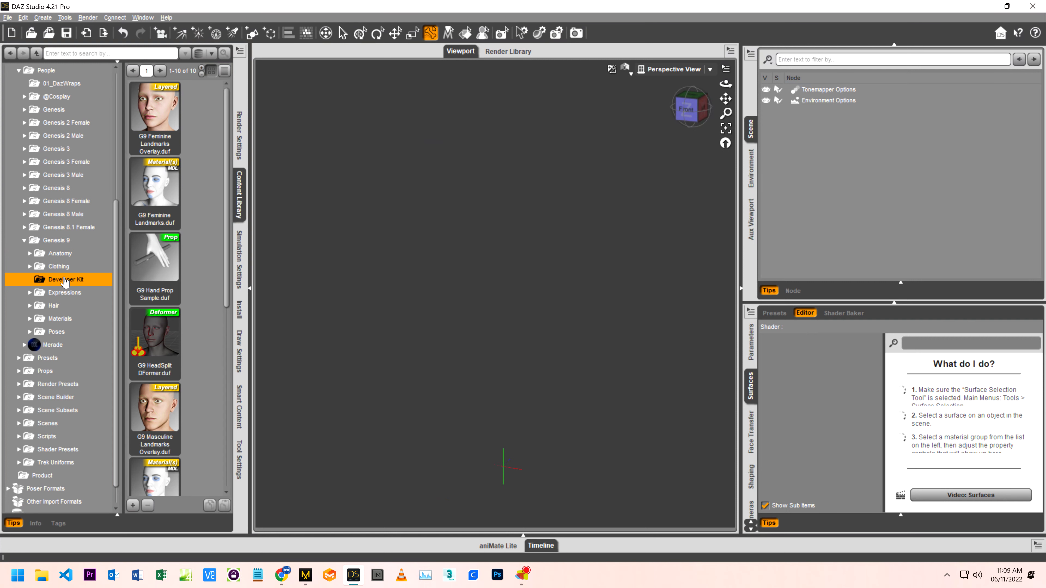
{"action": "scroll", "coordinate": [172, 274], "scroll_direction": "down", "scroll_amount": 4}
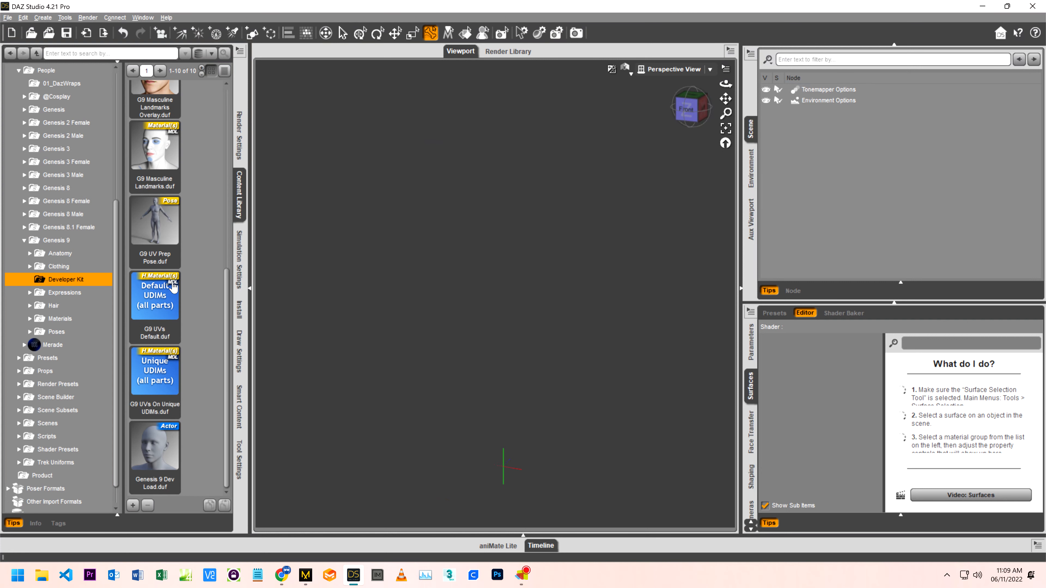
{"action": "left_click", "coordinate": [156, 451]}
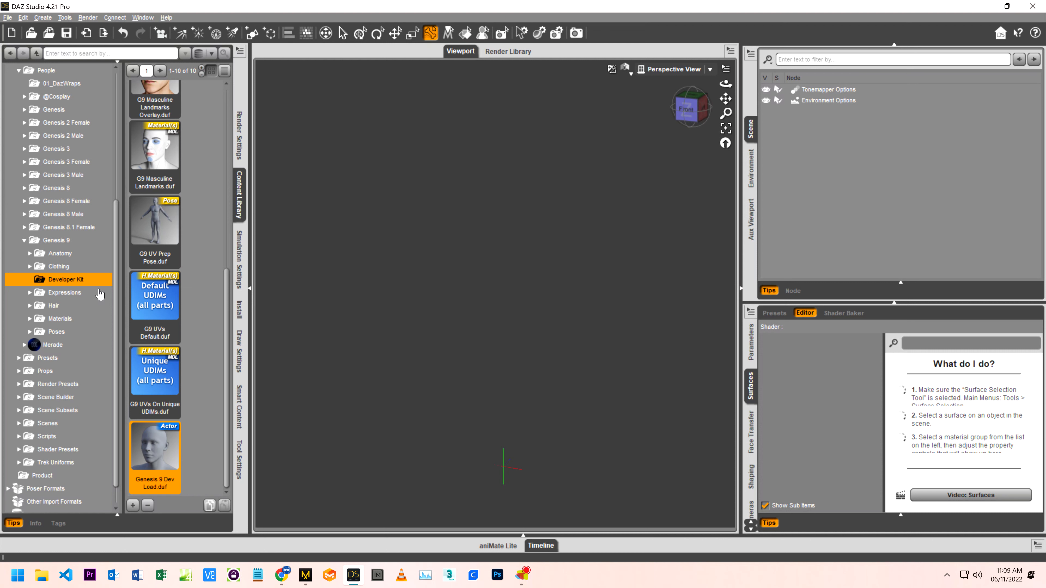
- Load the Genesis 9 actor from the Genesis 9 folder into the scene and view it from the front
{"action": "left_click", "coordinate": [58, 243]}
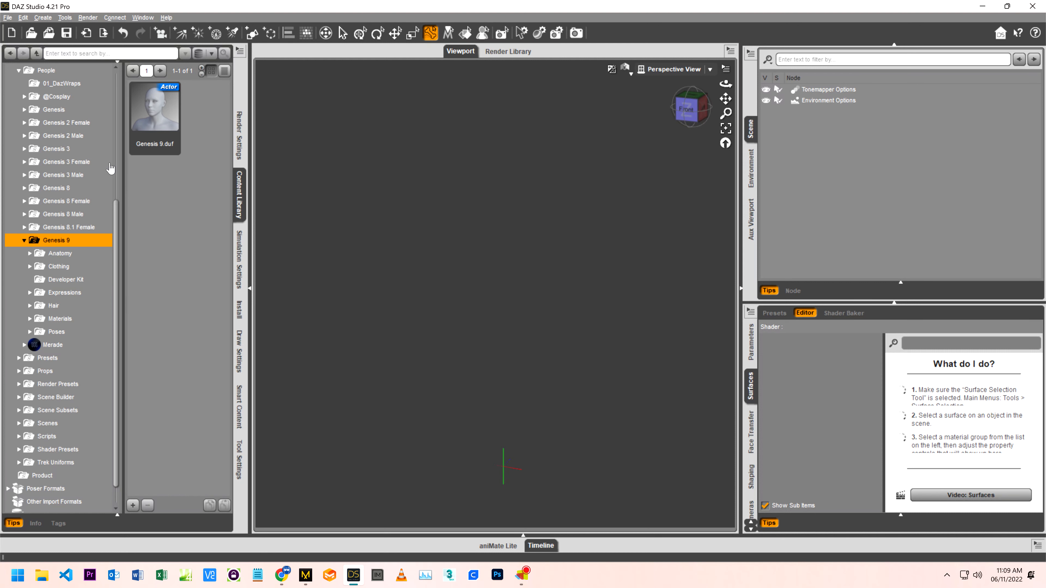
{"action": "double_click", "coordinate": [163, 109]}
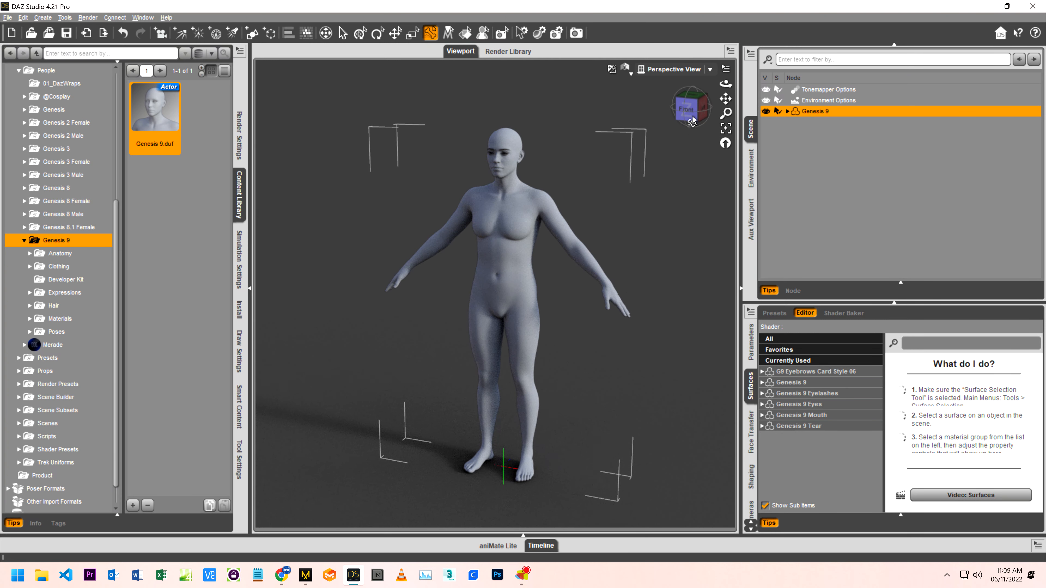
{"action": "left_click_drag", "start_coordinate": [690, 112], "coordinate": [712, 115]}
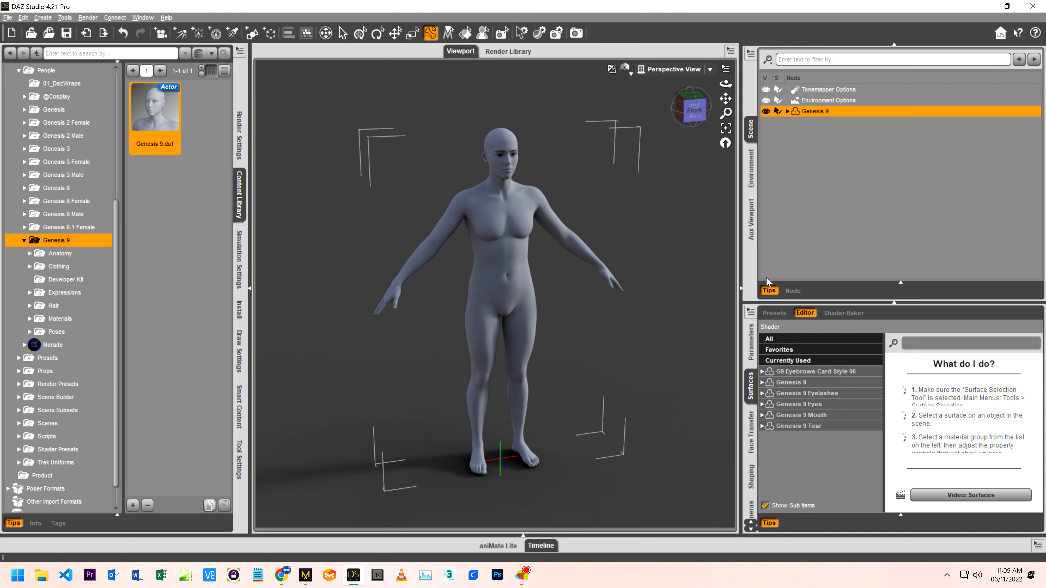
- Examine the Genesis 9 figure's surfaces and its parameter groups, including the Morphs group
{"action": "left_click", "coordinate": [773, 383]}
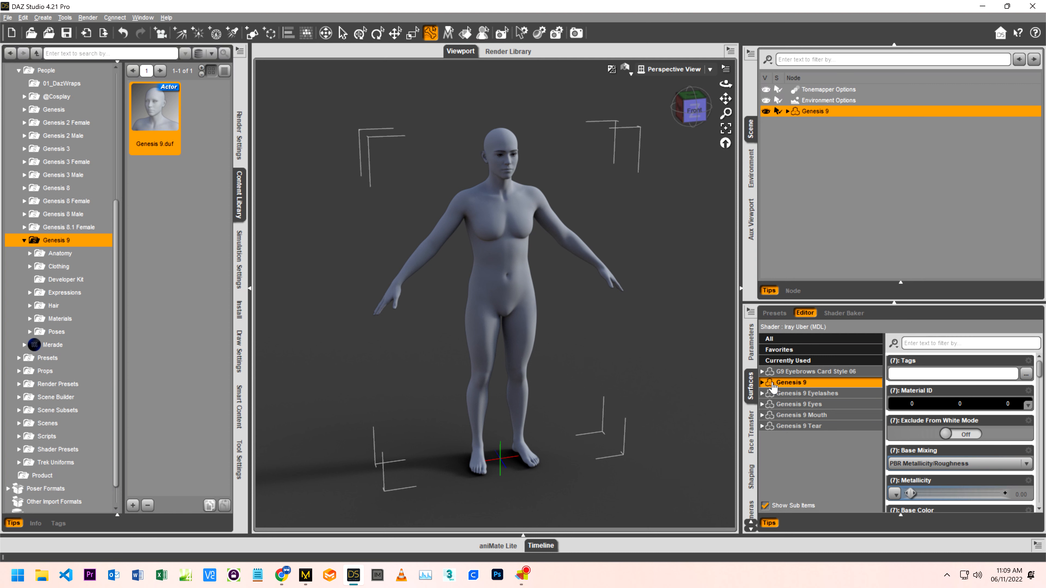
{"action": "left_click", "coordinate": [752, 351]}
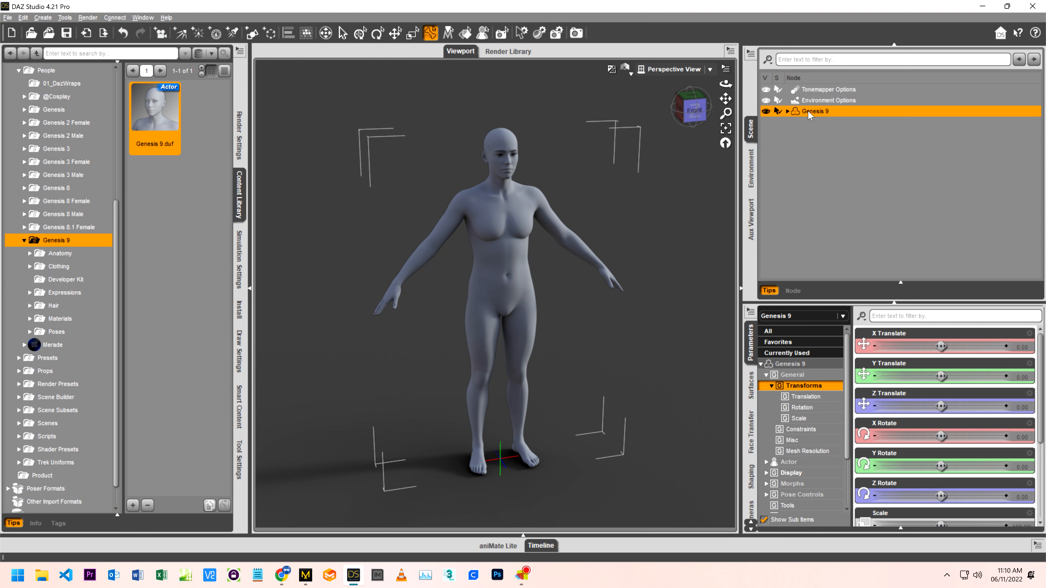
{"action": "left_click", "coordinate": [776, 484]}
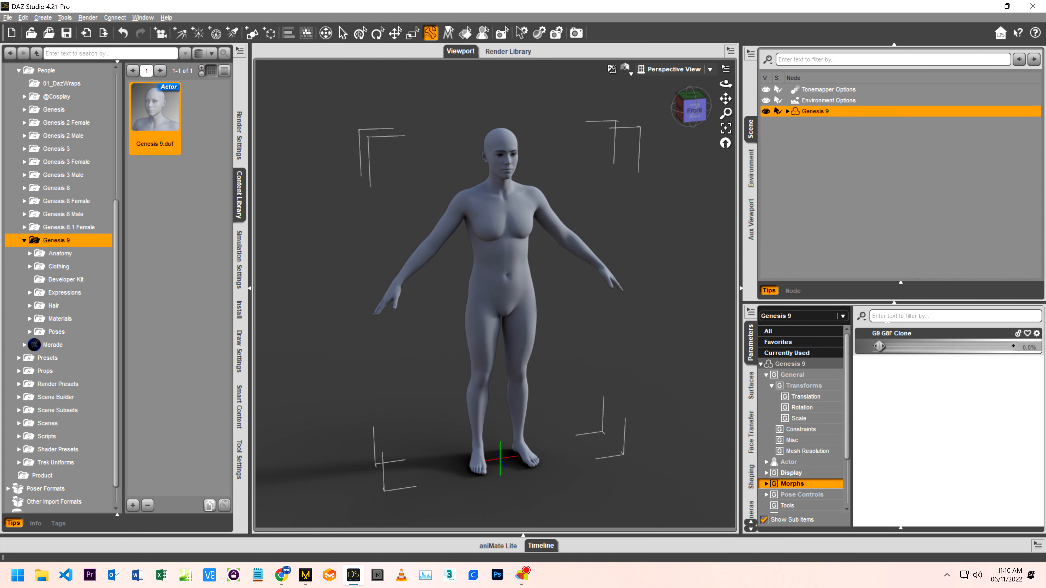
{"action": "left_click", "coordinate": [886, 317]}
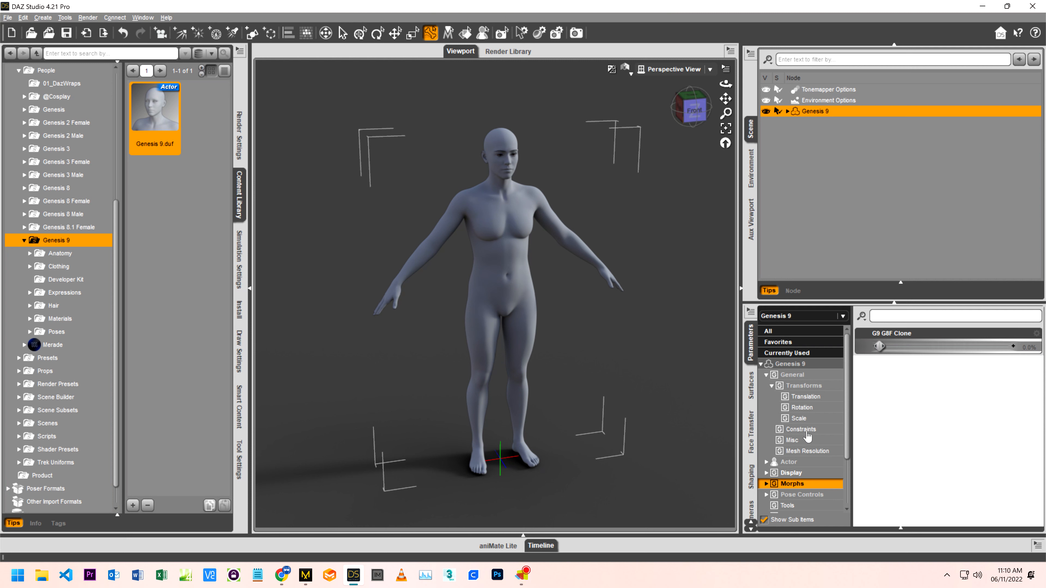
{"action": "scroll", "coordinate": [807, 434], "scroll_direction": "down", "scroll_amount": 2}
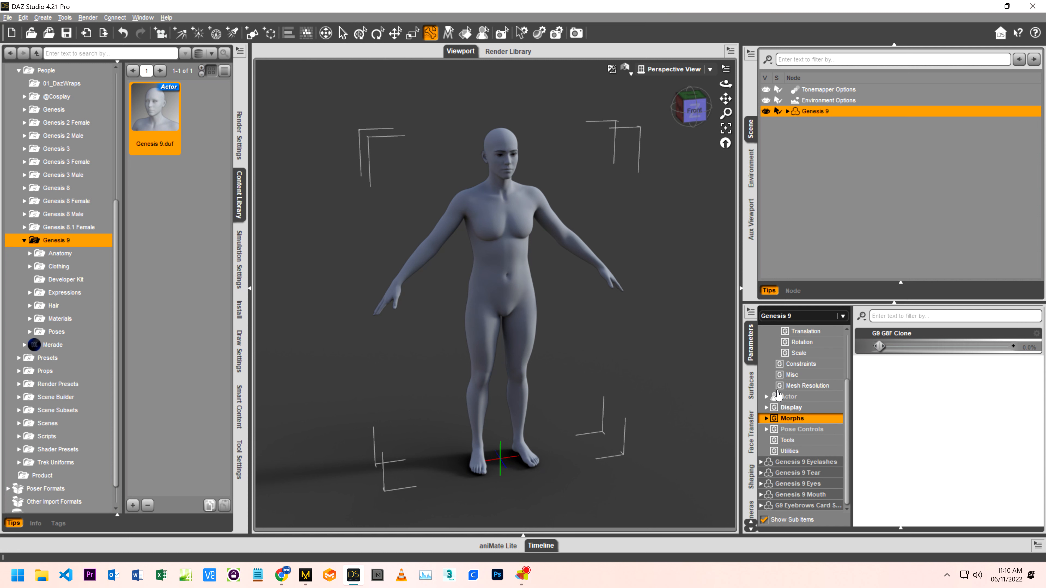
{"action": "scroll", "coordinate": [779, 384], "scroll_direction": "up", "scroll_amount": 2}
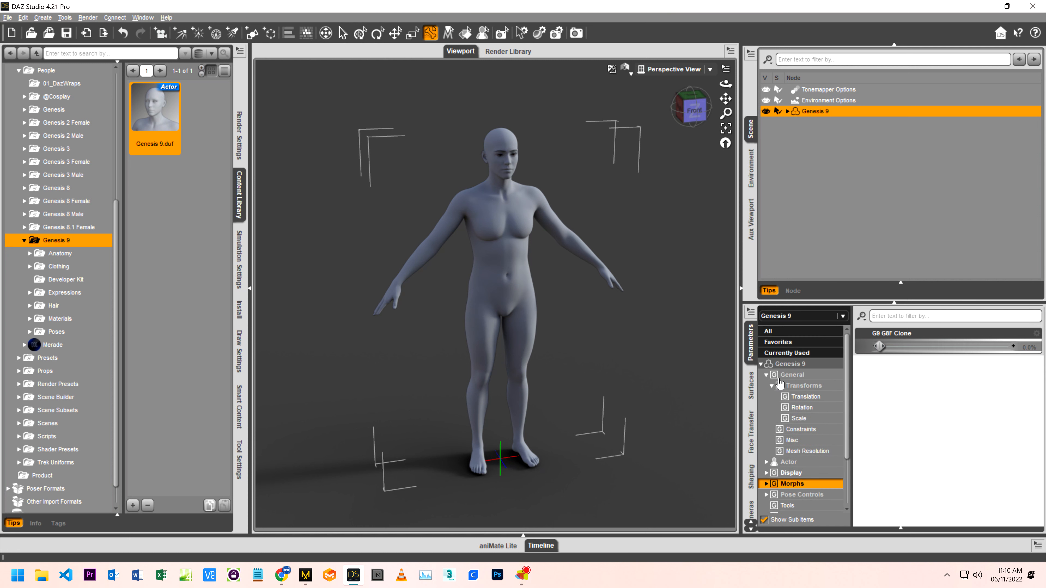
- Filter all Genesis 9 parameters by "fem", try Base Feminine at 100%, and return it to 0%
{"action": "left_click", "coordinate": [784, 363]}
{"action": "left_click", "coordinate": [885, 316]}
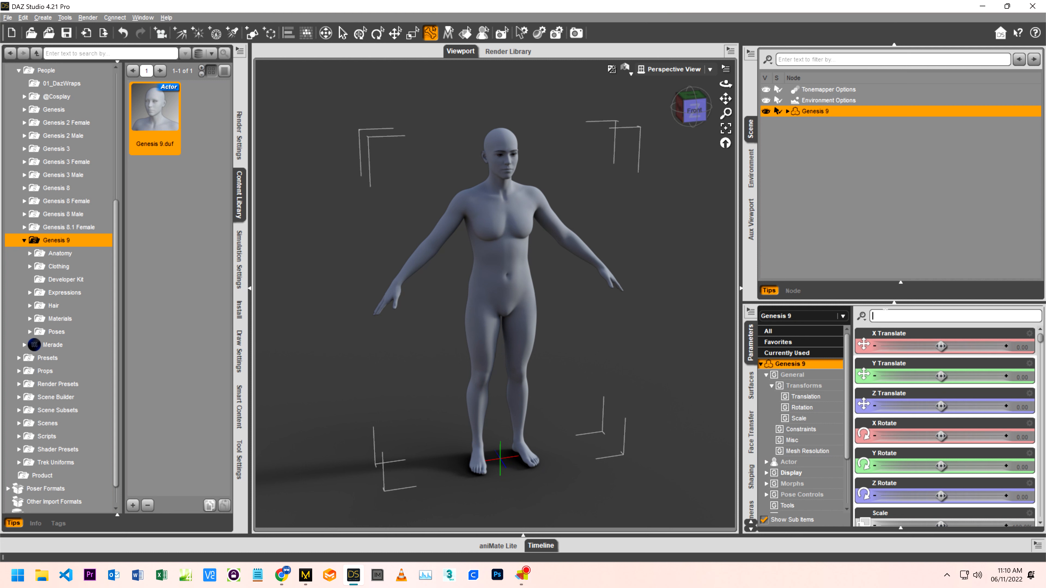
{"action": "type", "text": "d"}
{"action": "key", "text": "BackSpace"}
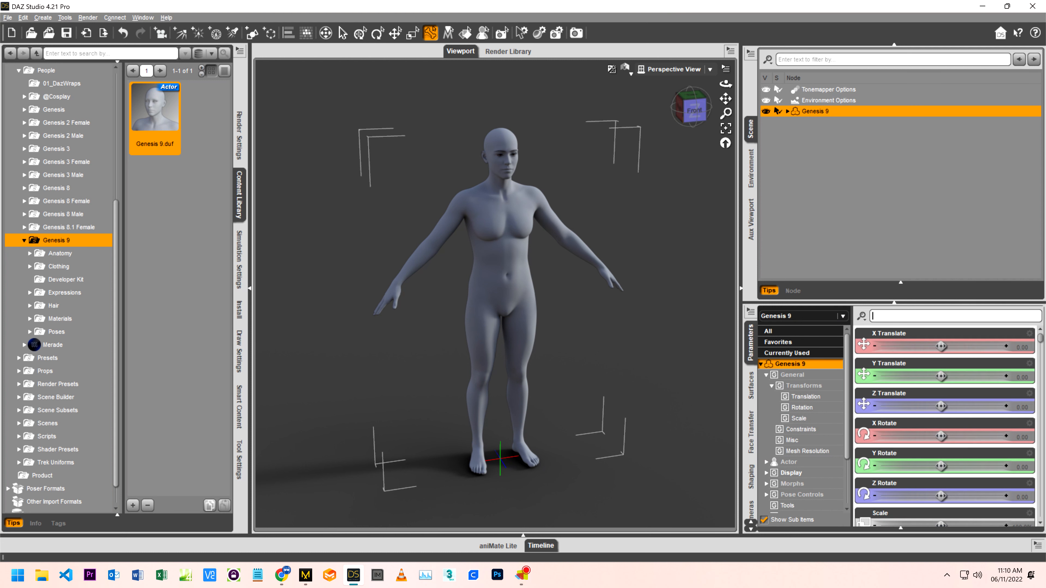
{"action": "type", "text": "fem"}
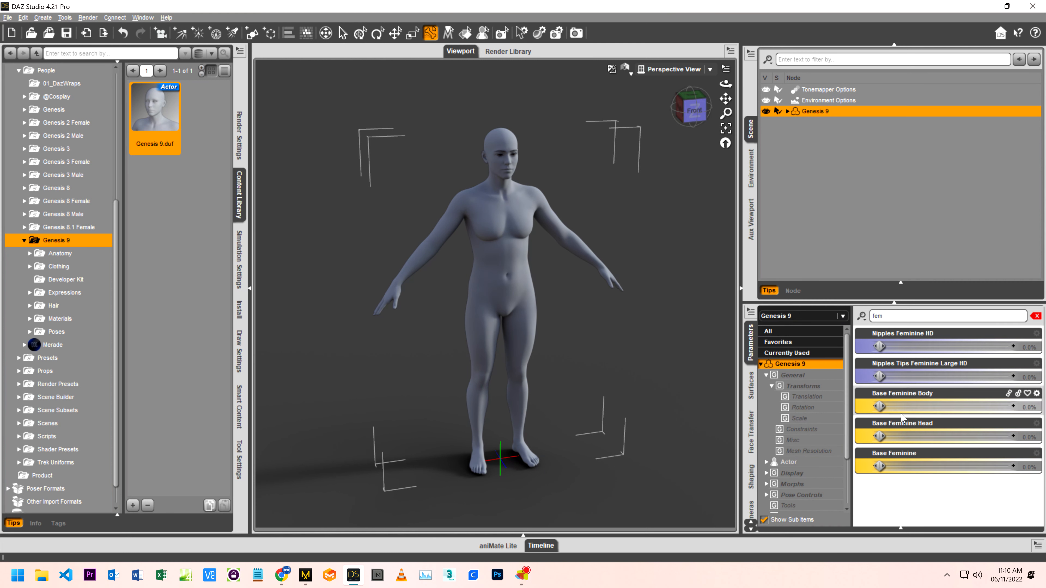
{"action": "left_click_drag", "start_coordinate": [879, 466], "coordinate": [1021, 454]}
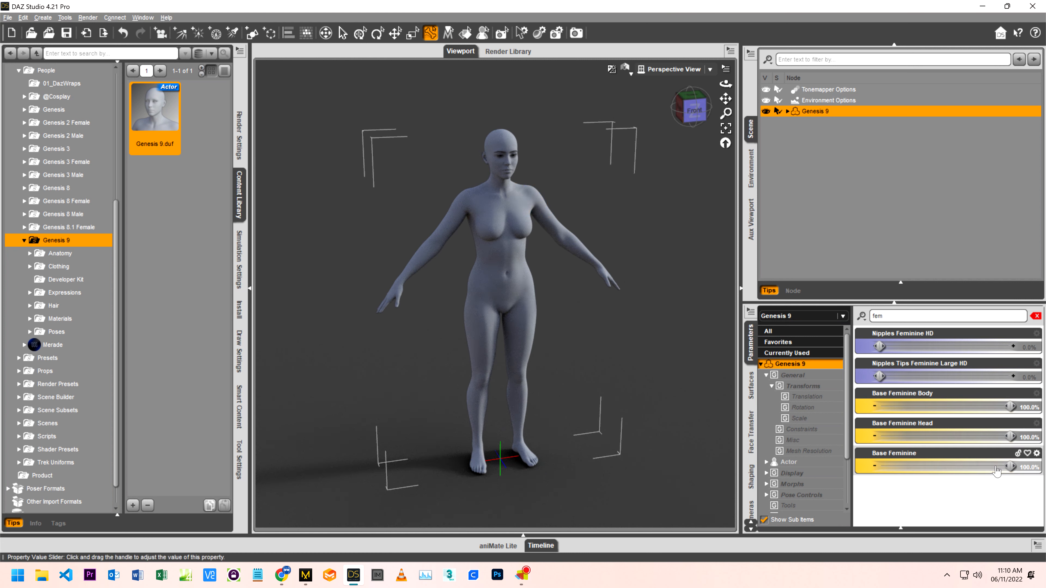
{"action": "left_click_drag", "start_coordinate": [1010, 466], "coordinate": [872, 466]}
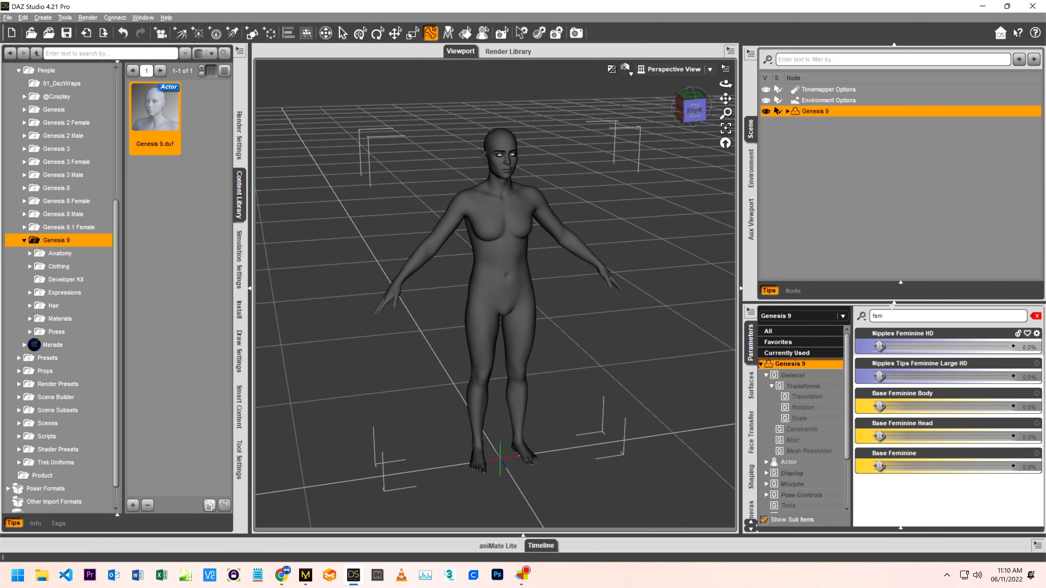
- Filter the Genesis 9 parameters by "masc", try Base Masculine at 100%, and return it to 0%
{"action": "double_click", "coordinate": [891, 320]}
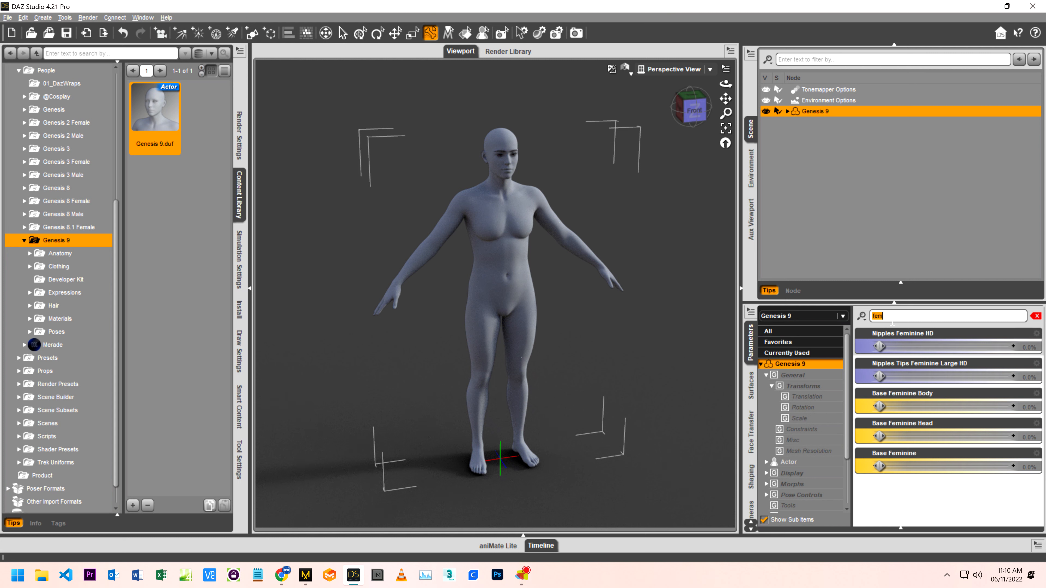
{"action": "type", "text": "ma"}
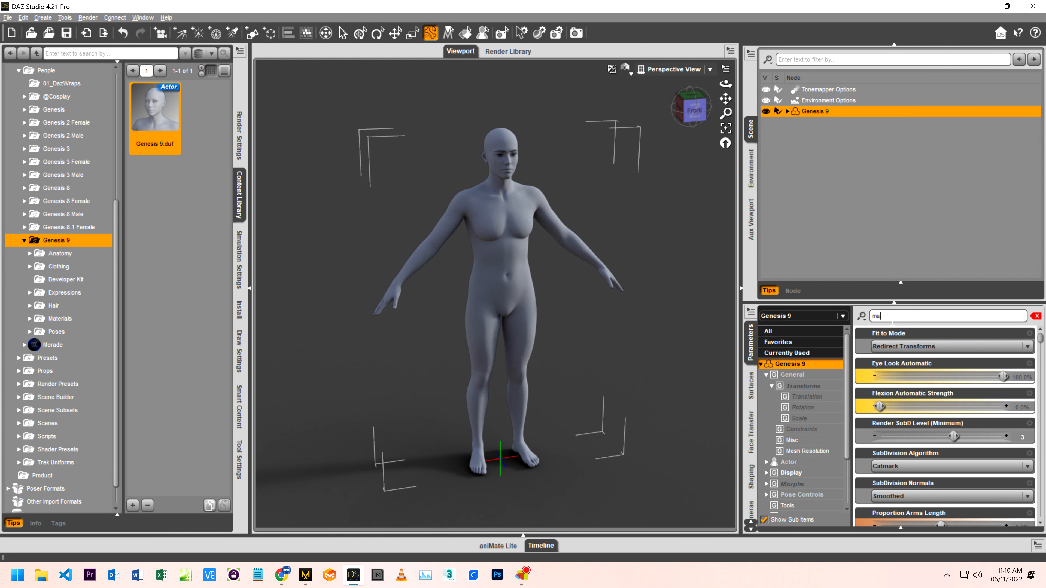
{"action": "type", "text": "l"}
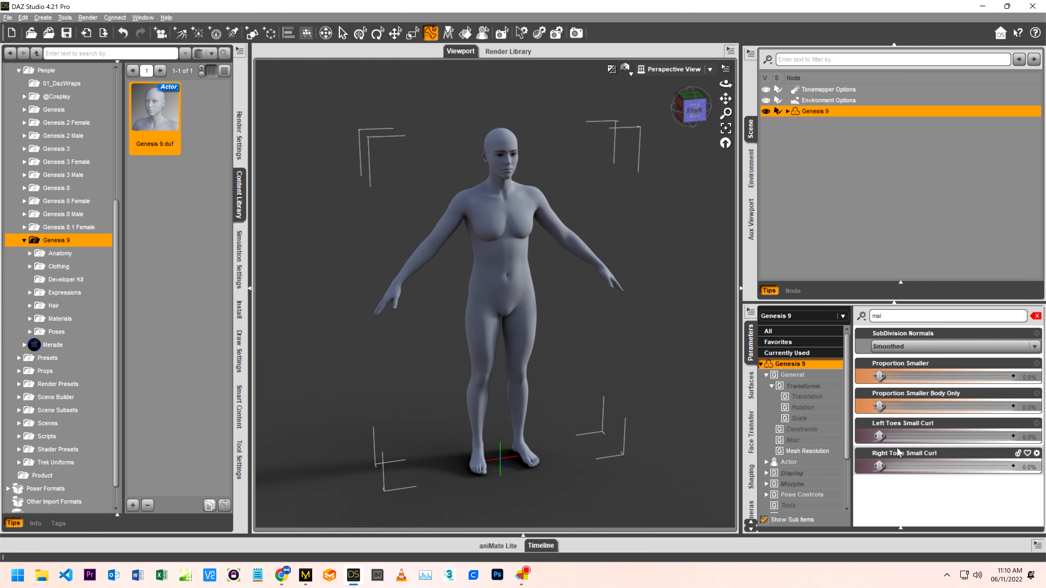
{"action": "double_click", "coordinate": [877, 316]}
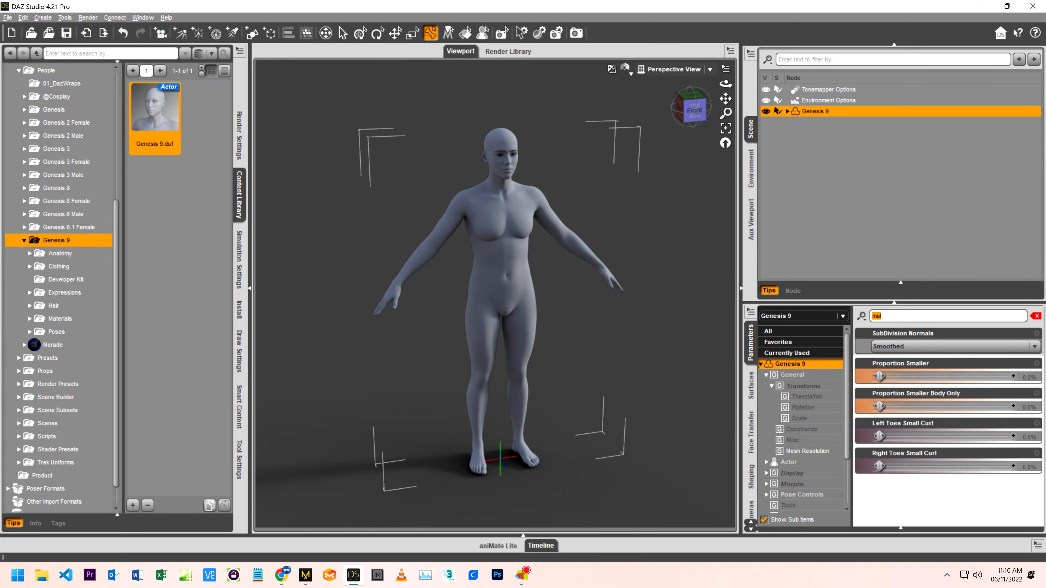
{"action": "type", "text": "max"}
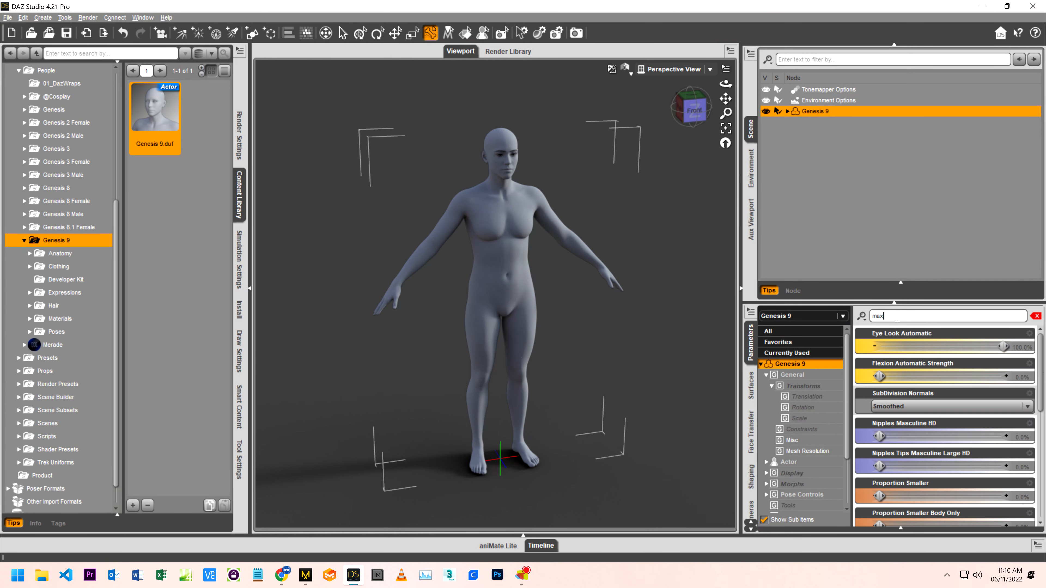
{"action": "type", "text": "s"}
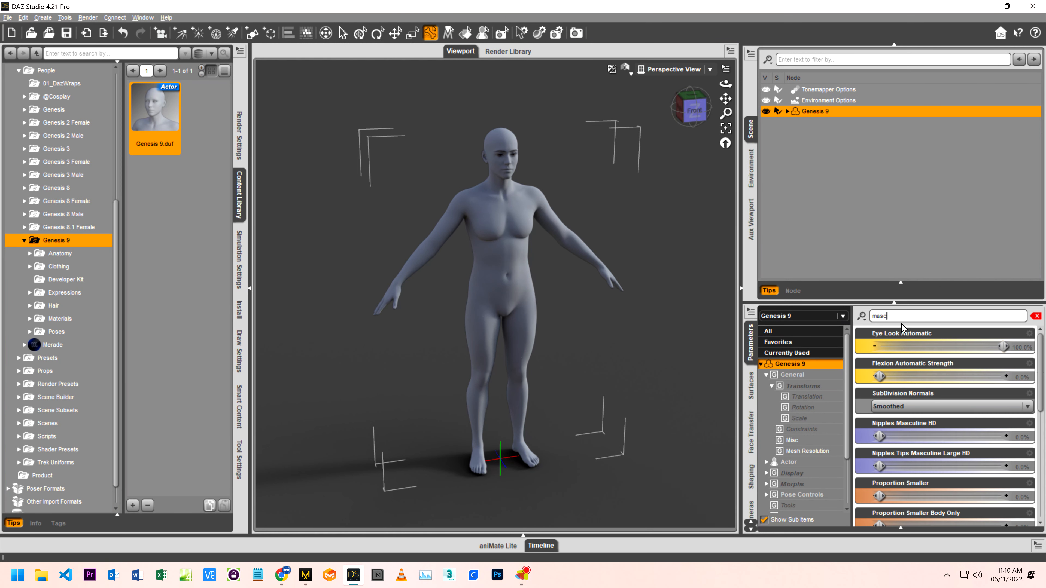
{"action": "type", "text": "c"}
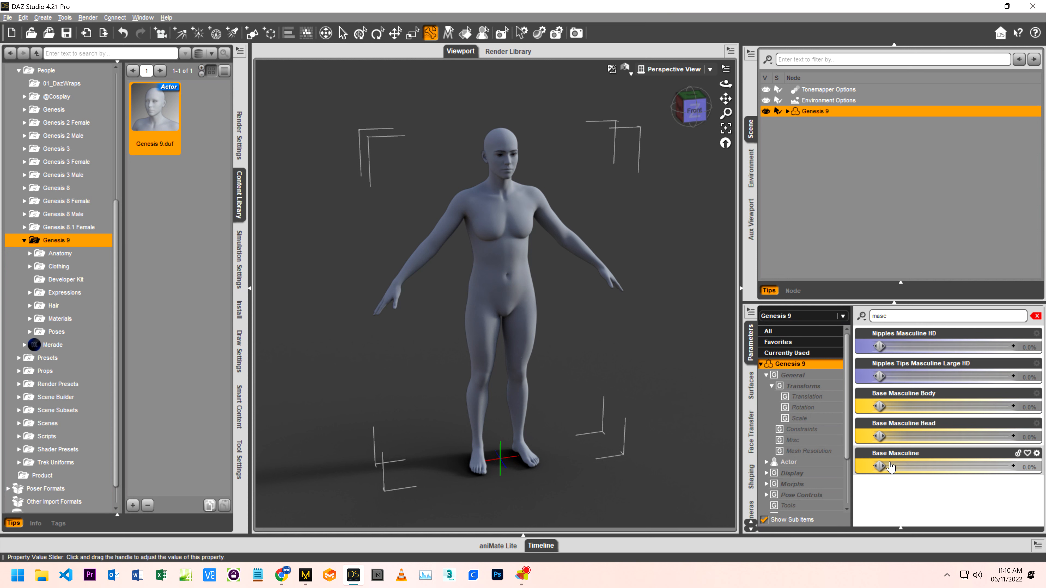
{"action": "left_click_drag", "start_coordinate": [883, 463], "coordinate": [1025, 453]}
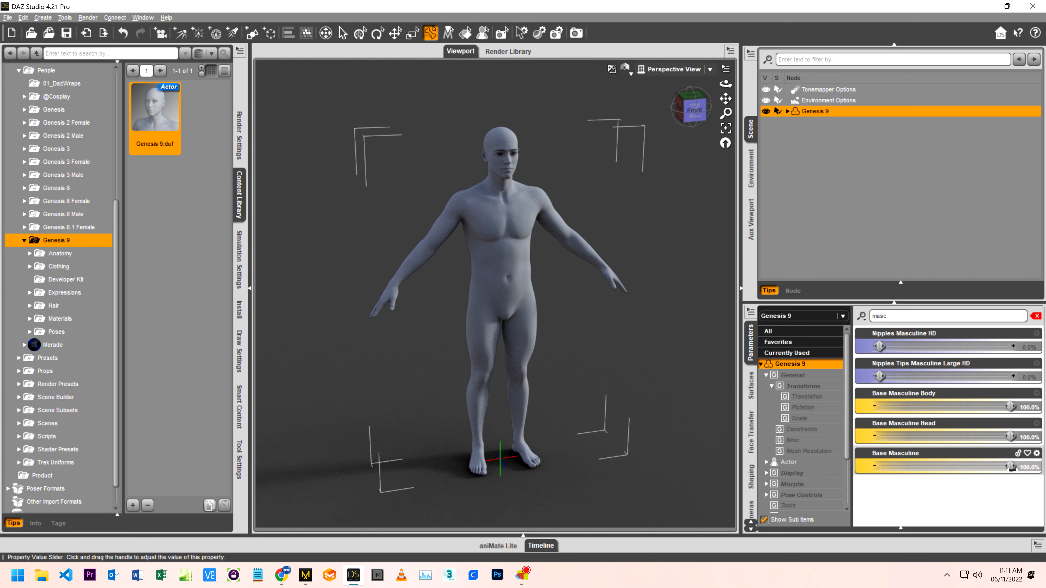
{"action": "left_click_drag", "start_coordinate": [1012, 468], "coordinate": [833, 486]}
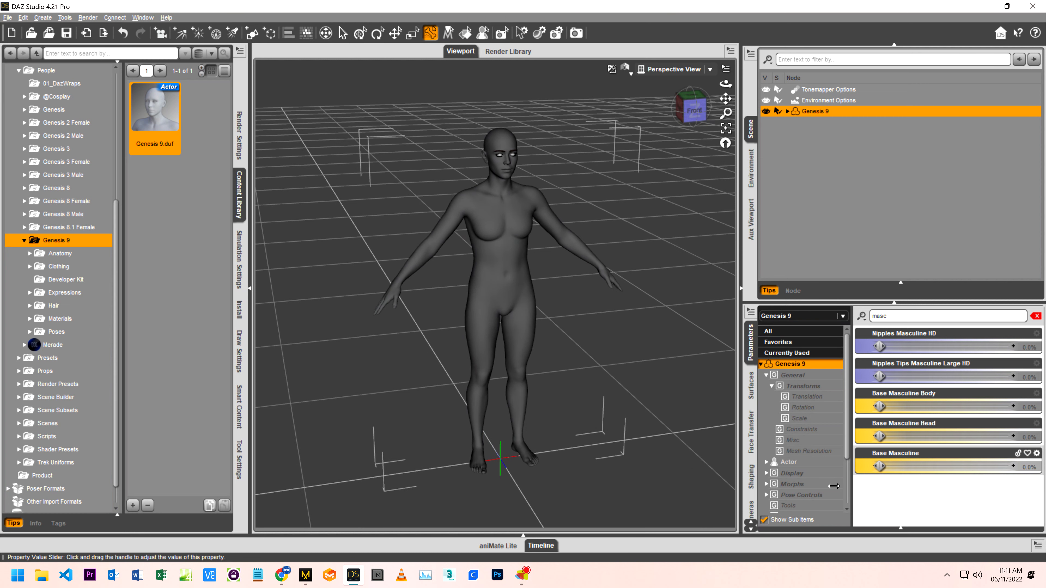
- Filter the Genesis 9 parameters by "fem" and set Base Feminine to 100%
{"action": "double_click", "coordinate": [886, 320]}
{"action": "type", "text": "fem"}
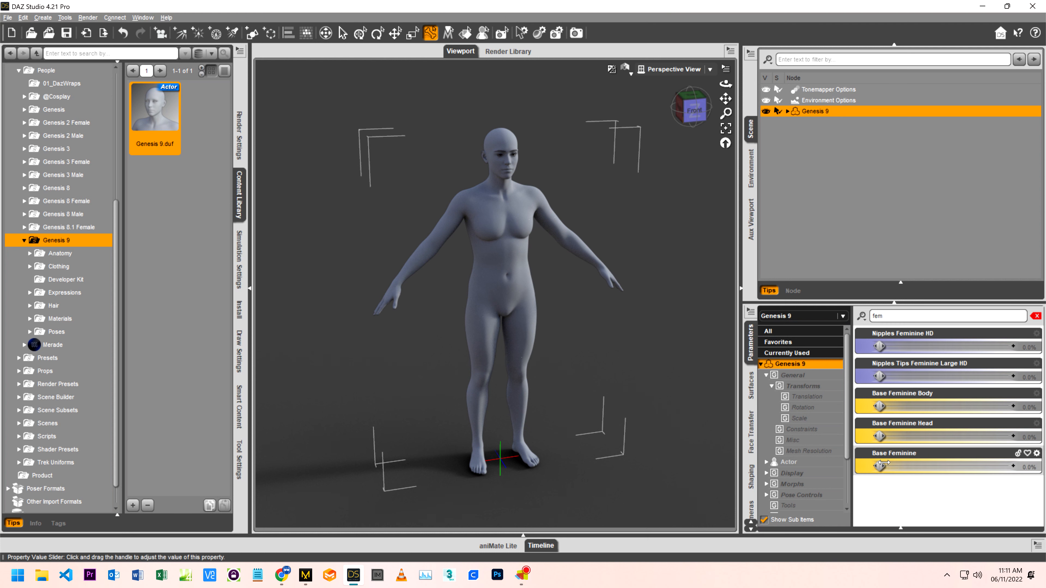
{"action": "left_click_drag", "start_coordinate": [881, 462], "coordinate": [1031, 463]}
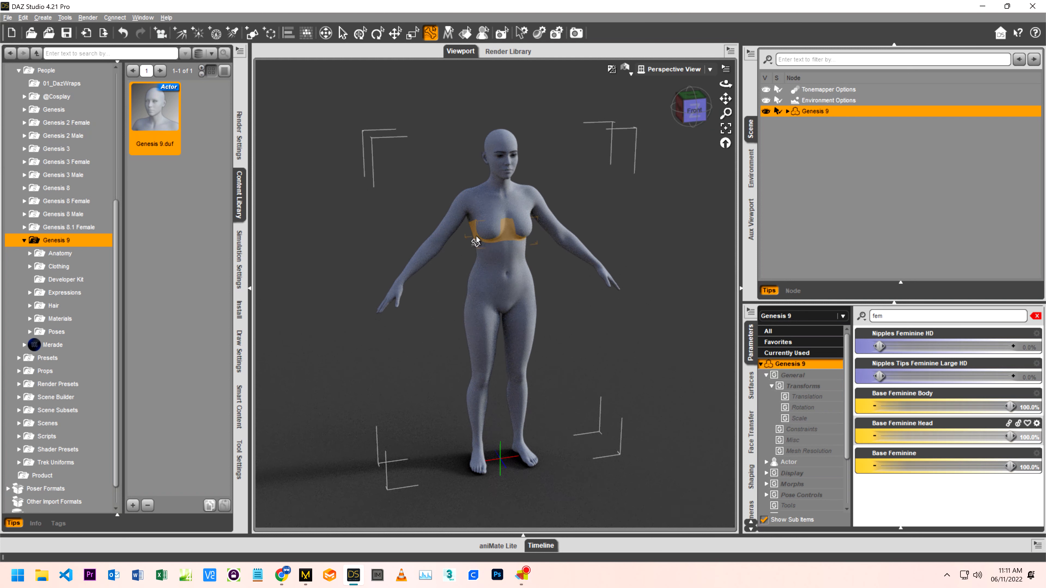
- Delete the Genesis 9 Eyelashes, Tear, Mouth and G9 Eyebrows Card Style 06 from the figure, keeping the Genesis 9 Eyes
{"action": "left_click", "coordinate": [787, 111]}
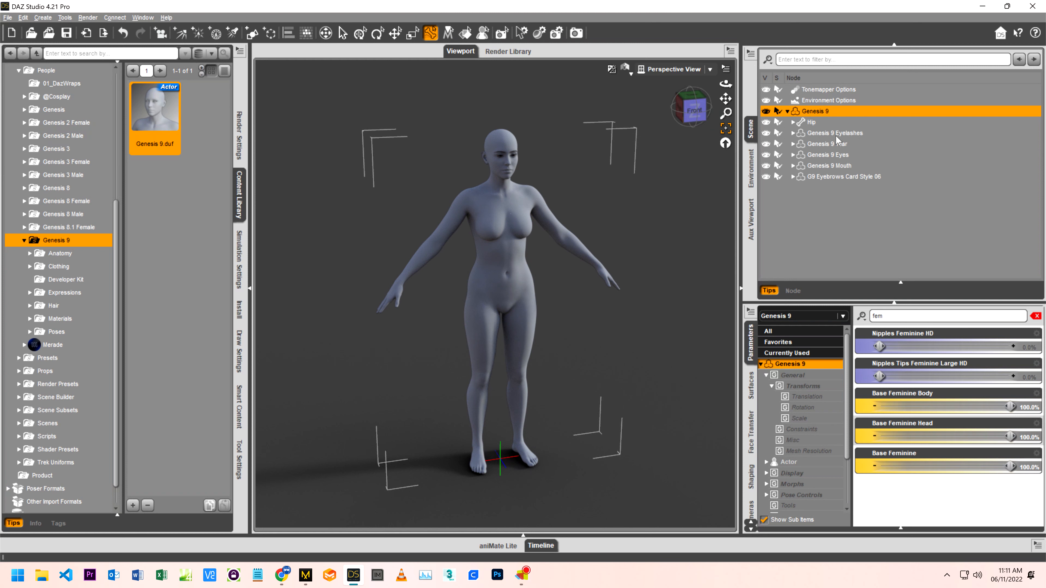
{"action": "left_click", "coordinate": [836, 136]}
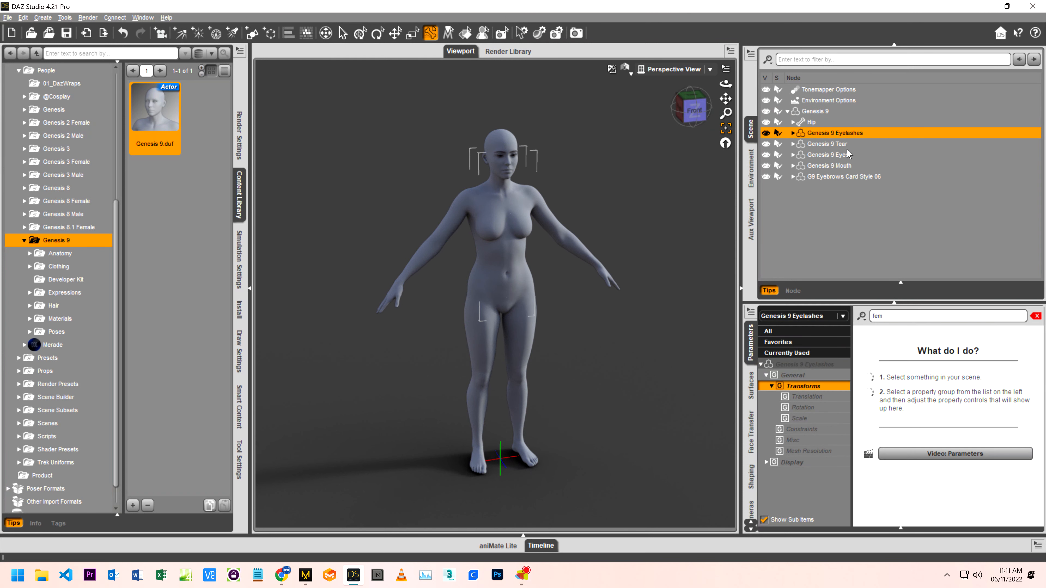
{"action": "left_click", "coordinate": [844, 144], "text": "ctrl"}
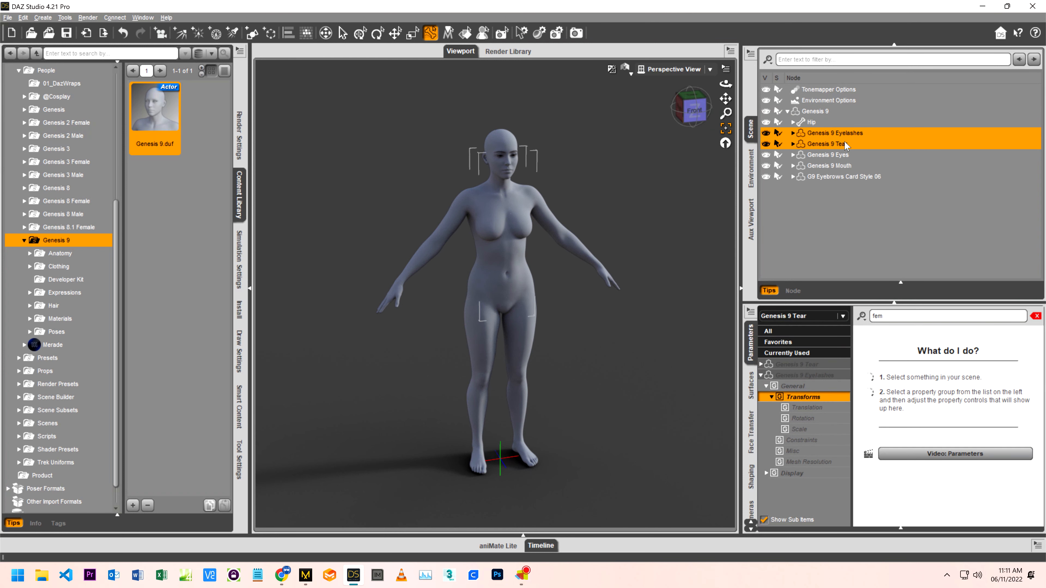
{"action": "left_click", "coordinate": [842, 166], "text": "ctrl"}
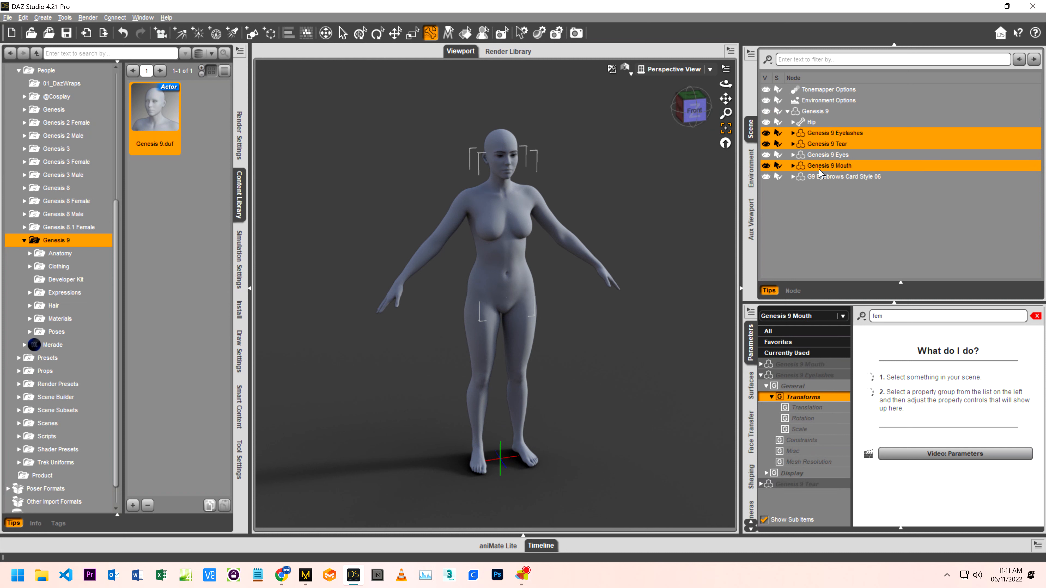
{"action": "left_click", "coordinate": [814, 177], "text": "ctrl"}
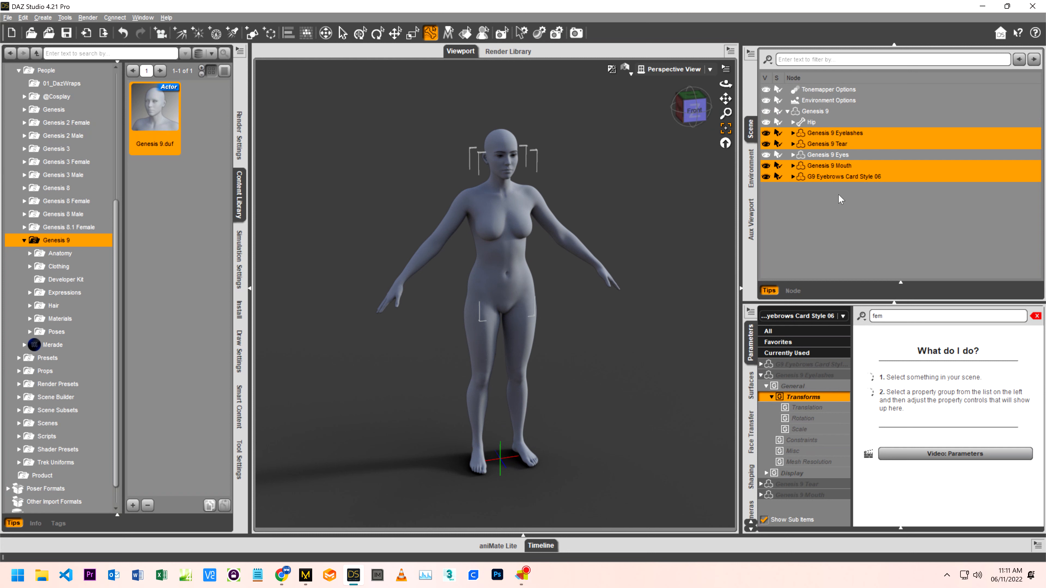
{"action": "key", "text": "Delete"}
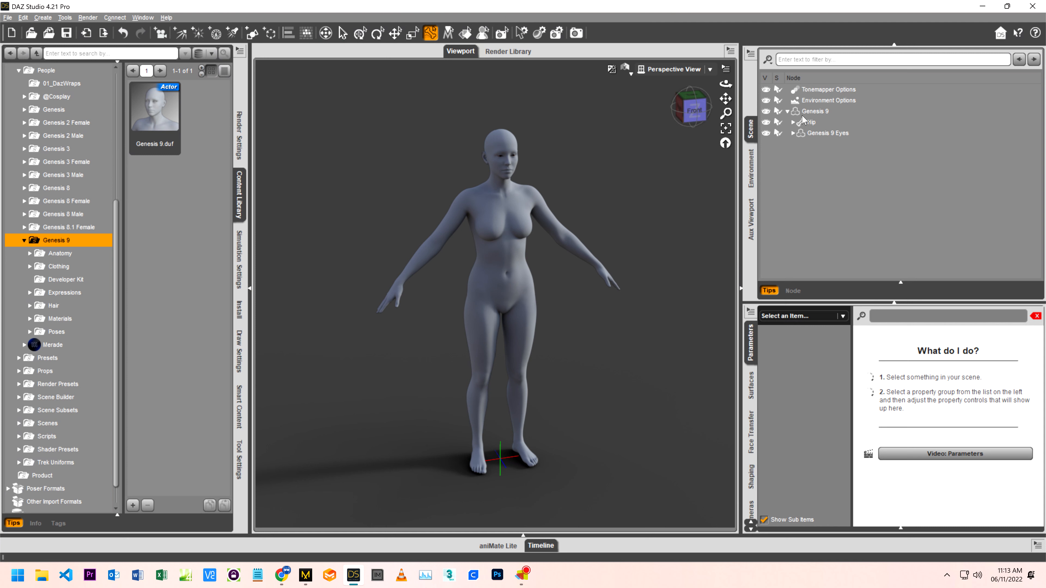
- Export the Genesis 9 figure over the existing G9F export from daz.obj, using the DAZ Studio (1 unit = 1cm) scale at 100%
{"action": "left_click", "coordinate": [815, 111]}
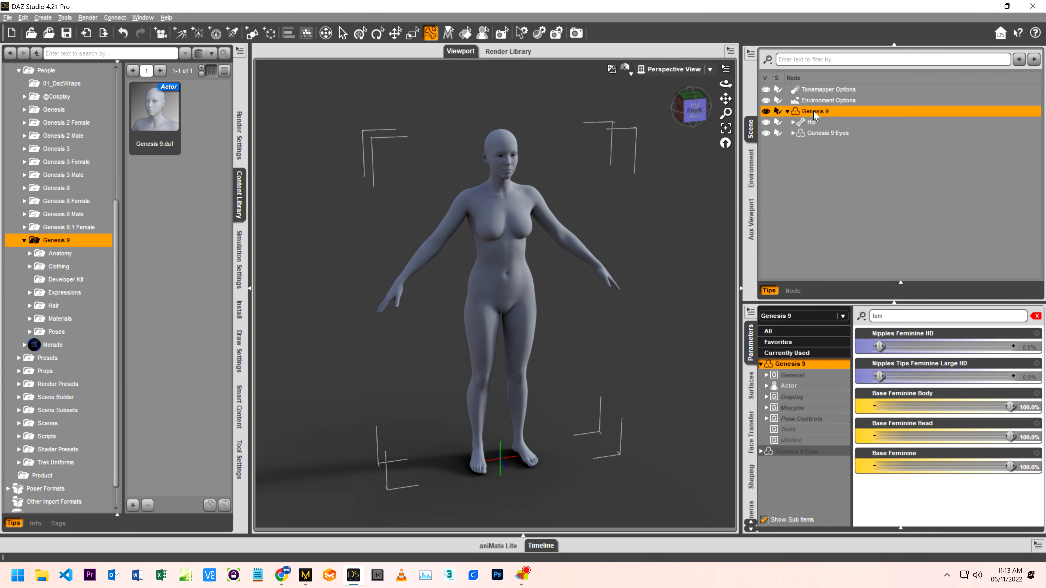
{"action": "left_click", "coordinate": [10, 16]}
{"action": "left_click", "coordinate": [51, 145]}
{"action": "double_click", "coordinate": [130, 121]}
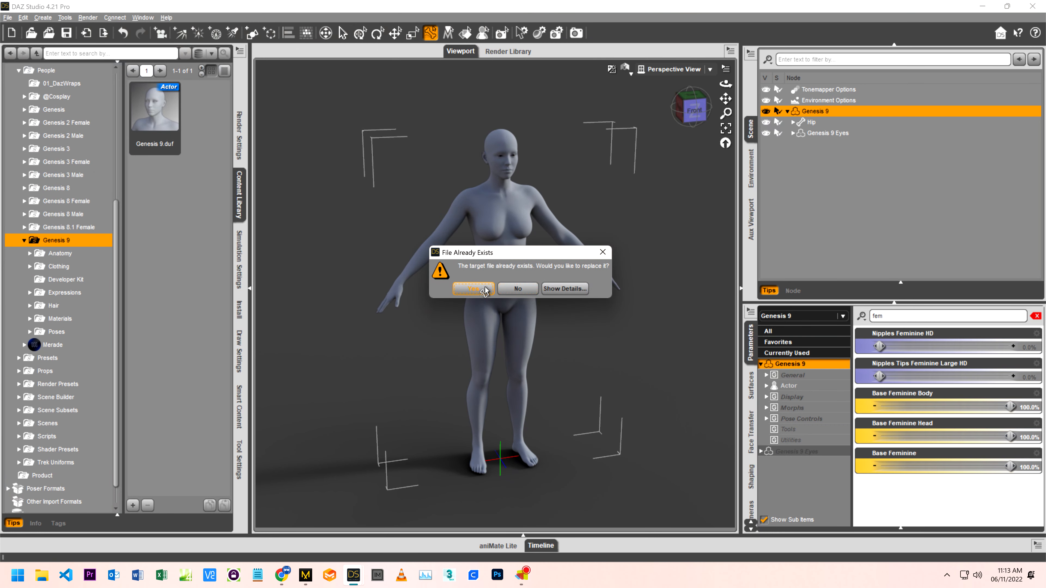
{"action": "left_click", "coordinate": [473, 289]}
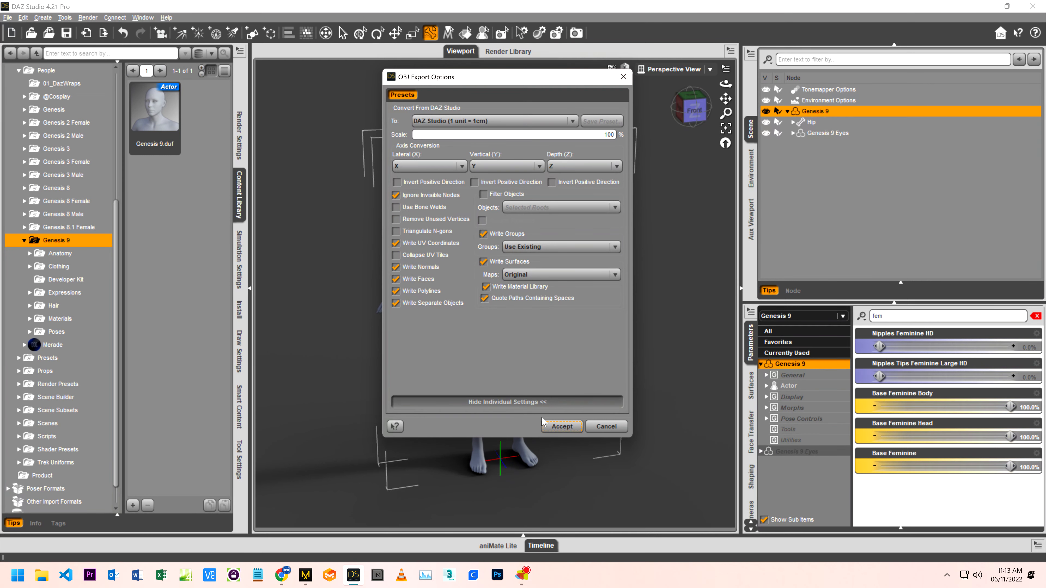
{"action": "left_click", "coordinate": [552, 426]}
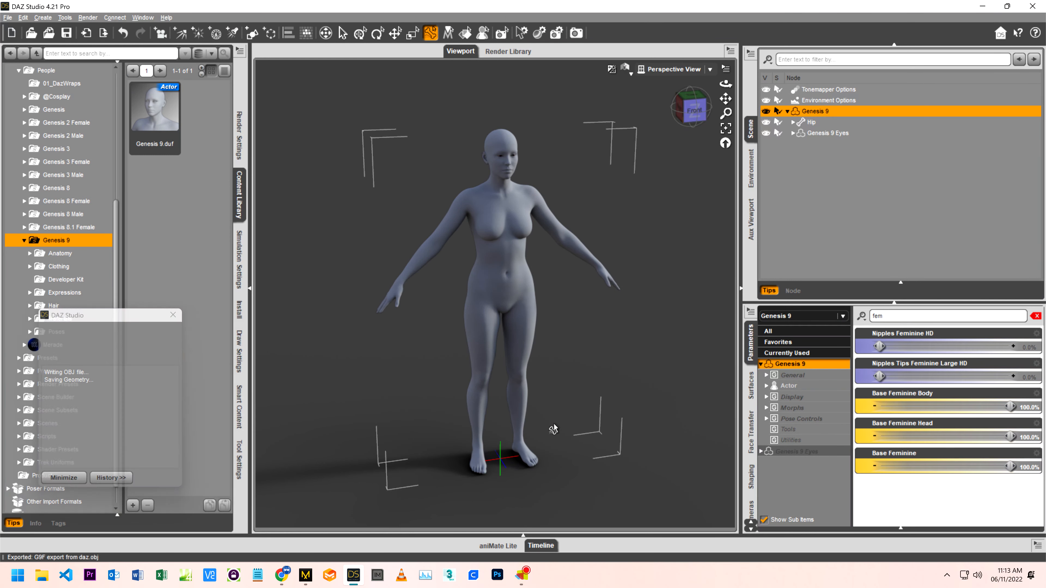
- Switch to Marvelous Designer and import G9F export from daz.obj as an avatar at cm (DAZ Studio) scale, 100%, with automatic arrangement points
{"action": "left_click", "coordinate": [305, 574]}
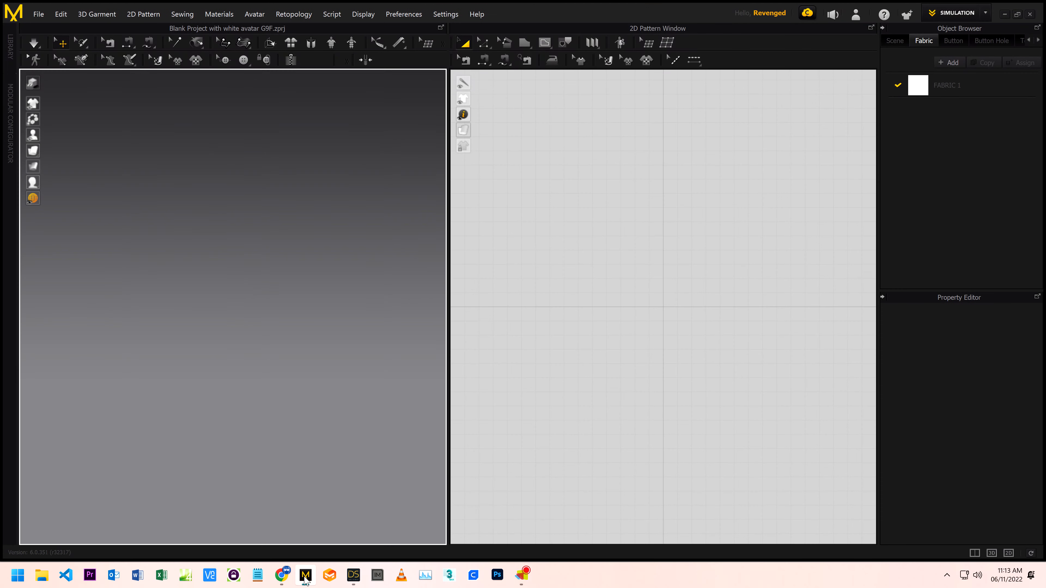
{"action": "left_click", "coordinate": [40, 16]}
{"action": "mouse_move", "coordinate": [38, 106]}
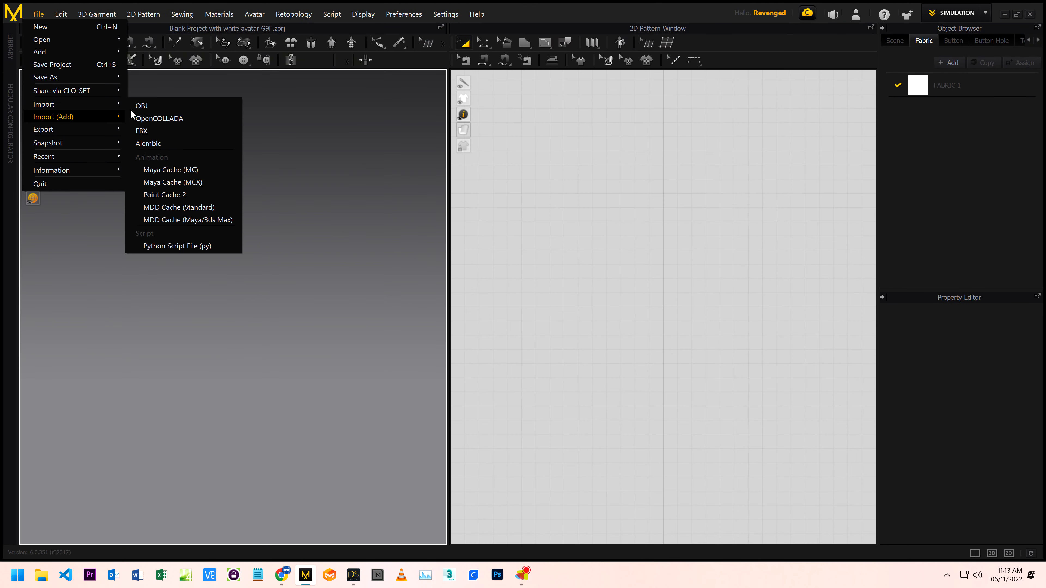
{"action": "left_click", "coordinate": [139, 107]}
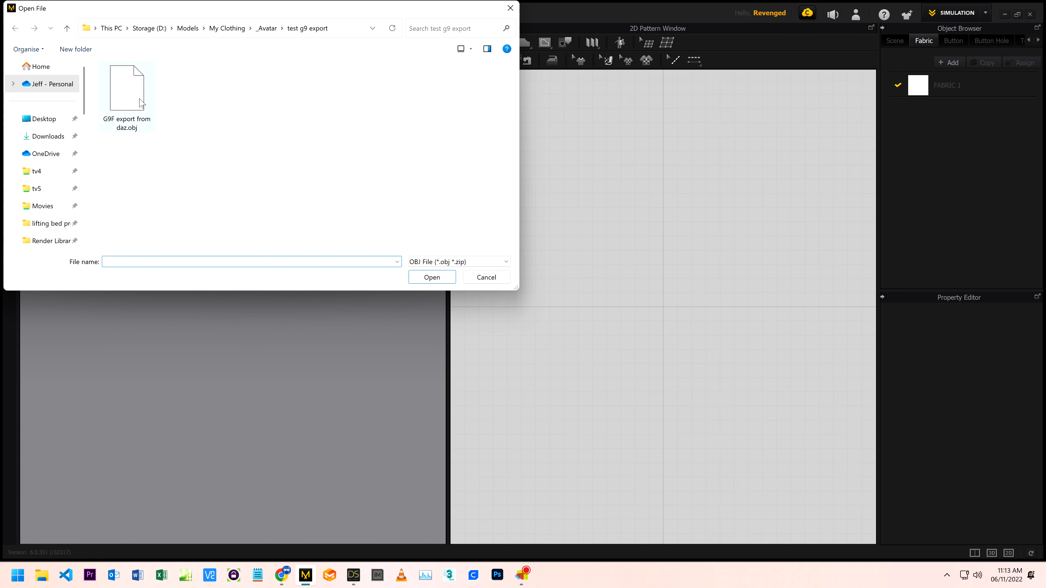
{"action": "double_click", "coordinate": [140, 102]}
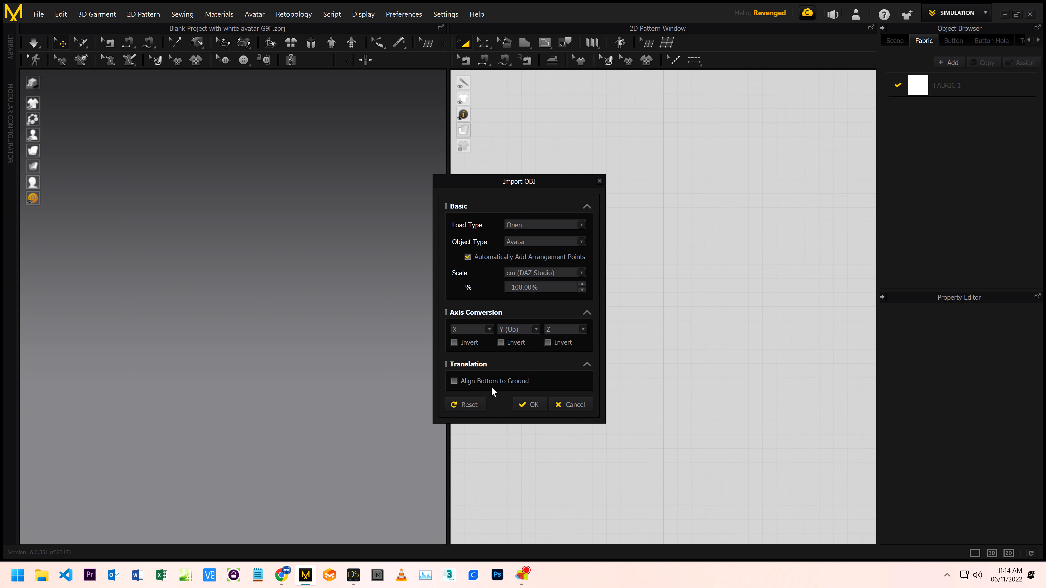
{"action": "left_click", "coordinate": [531, 405]}
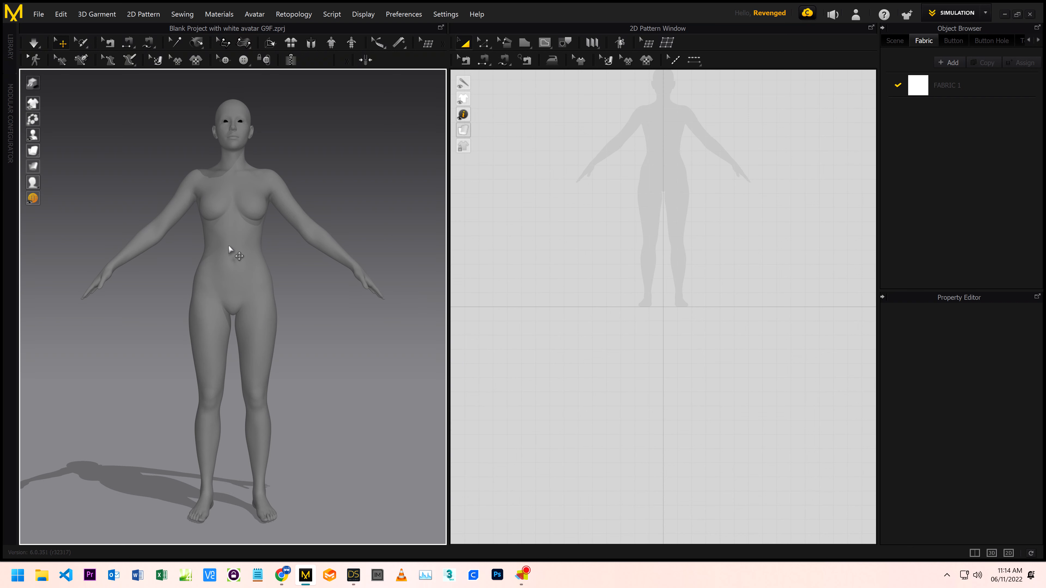
- Draw half of a dress pattern over the avatar silhouette, with a centre line about 702 mm, hem about 238 mm and side about 533 mm
{"action": "mouse_move", "coordinate": [234, 245]}
{"action": "right_mouse_down"}
{"action": "mouse_move", "coordinate": [337, 250]}
{"action": "mouse_move", "coordinate": [224, 257]}
{"action": "mouse_move", "coordinate": [196, 247]}
{"action": "mouse_move", "coordinate": [147, 259]}
{"action": "mouse_move", "coordinate": [201, 272]}
{"action": "mouse_move", "coordinate": [243, 257]}
{"action": "right_mouse_up"}
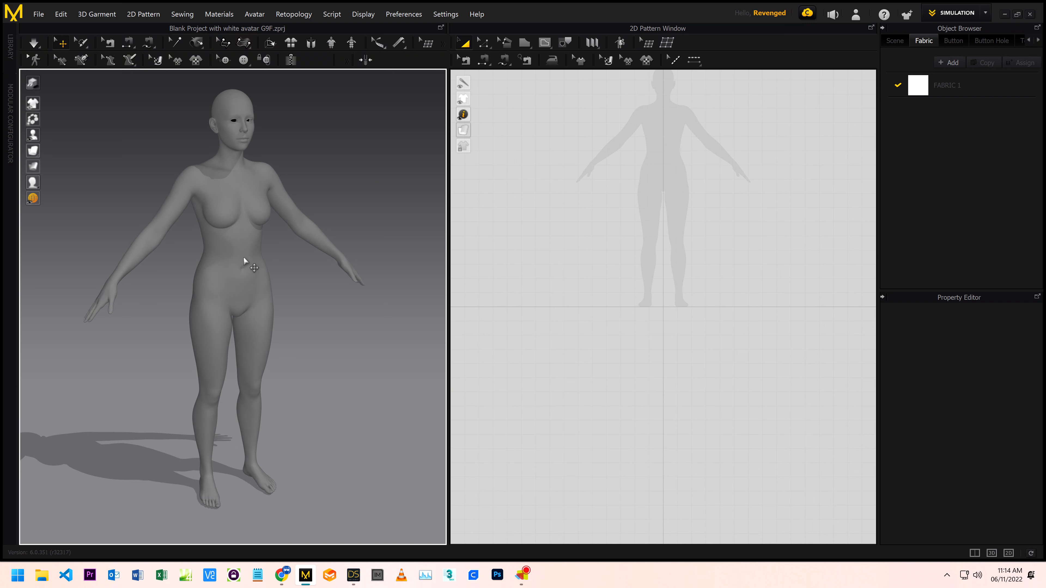
{"action": "scroll", "coordinate": [677, 227], "scroll_direction": "down", "scroll_amount": 5}
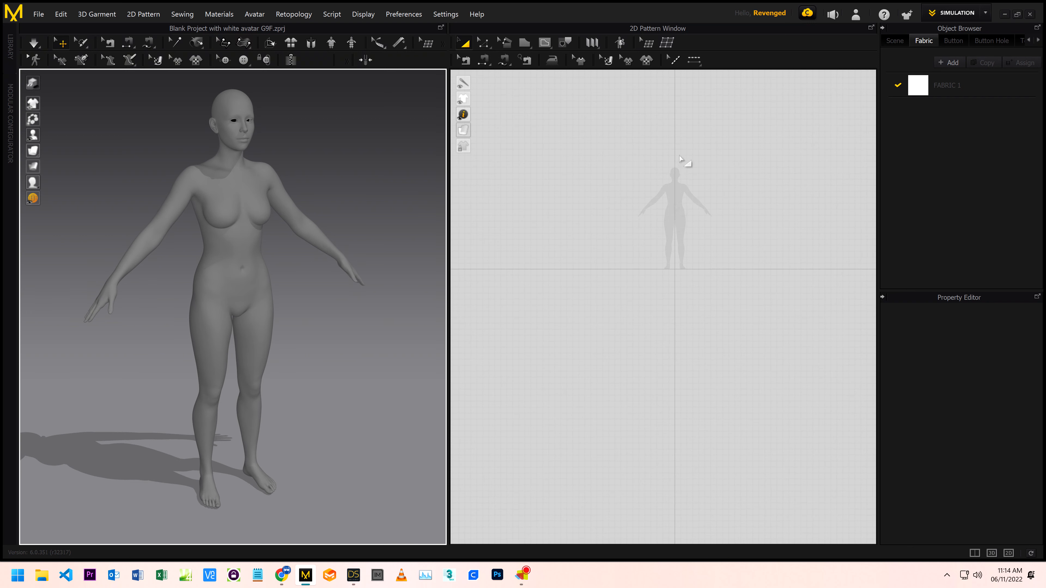
{"action": "scroll", "coordinate": [679, 165], "scroll_direction": "up", "scroll_amount": 8}
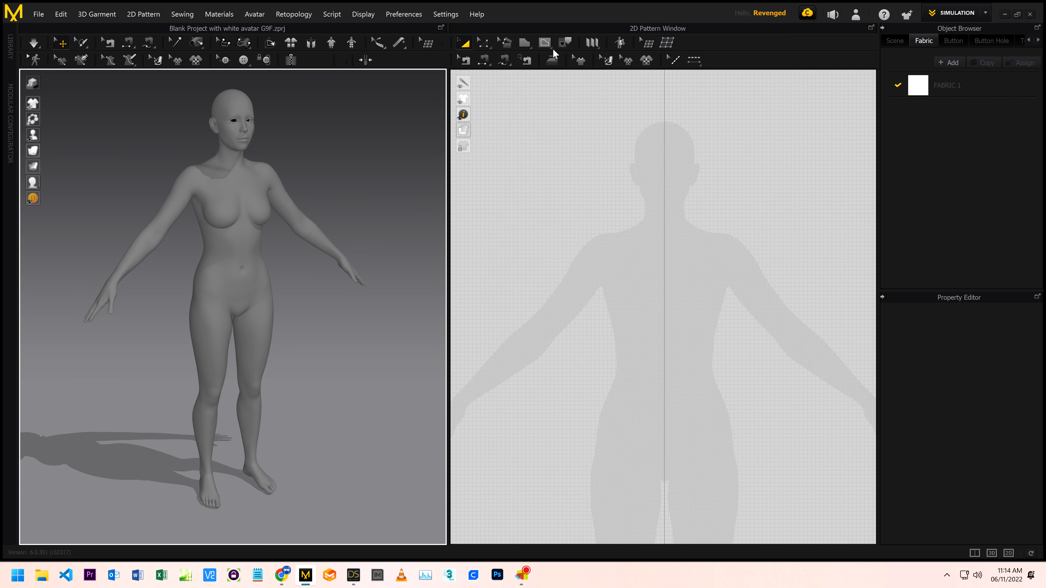
{"action": "left_click", "coordinate": [524, 43]}
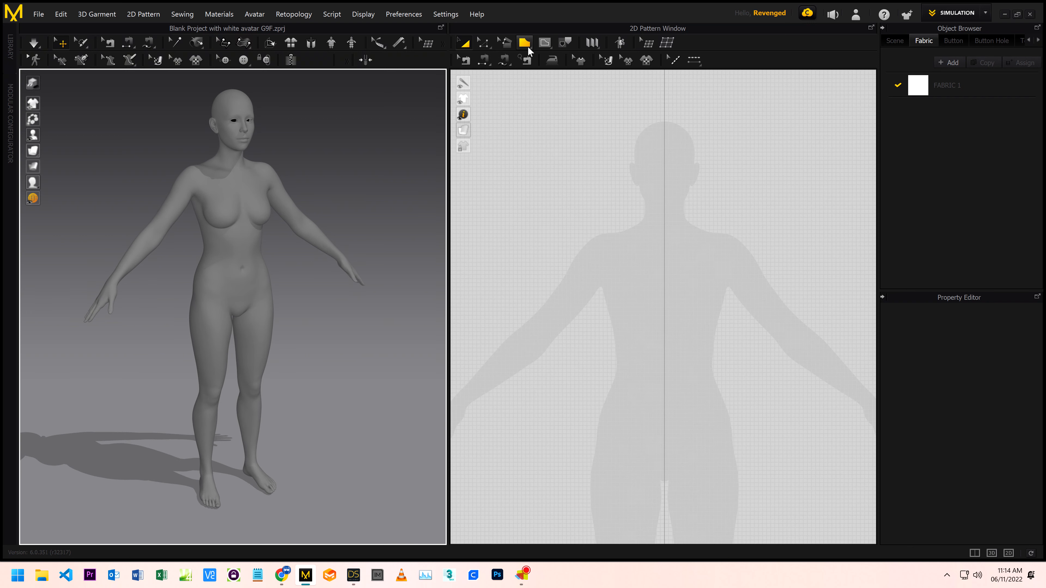
{"action": "left_click", "coordinate": [628, 201]}
{"action": "left_click", "coordinate": [639, 240]}
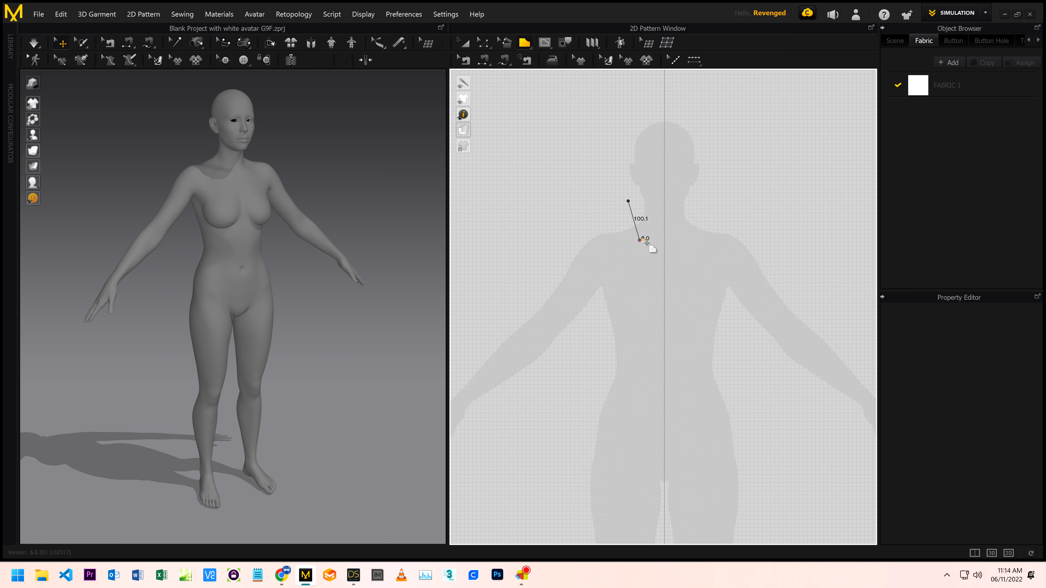
{"action": "left_click", "coordinate": [664, 250]}
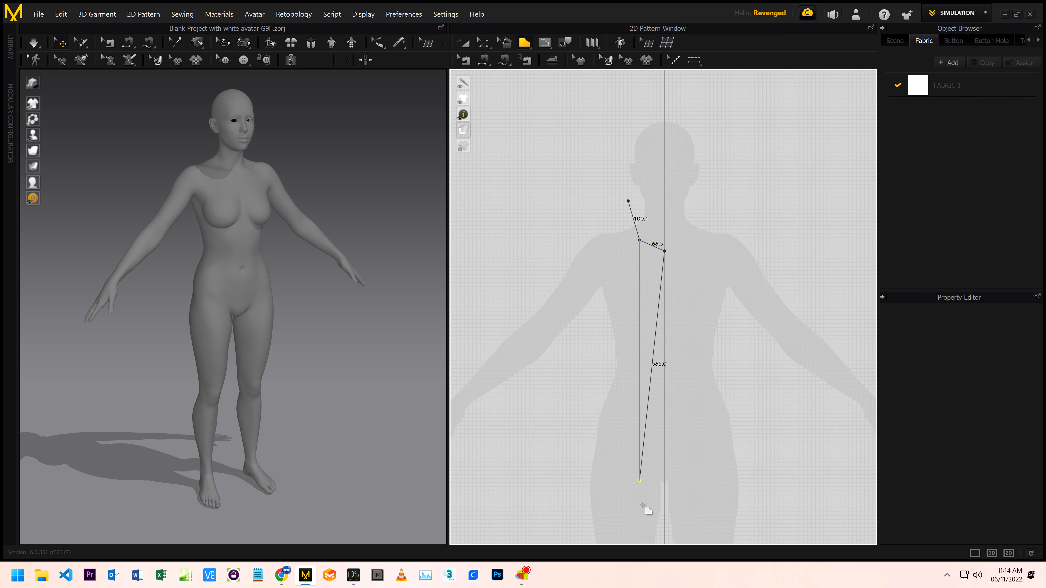
{"action": "left_click", "coordinate": [664, 537]}
{"action": "left_click", "coordinate": [567, 537]}
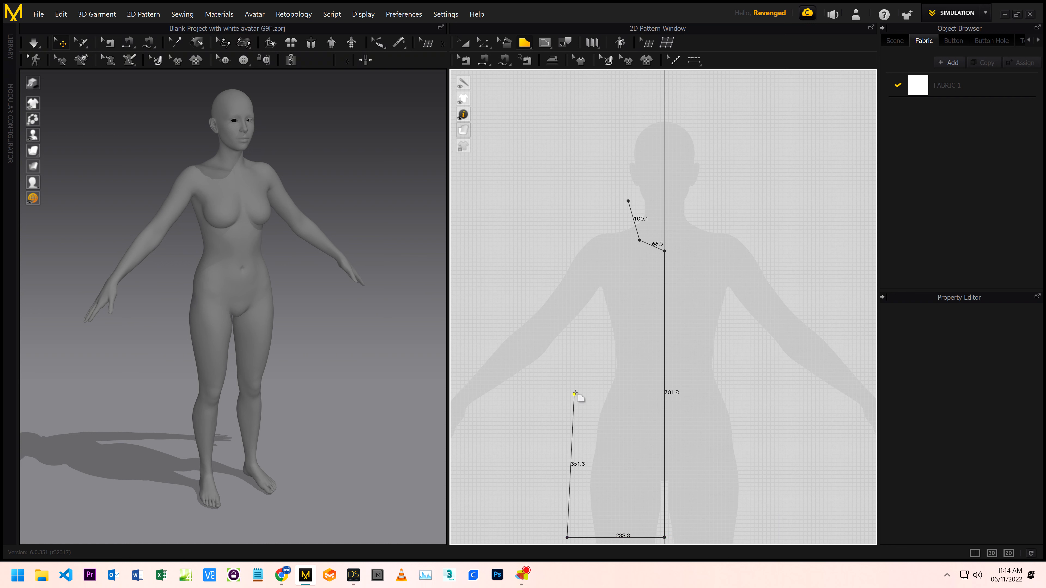
{"action": "left_click", "coordinate": [572, 320]}
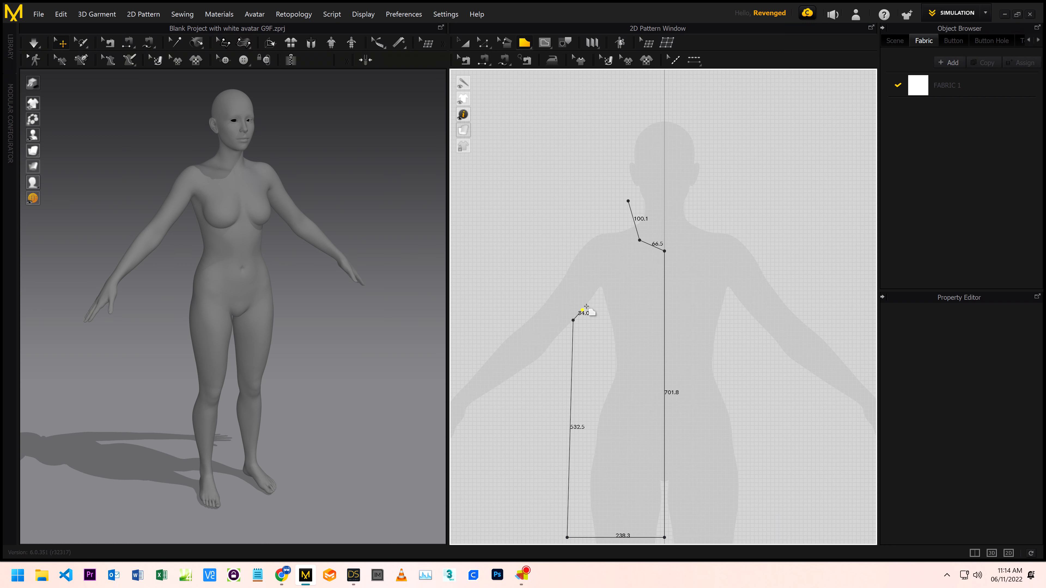
{"action": "left_click", "coordinate": [596, 298]}
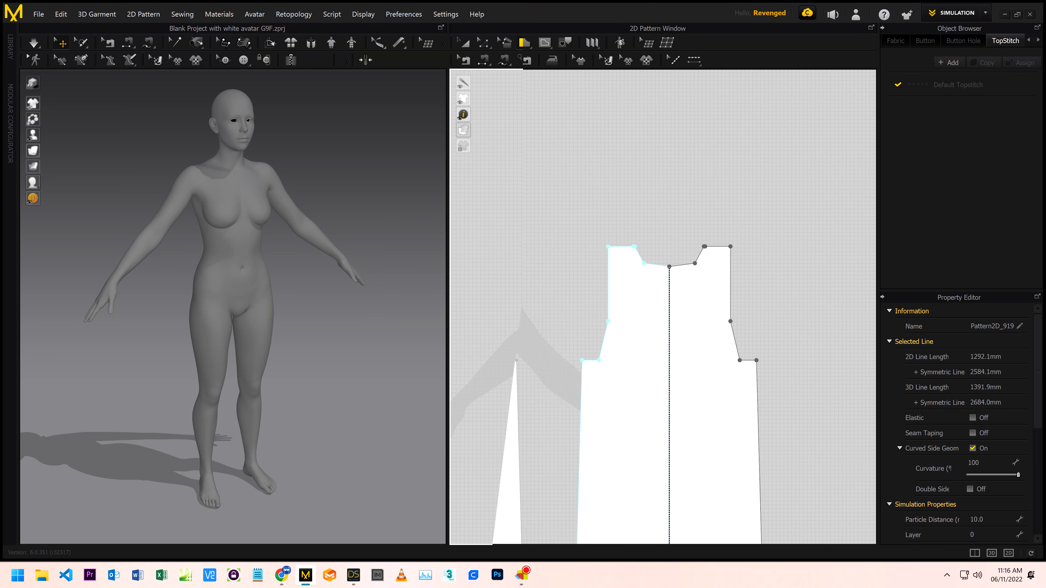
- Show the avatar's arrangement points and view the ones across its back
{"action": "right_click_drag", "start_coordinate": [301, 332], "coordinate": [282, 269]}
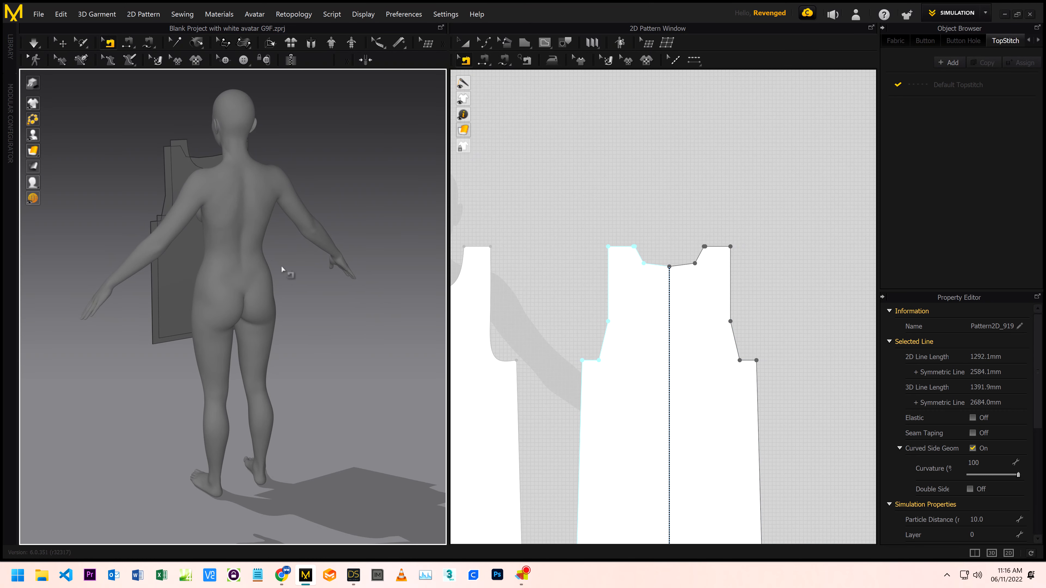
{"action": "middle_click_drag", "start_coordinate": [272, 262], "coordinate": [288, 288]}
{"action": "scroll", "coordinate": [276, 275], "scroll_direction": "up", "scroll_amount": 3}
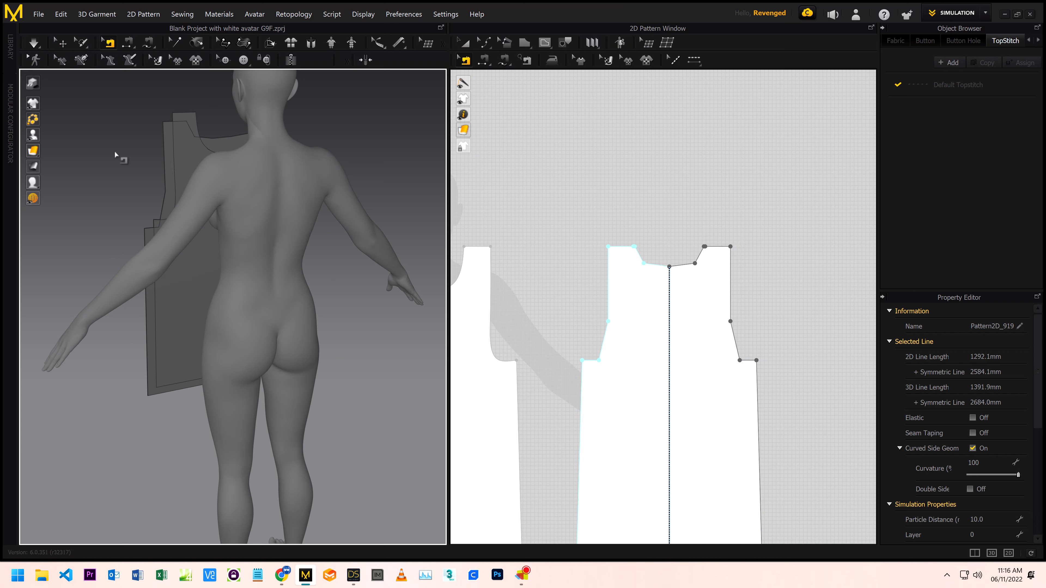
{"action": "left_click", "coordinate": [33, 134]}
{"action": "left_click", "coordinate": [64, 135]}
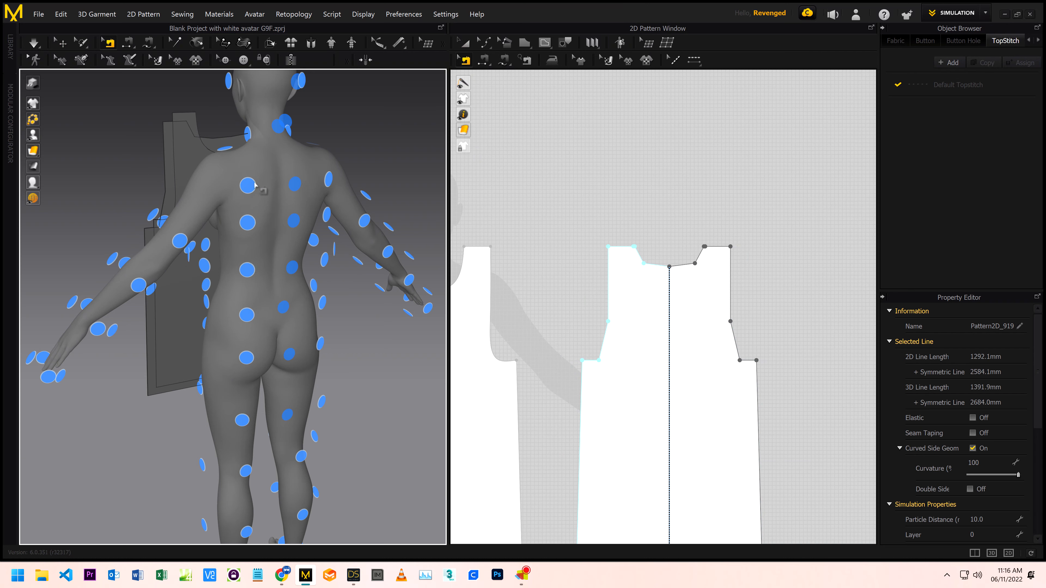
{"action": "mouse_move", "coordinate": [256, 254]}
{"action": "right_mouse_down"}
{"action": "mouse_move", "coordinate": [289, 254]}
{"action": "mouse_move", "coordinate": [262, 256]}
{"action": "right_mouse_up"}
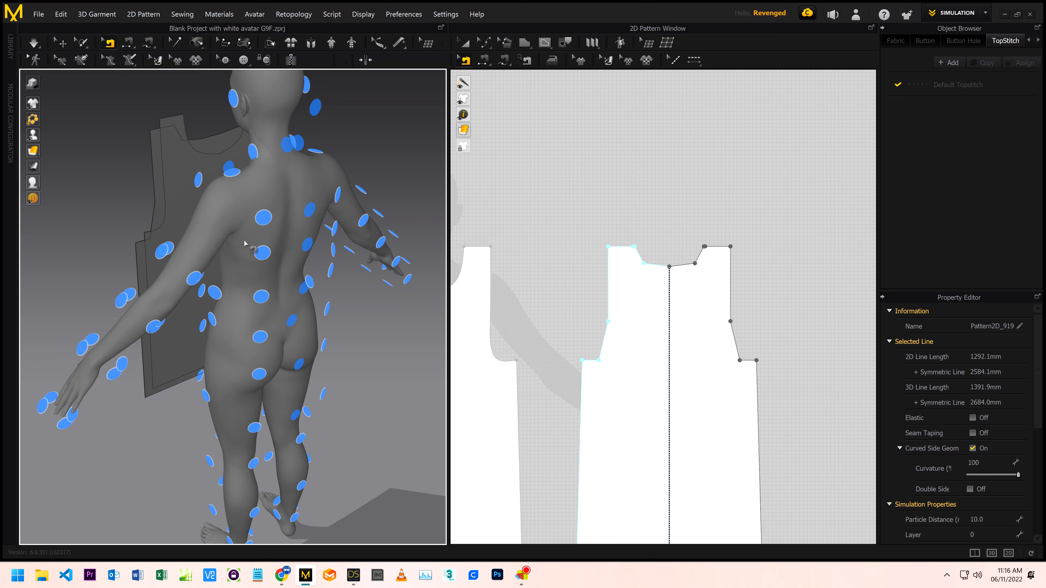
{"action": "mouse_move", "coordinate": [278, 245]}
{"action": "right_mouse_down"}
{"action": "mouse_move", "coordinate": [314, 244]}
{"action": "mouse_move", "coordinate": [250, 240]}
{"action": "mouse_move", "coordinate": [283, 241]}
{"action": "right_mouse_up"}
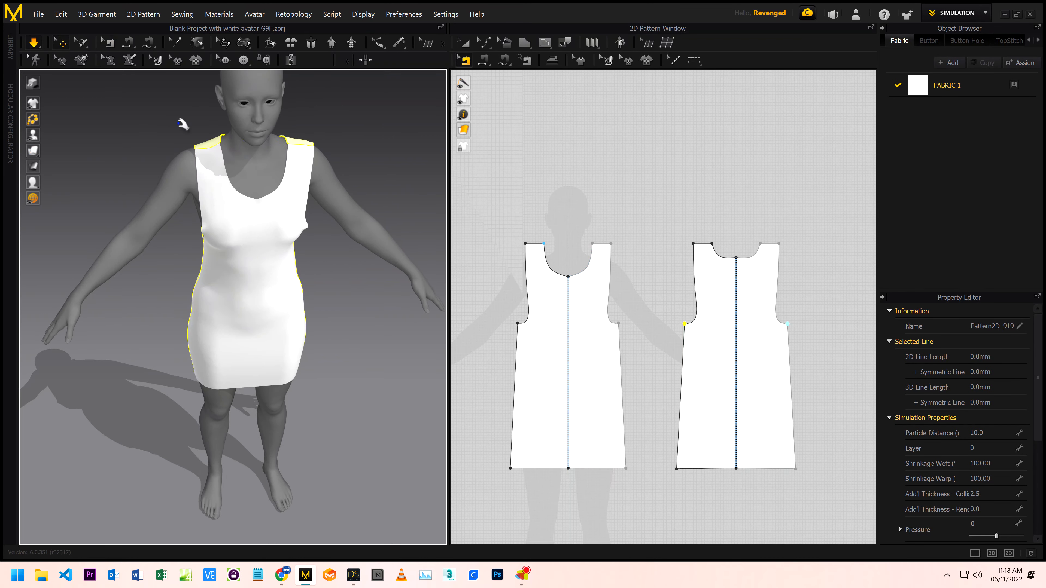
- Inspect the draped dress and FABRIC 1's properties, and switch to the UV Editor workspace
{"action": "right_click_drag", "start_coordinate": [200, 305], "coordinate": [218, 290]}
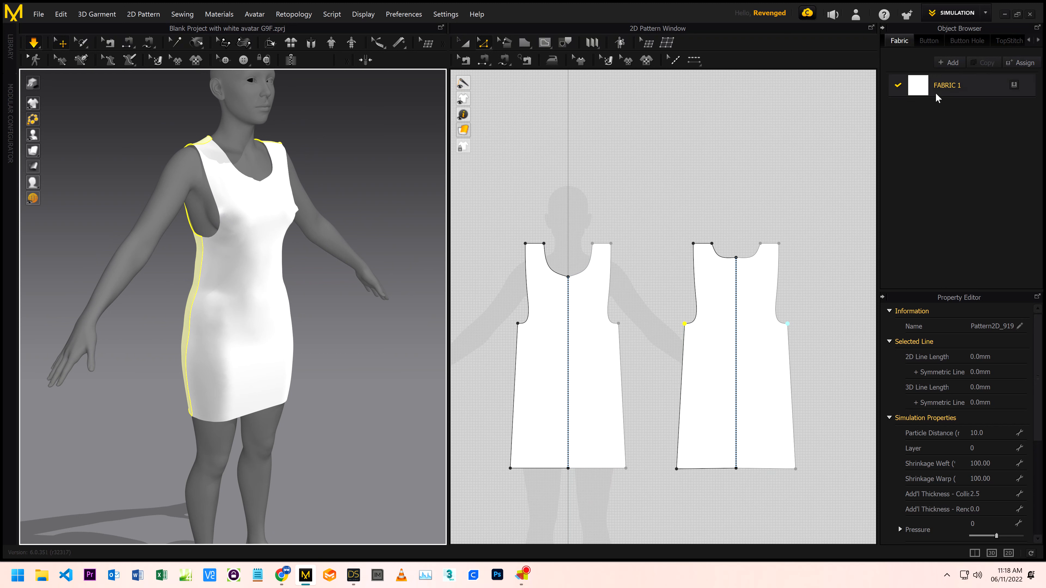
{"action": "left_click", "coordinate": [941, 88]}
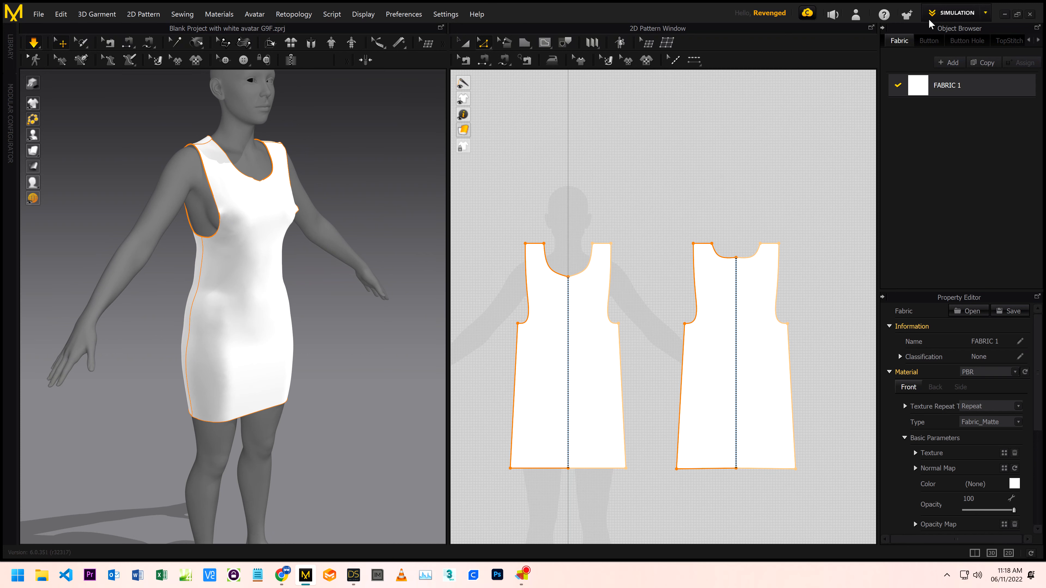
{"action": "left_click", "coordinate": [938, 15]}
{"action": "left_click", "coordinate": [929, 93]}
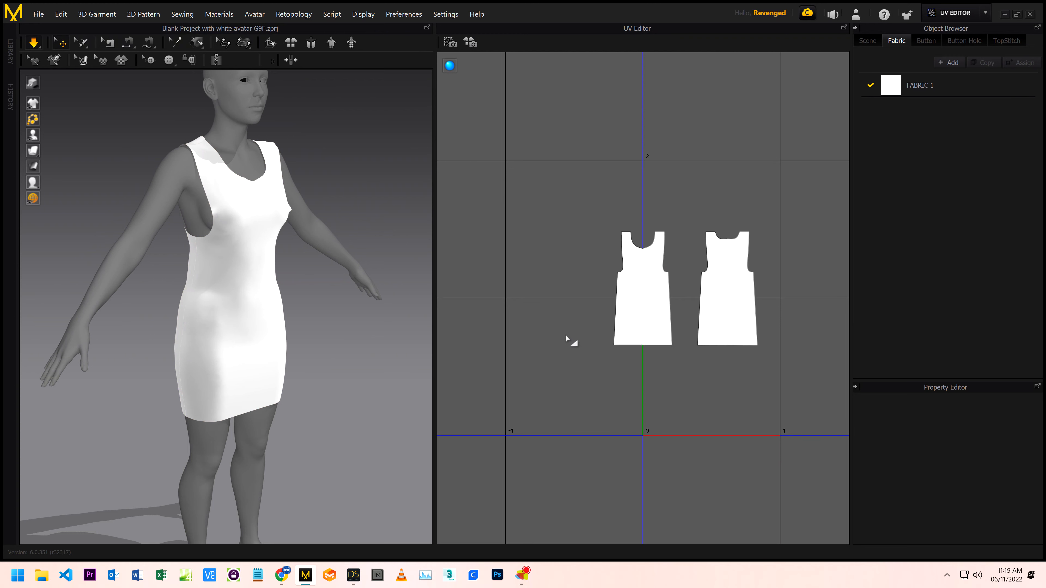
- Fit all dress pattern UVs to 0-1 using UV Coordinate (Relative) spacing of 0.02
{"action": "right_click", "coordinate": [565, 335]}
{"action": "left_click", "coordinate": [574, 340]}
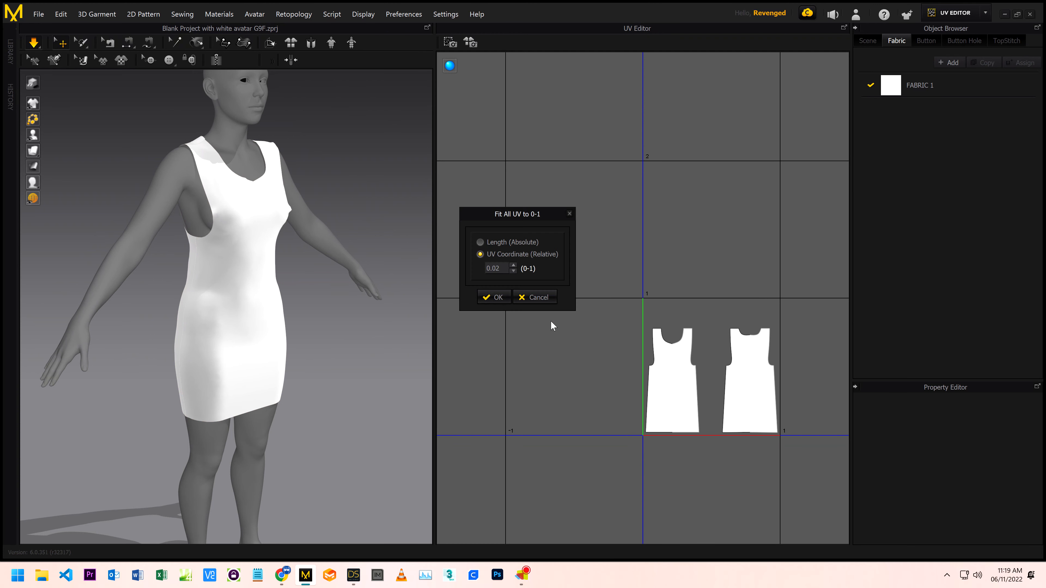
{"action": "left_click", "coordinate": [501, 295]}
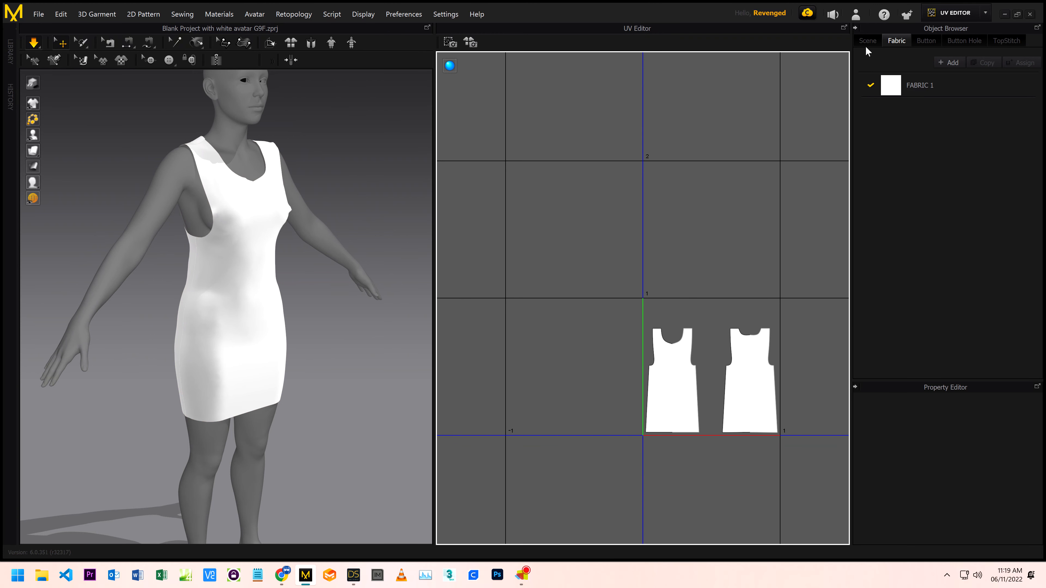
{"action": "left_click", "coordinate": [38, 14]}
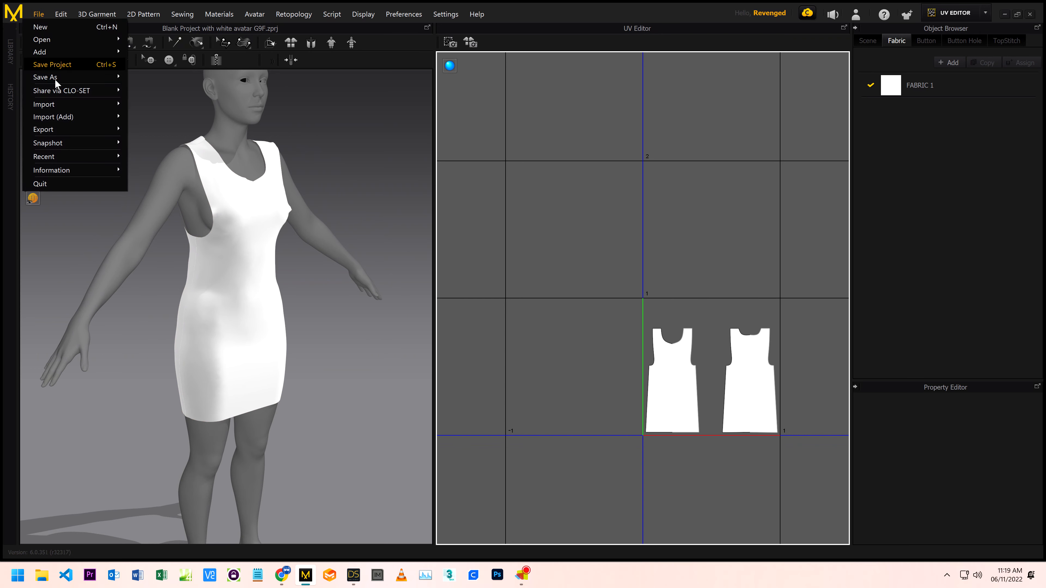
{"action": "mouse_move", "coordinate": [68, 128]}
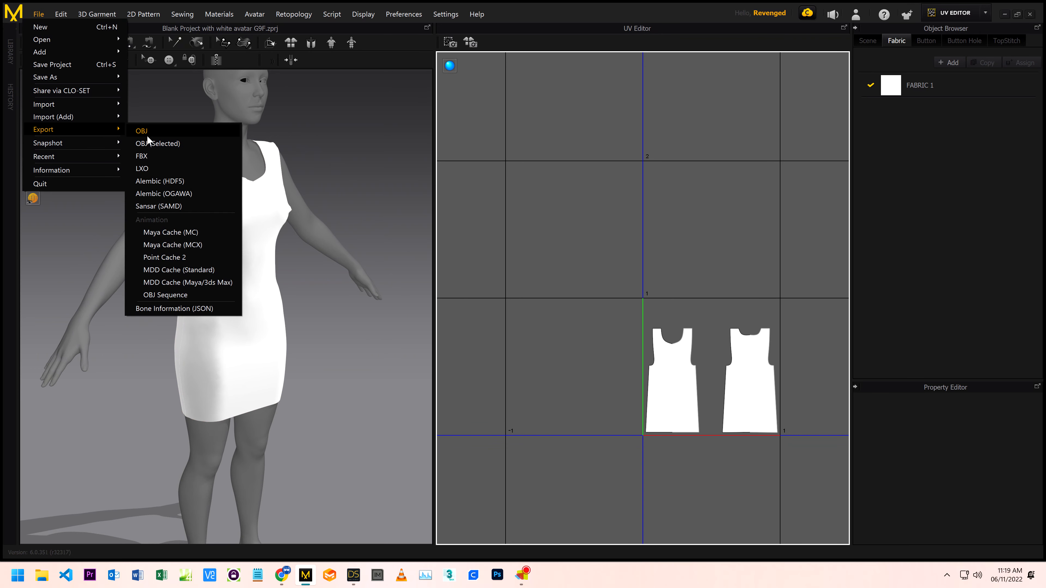
{"action": "left_click", "coordinate": [147, 134]}
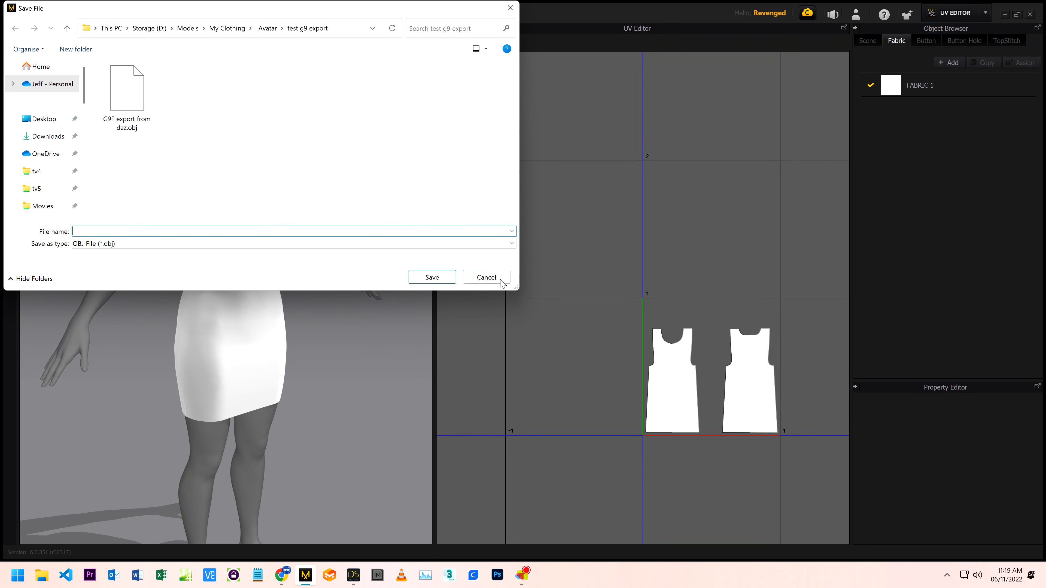
{"action": "left_click", "coordinate": [500, 280]}
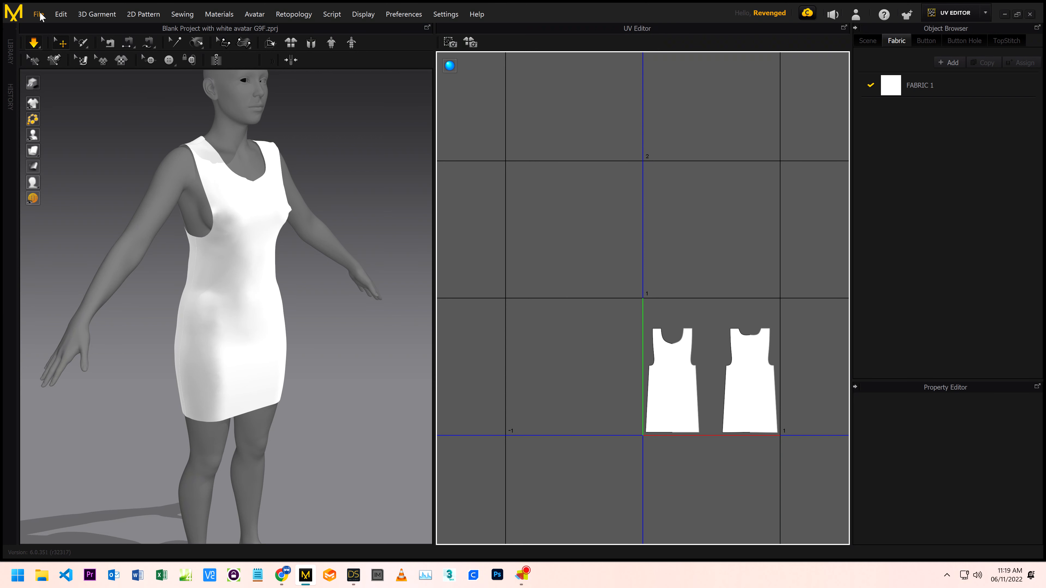
- Export the scene as FBX named MD G9F export: single object, welded, thin, unified UV coordinates, FBX SDK 2014/2015, scale cm (DAZ Studio)
{"action": "left_click", "coordinate": [41, 14]}
{"action": "mouse_move", "coordinate": [82, 130]}
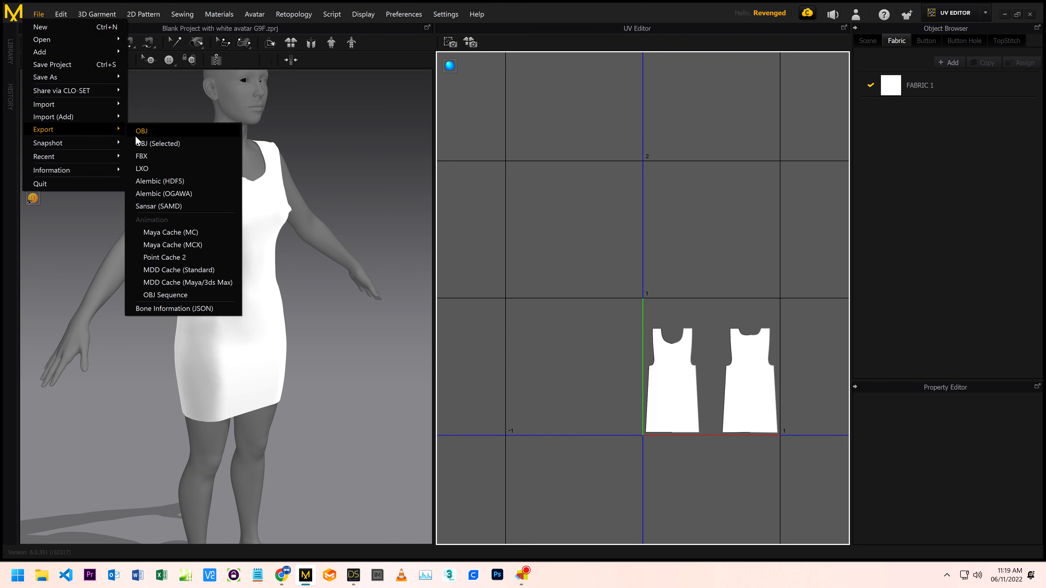
{"action": "left_click", "coordinate": [147, 153]}
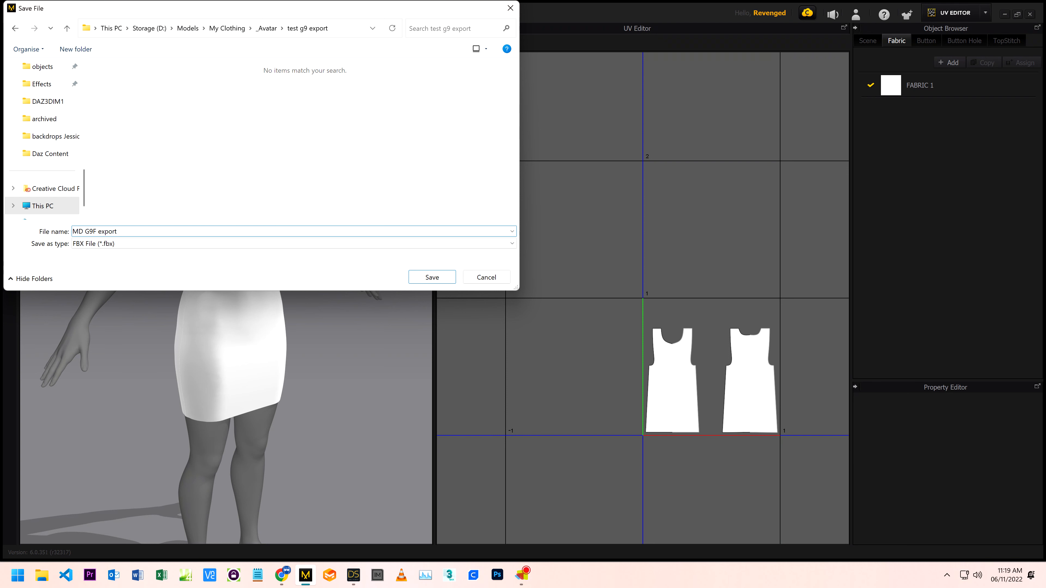
{"action": "left_click", "coordinate": [432, 277]}
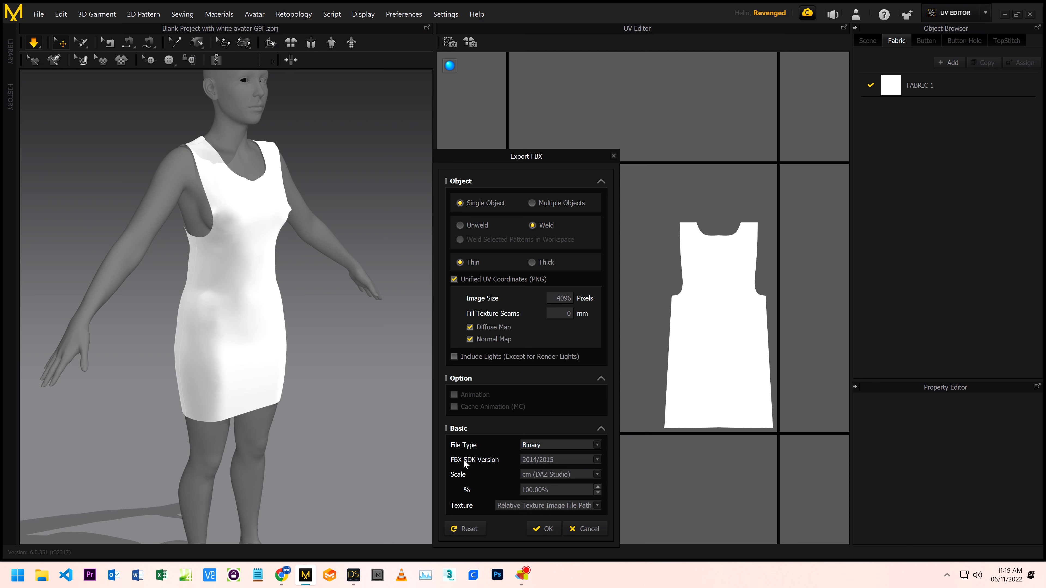
{"action": "left_click", "coordinate": [546, 460]}
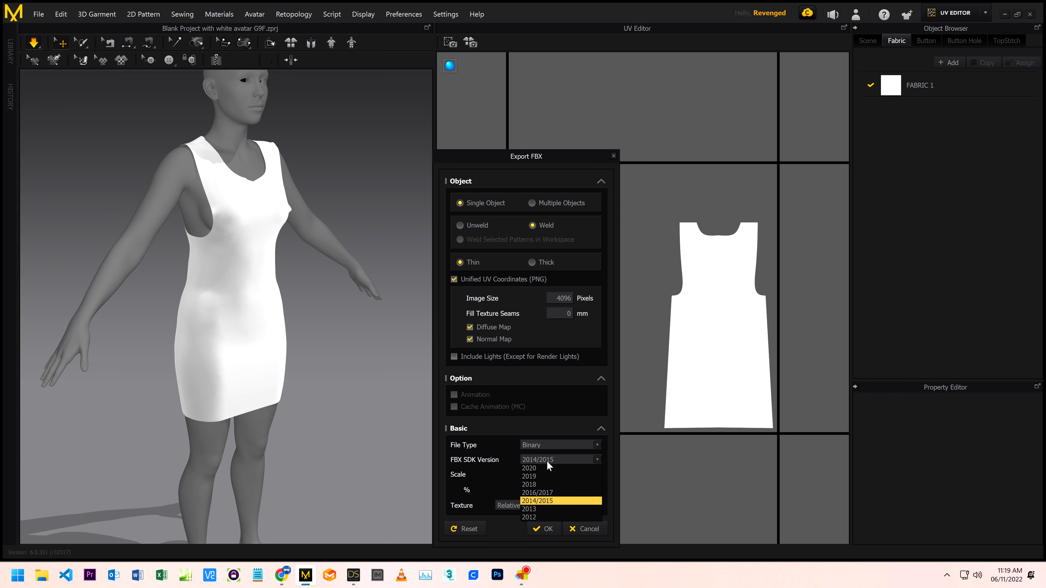
{"action": "left_click", "coordinate": [547, 460]}
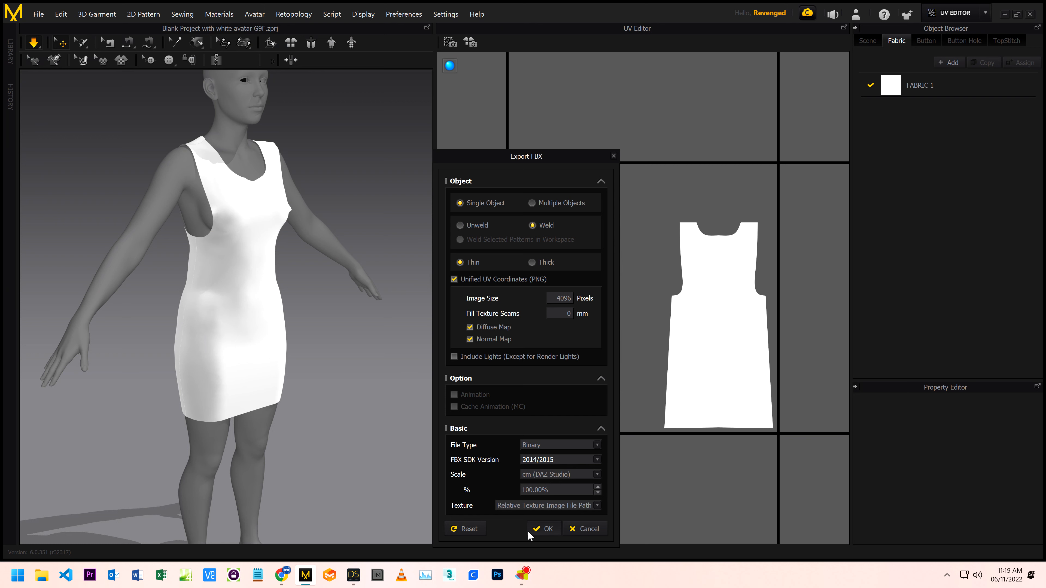
{"action": "left_click", "coordinate": [543, 529]}
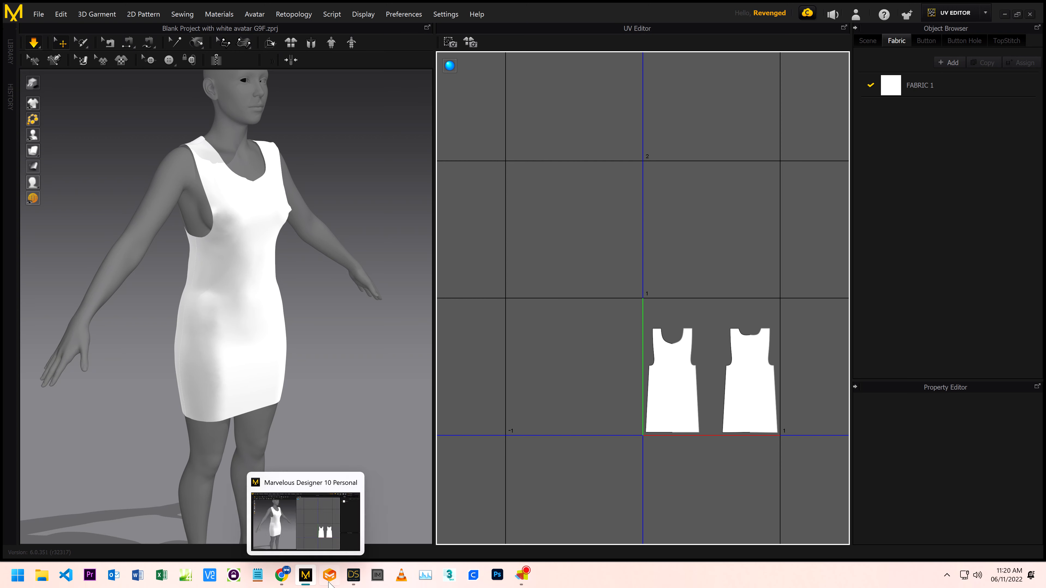
- Switch to DAZ Studio and import MD G9F export.fbx from the _Avatar\test g9 export folder with the default FBX import options
{"action": "left_click", "coordinate": [352, 577]}
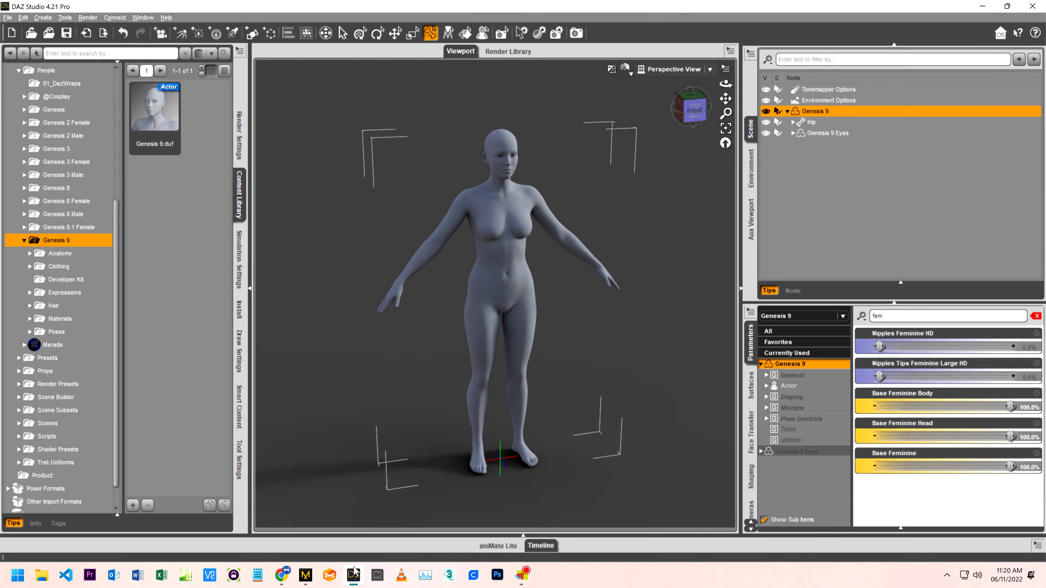
{"action": "left_click", "coordinate": [23, 17]}
{"action": "mouse_move", "coordinate": [7, 18]}
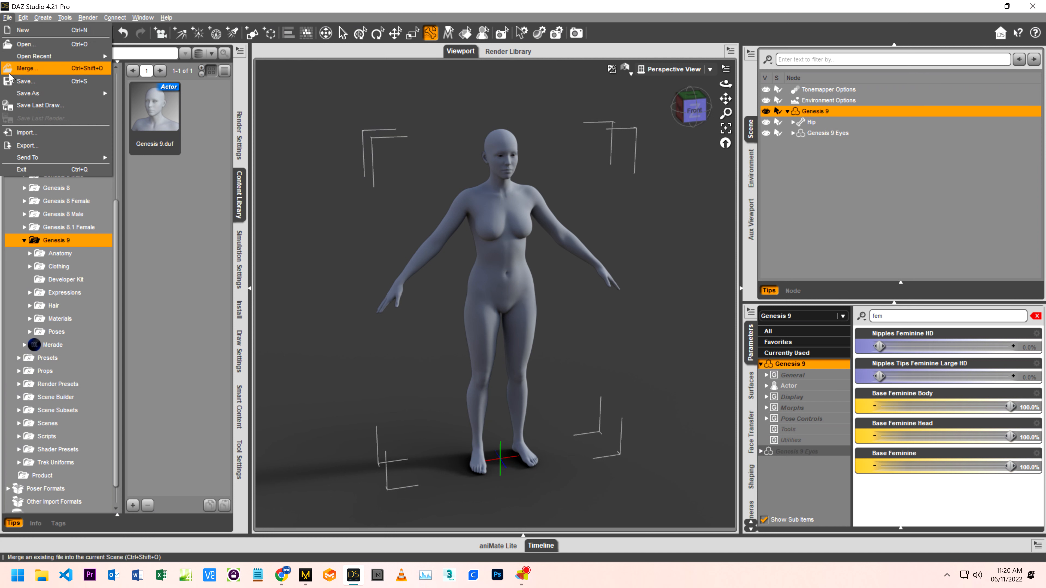
{"action": "left_click", "coordinate": [26, 136]}
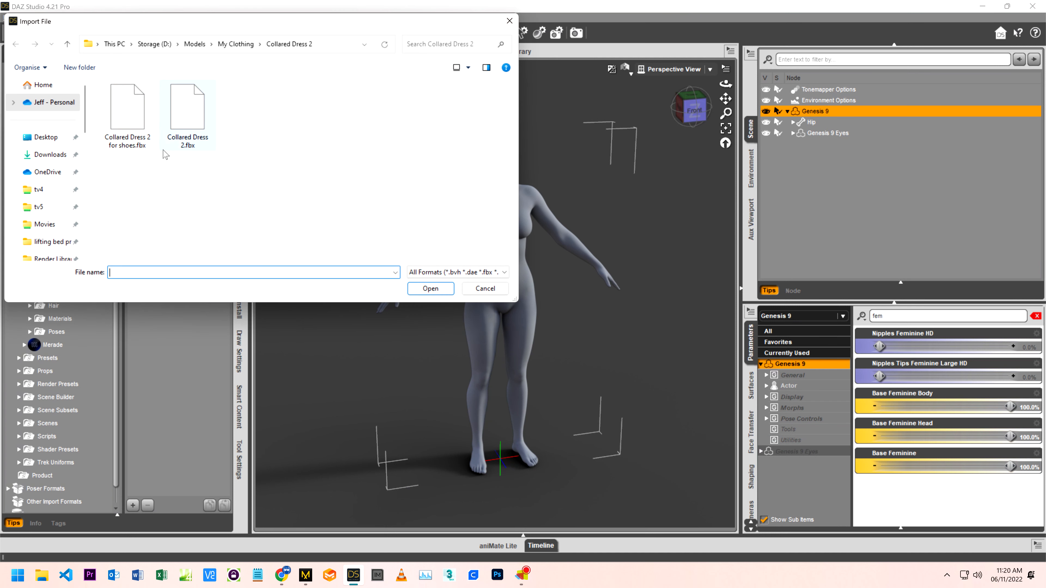
{"action": "left_click", "coordinate": [237, 44]}
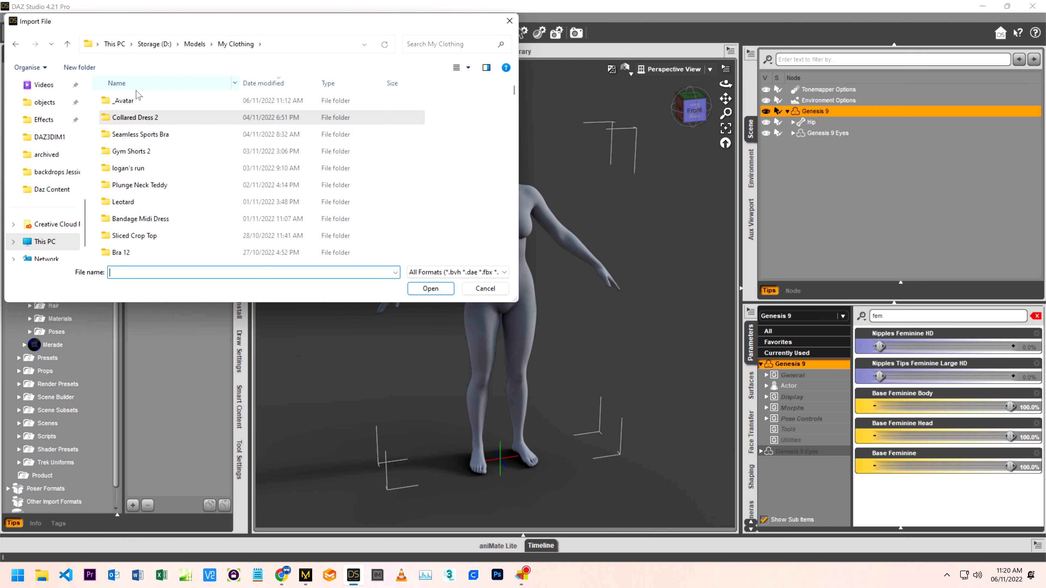
{"action": "double_click", "coordinate": [224, 101]}
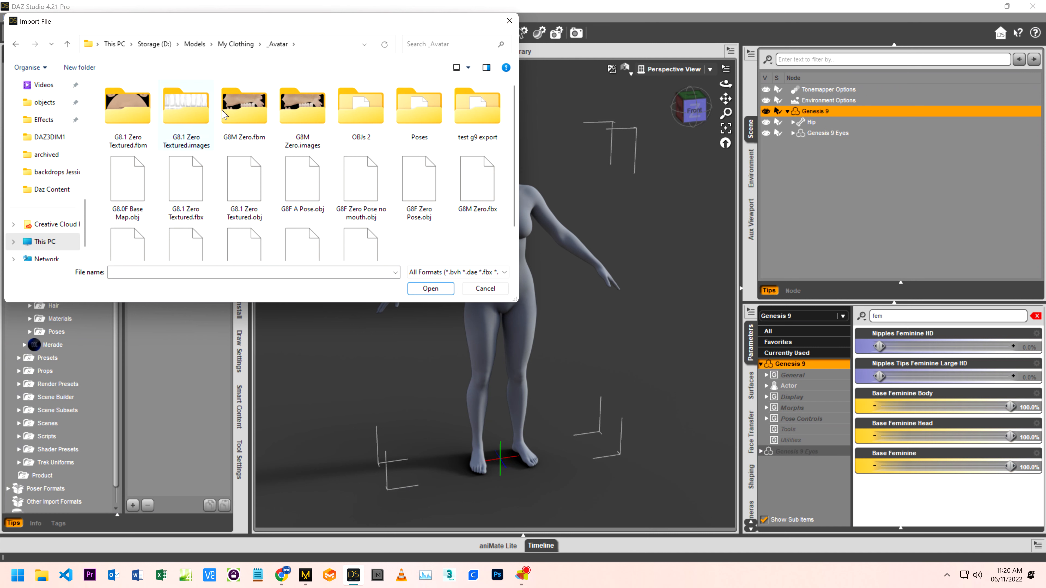
{"action": "double_click", "coordinate": [478, 108]}
{"action": "double_click", "coordinate": [180, 118]}
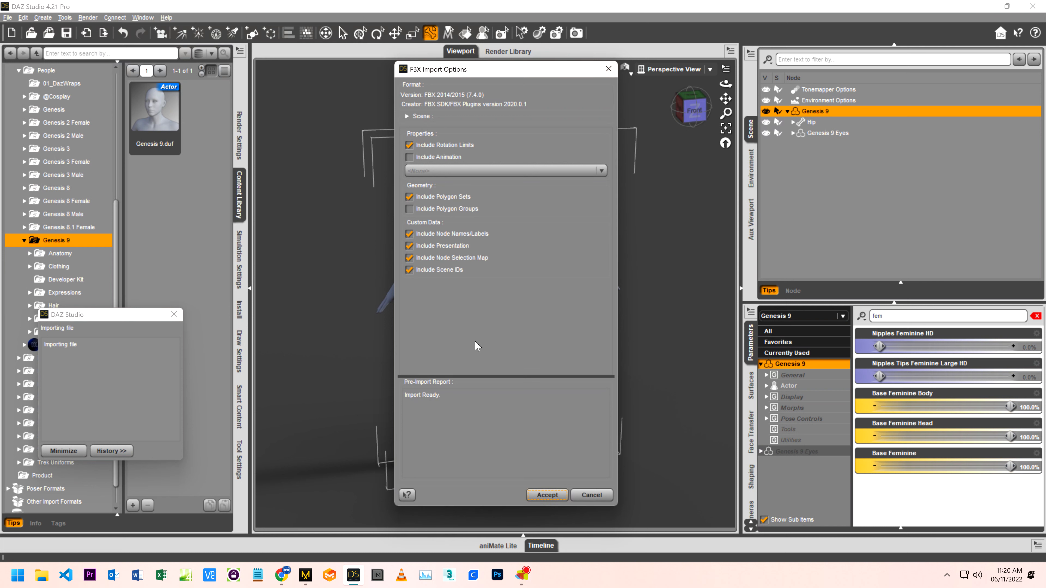
{"action": "left_click", "coordinate": [532, 495]}
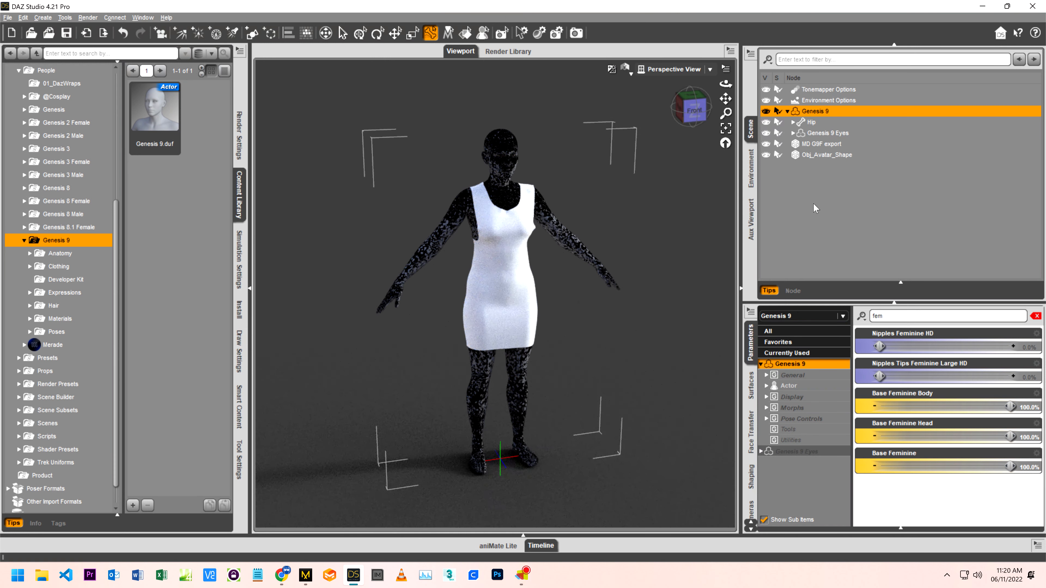
- Delete the imported Obj_Avatar_Shape, check the MD G9F export dress by toggling its visibility, and set the viewport draw style to Smooth Shaded
{"action": "left_click", "coordinate": [808, 156]}
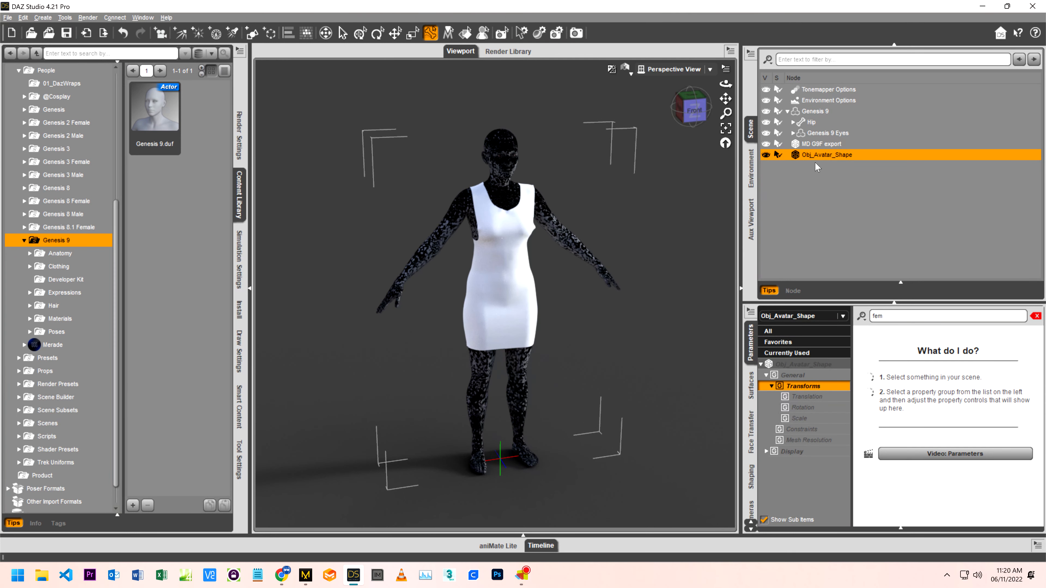
{"action": "key", "text": "Delete"}
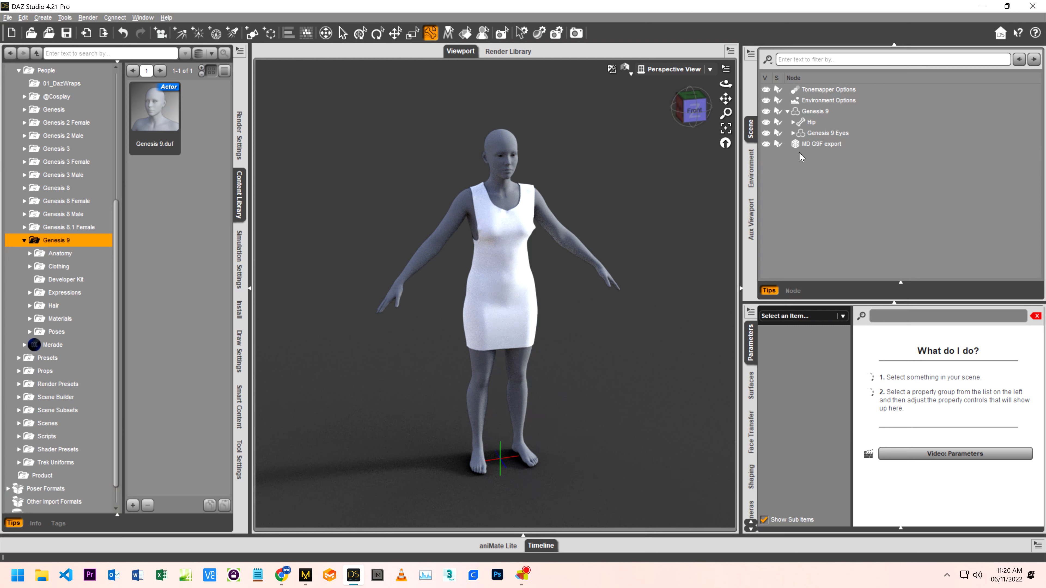
{"action": "left_click", "coordinate": [806, 144]}
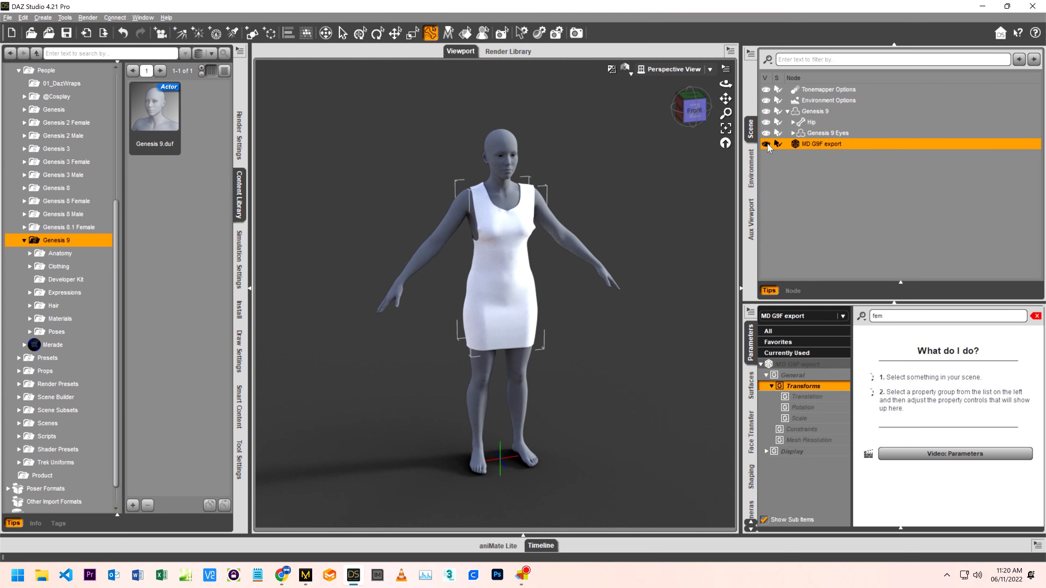
{"action": "left_click", "coordinate": [765, 144]}
{"action": "left_click", "coordinate": [765, 144]}
{"action": "left_click", "coordinate": [624, 68]}
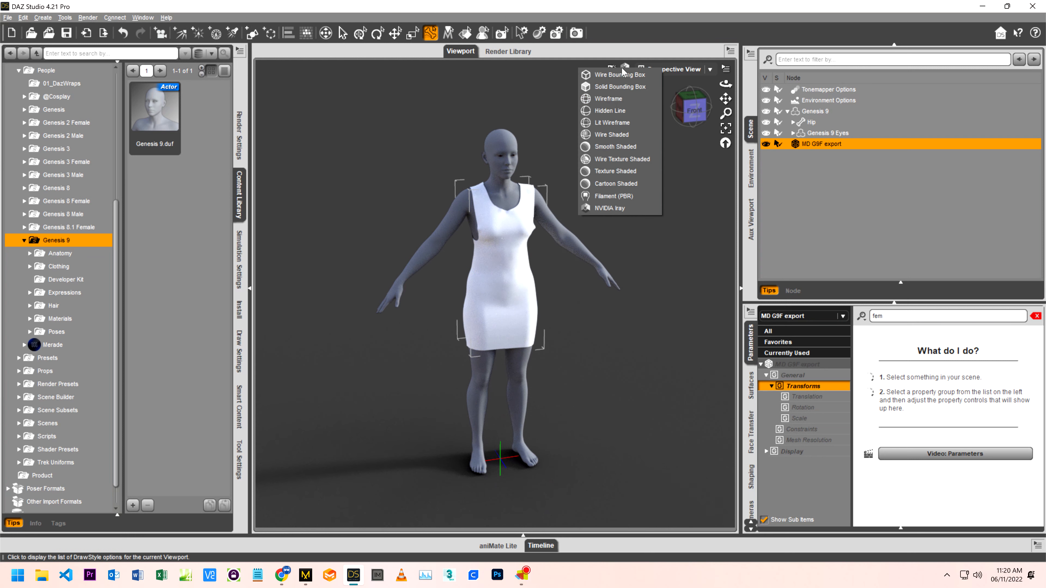
{"action": "left_click", "coordinate": [622, 146]}
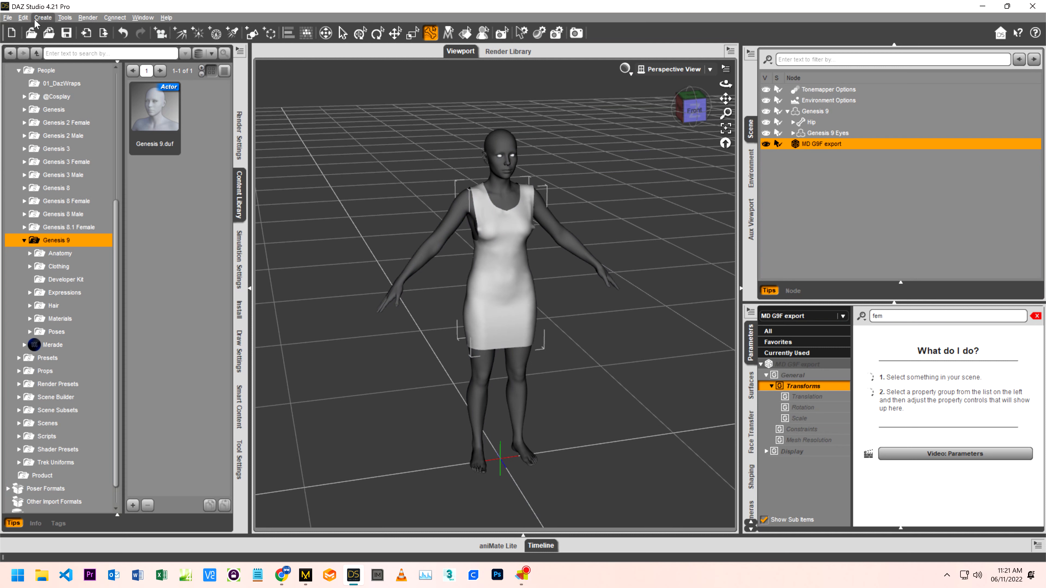
- Try to rig MD G9F export from Genesis 9 using the Transfer Utility, Default item shapes, fitting and parenting to source, and a smoothing modifier
{"action": "left_click", "coordinate": [23, 18]}
{"action": "mouse_move", "coordinate": [53, 102]}
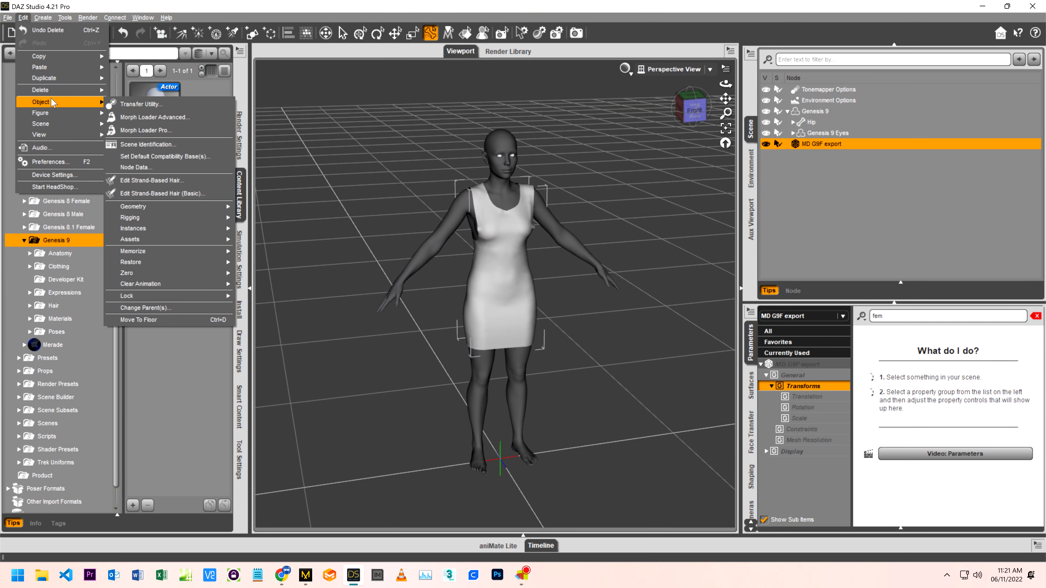
{"action": "left_click", "coordinate": [132, 104]}
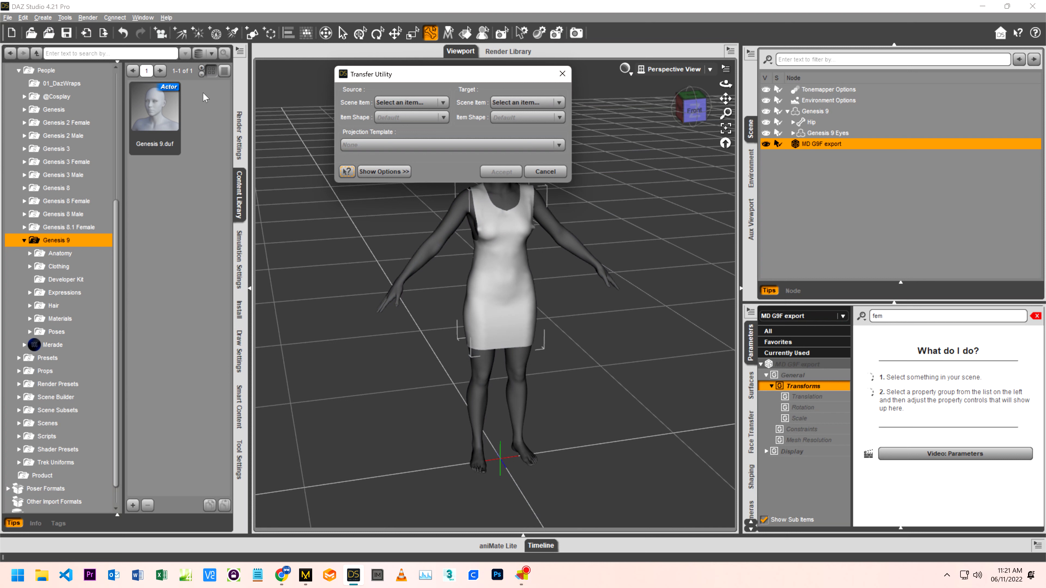
{"action": "left_click", "coordinate": [386, 104]}
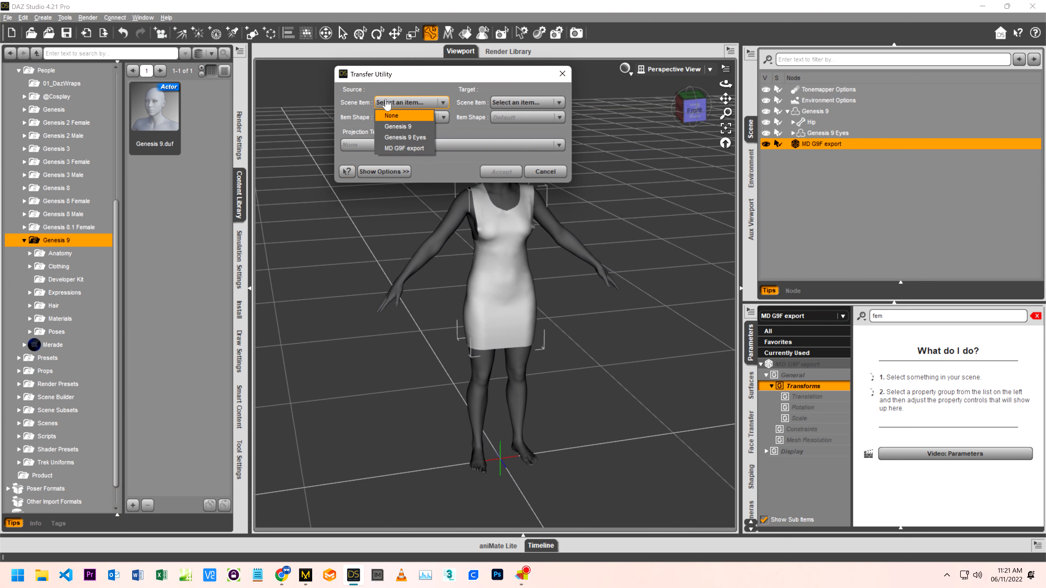
{"action": "left_click", "coordinate": [397, 128]}
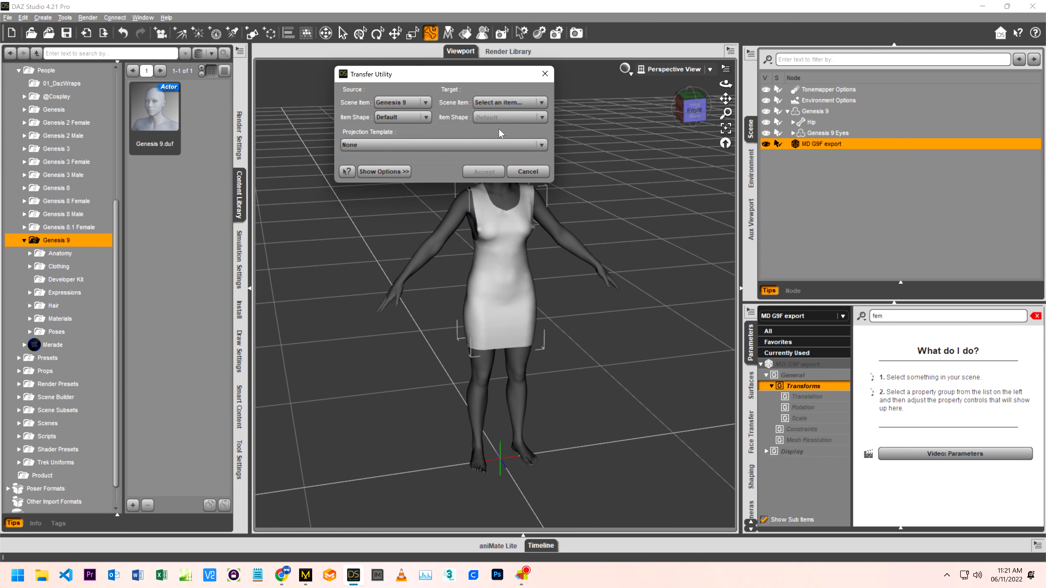
{"action": "left_click", "coordinate": [499, 103]}
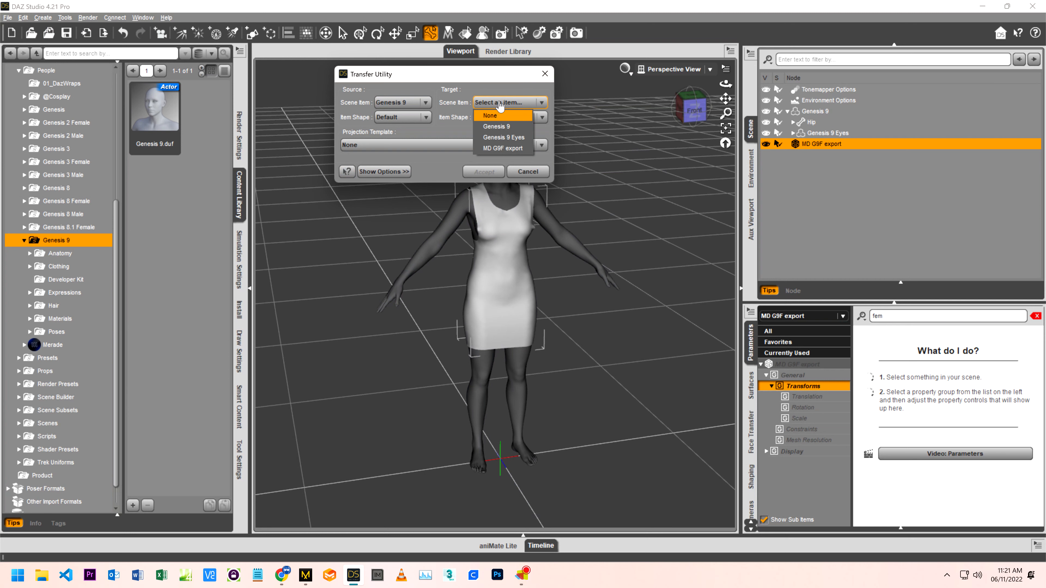
{"action": "left_click", "coordinate": [495, 149]}
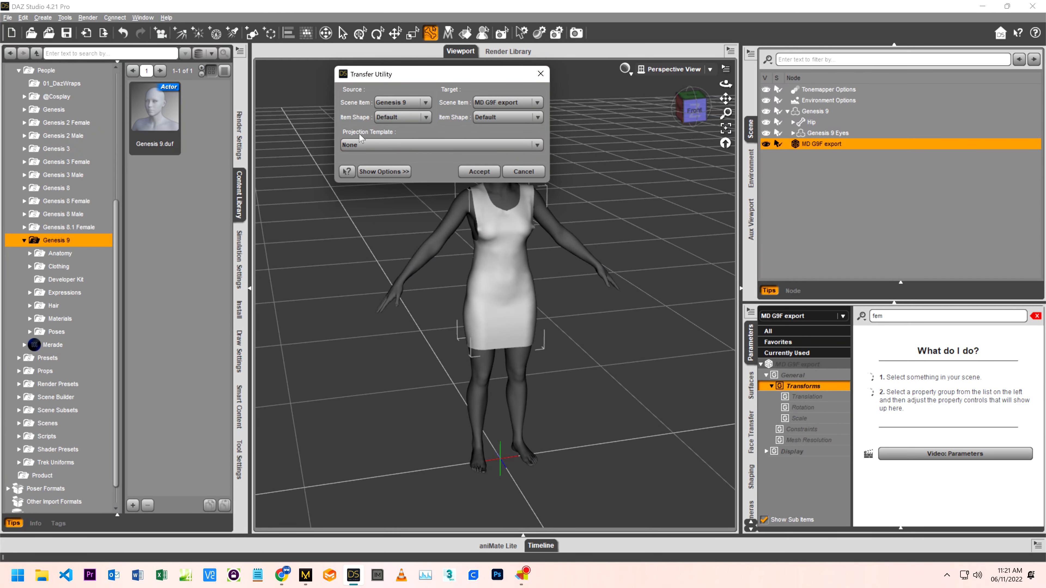
{"action": "left_click", "coordinate": [396, 171]}
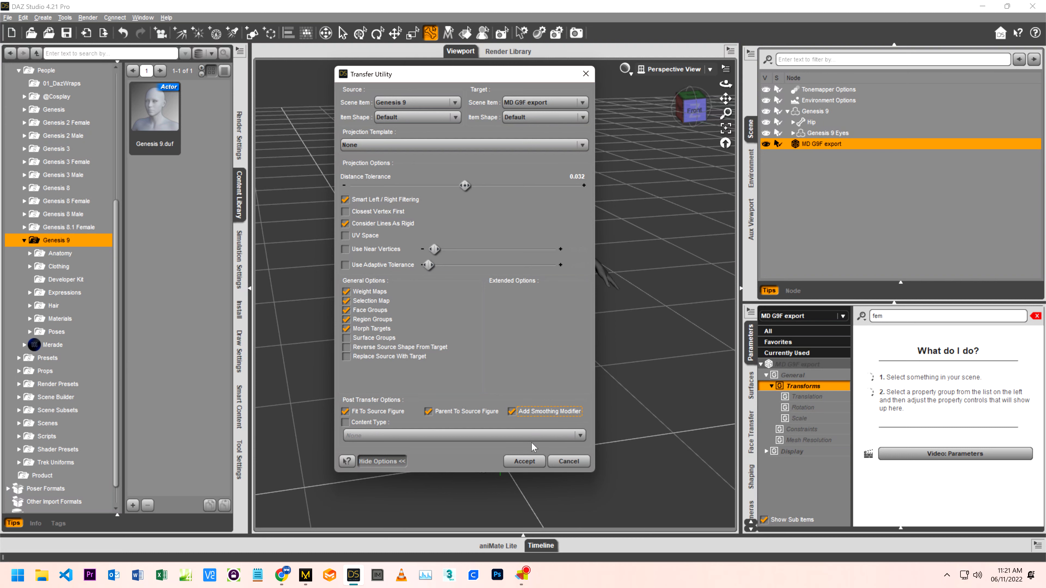
{"action": "left_click", "coordinate": [523, 461]}
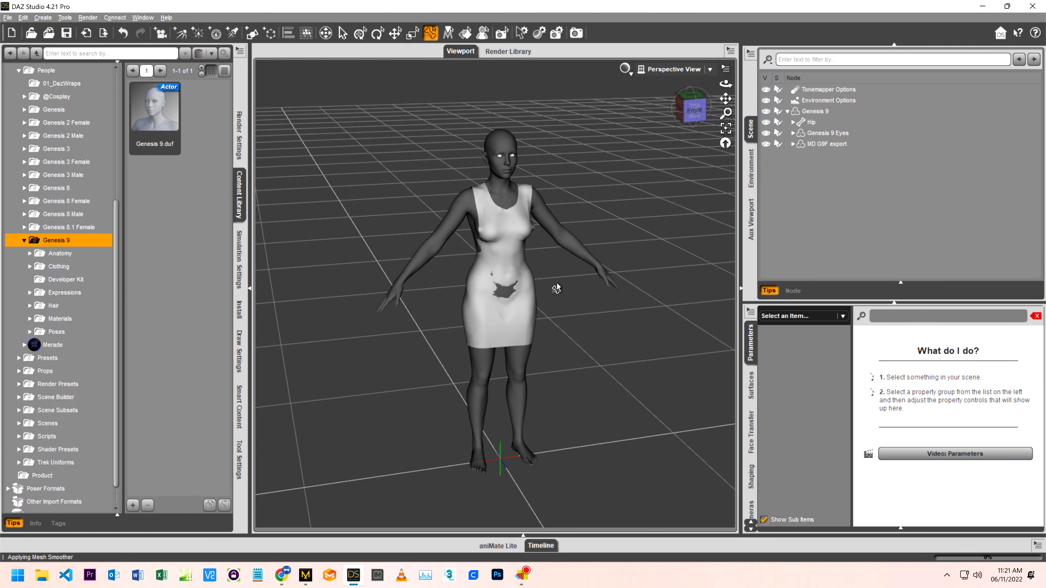
{"action": "right_click", "coordinate": [512, 266]}
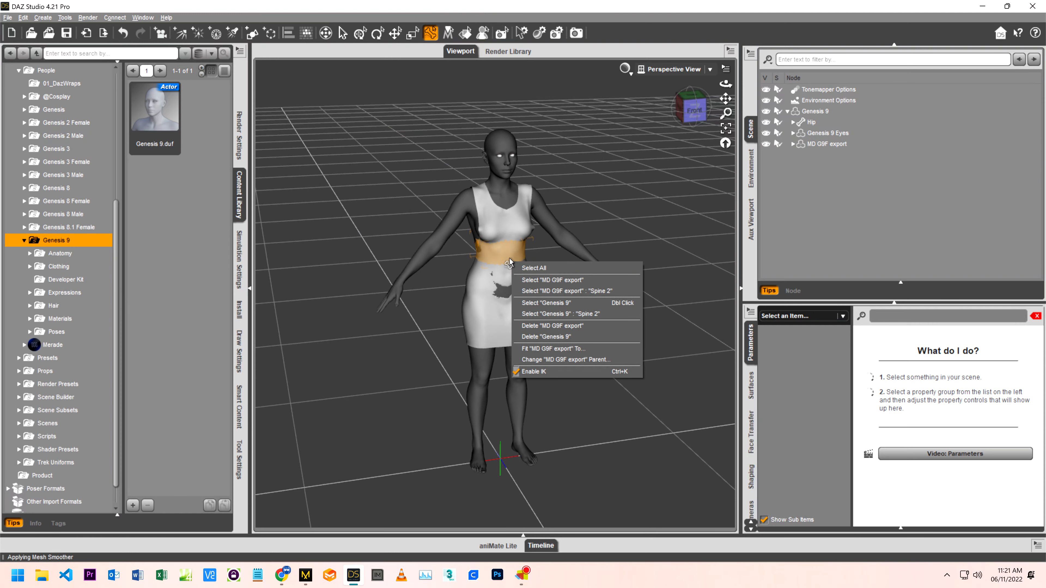
{"action": "left_click", "coordinate": [609, 185]}
{"action": "left_click_drag", "start_coordinate": [692, 111], "coordinate": [625, 96]}
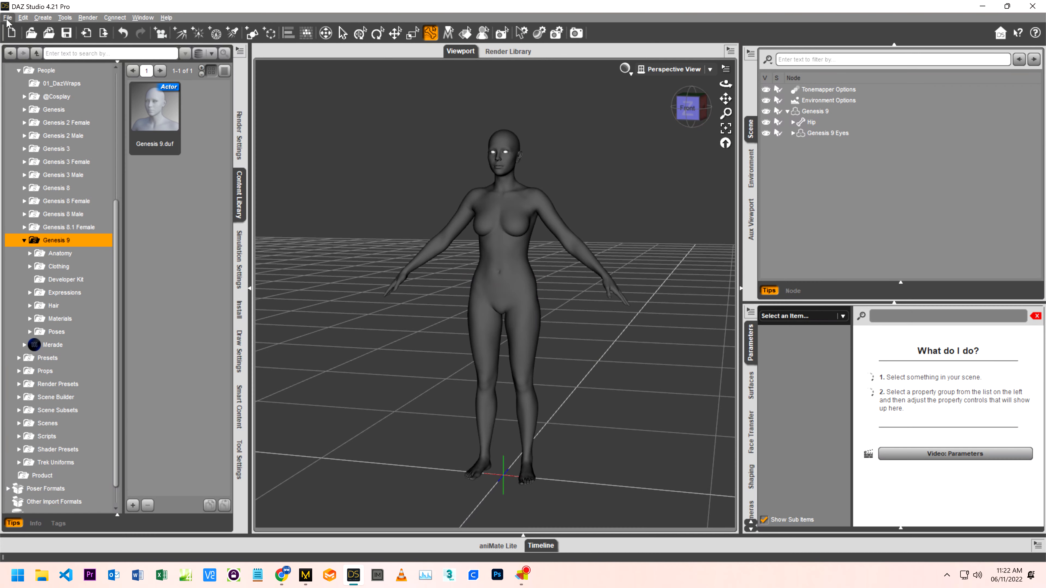
- Import MD G9F export.fbx from the test g9 export folder with the default FBX import options and delete the imported Obj_Avatar_Shape
{"action": "left_click", "coordinate": [7, 19]}
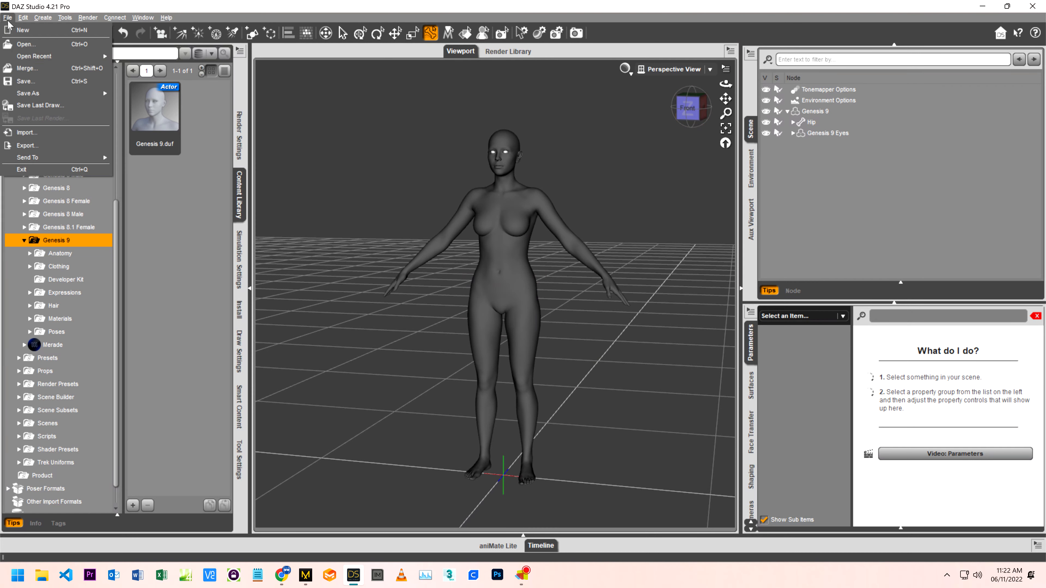
{"action": "left_click", "coordinate": [26, 132]}
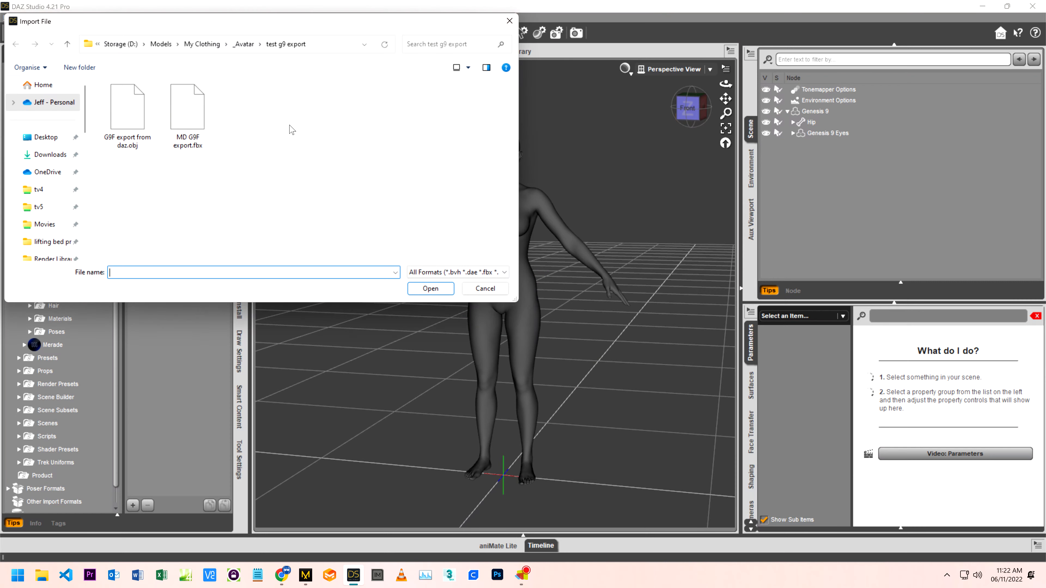
{"action": "double_click", "coordinate": [201, 117]}
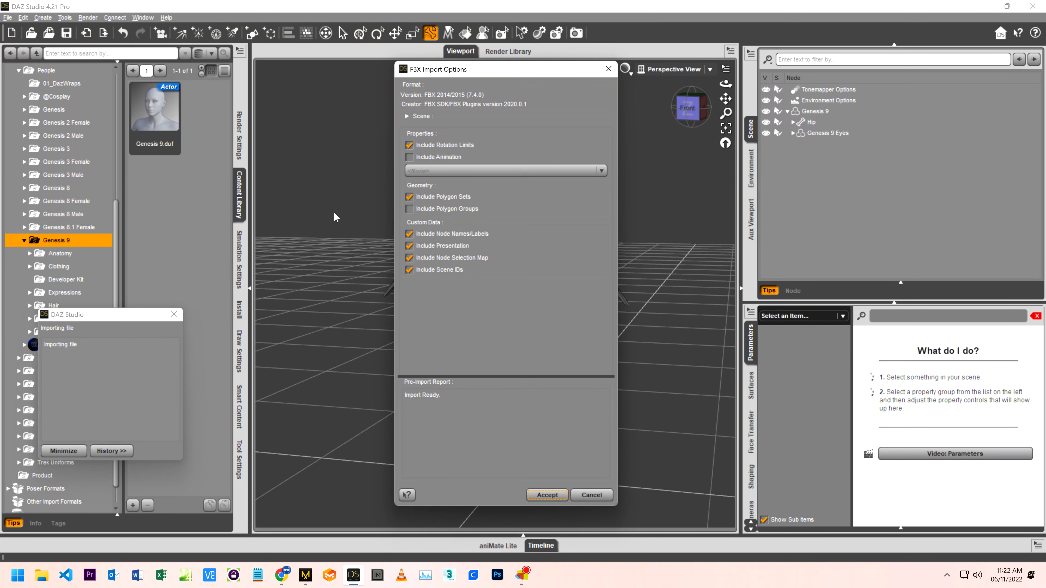
{"action": "left_click", "coordinate": [547, 495]}
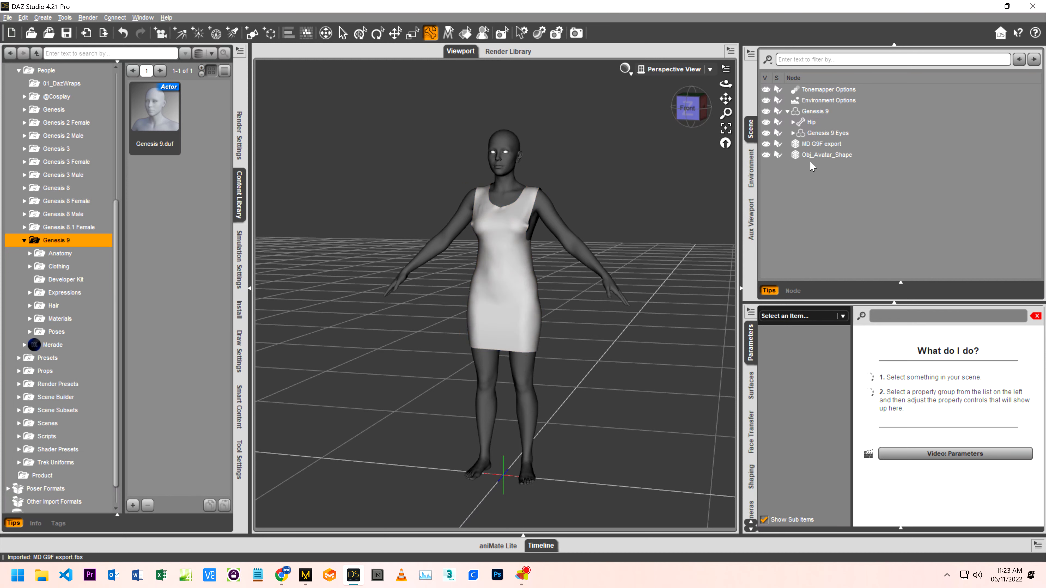
{"action": "left_click", "coordinate": [813, 154]}
{"action": "key", "text": "Delete"}
- Set up the Transfer Utility for the imported dress with Genesis 9 as source and MD G9F export as target
{"action": "left_click", "coordinate": [799, 145]}
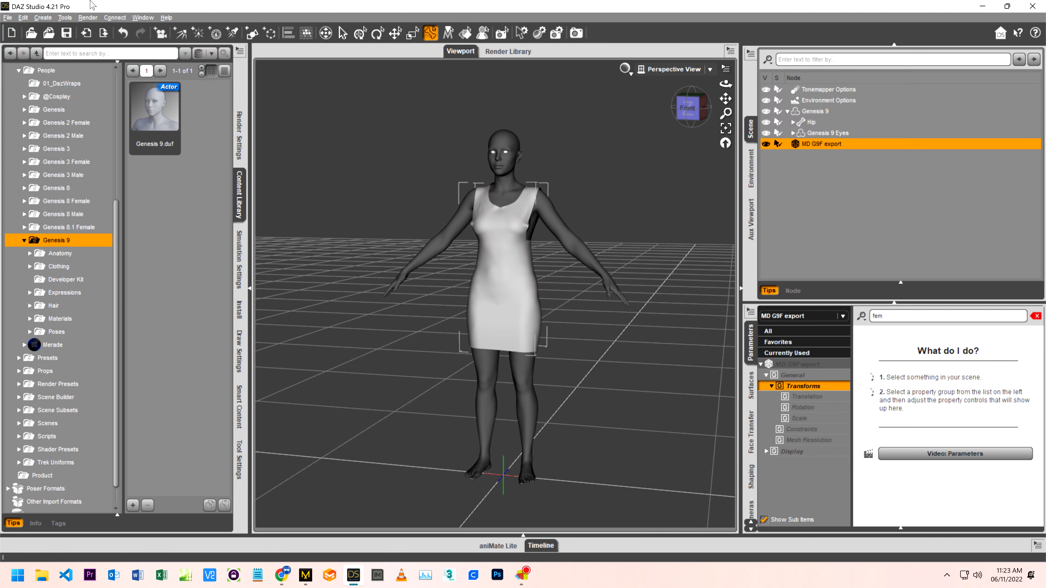
{"action": "left_click", "coordinate": [23, 17]}
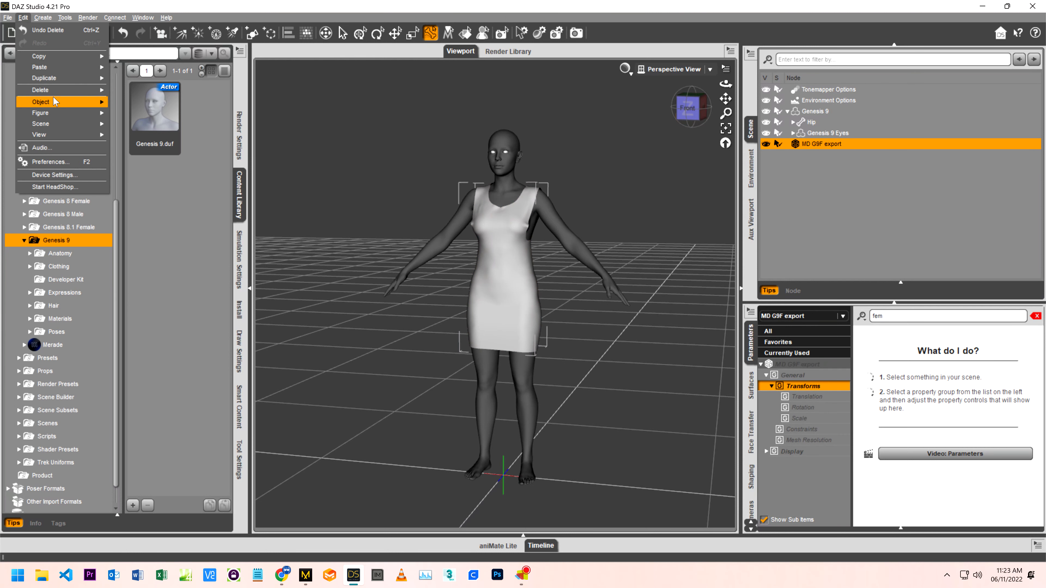
{"action": "mouse_move", "coordinate": [54, 101]}
{"action": "left_click", "coordinate": [169, 108]}
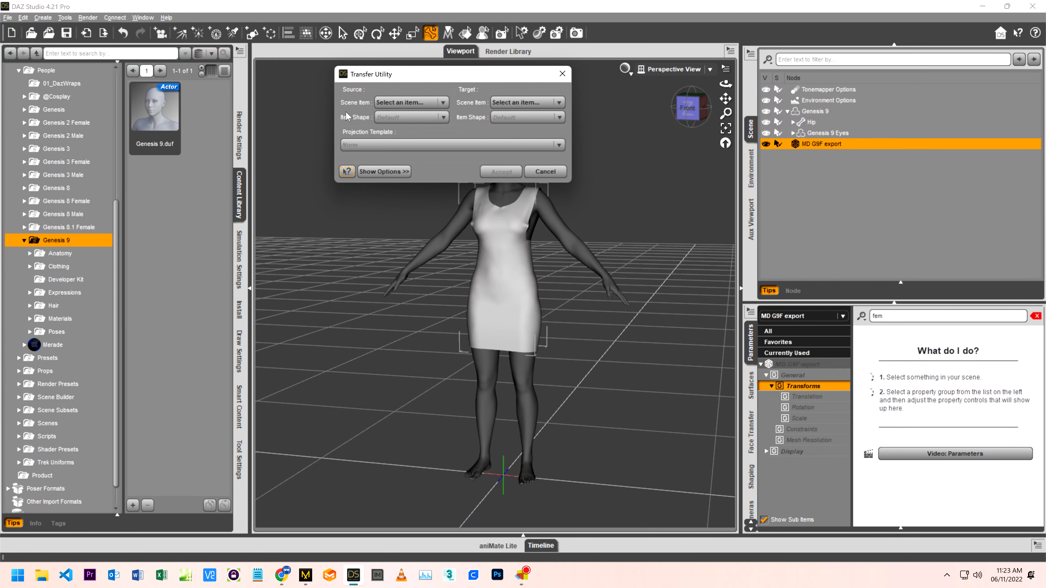
{"action": "left_click", "coordinate": [406, 102]}
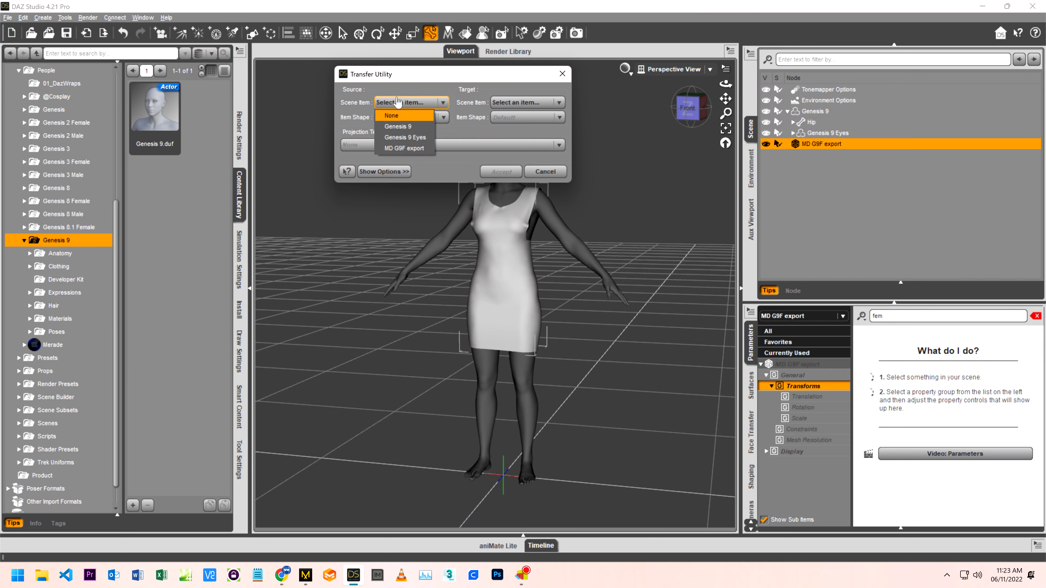
{"action": "left_click", "coordinate": [400, 126]}
{"action": "left_click", "coordinate": [501, 102]}
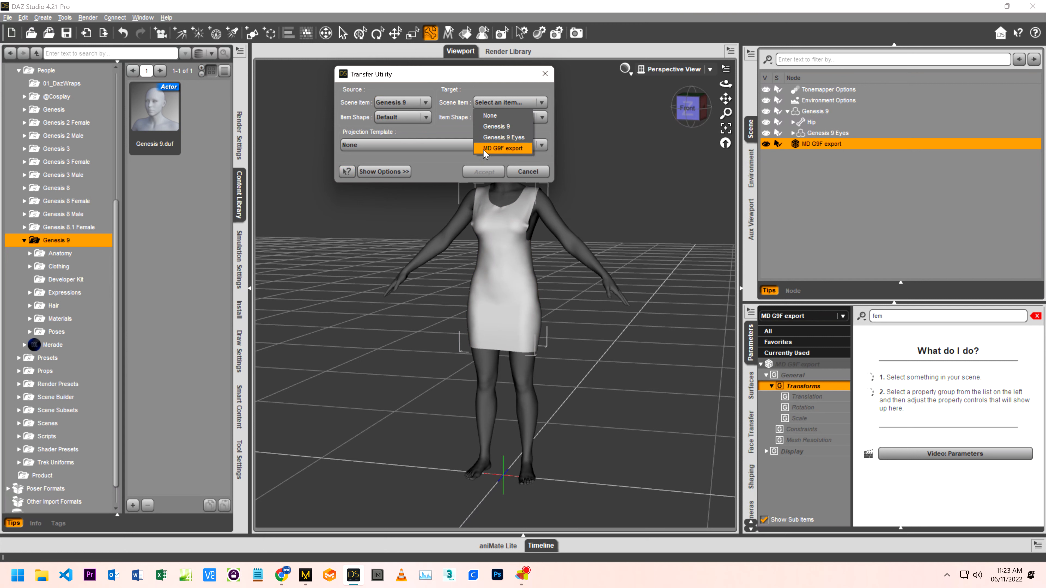
{"action": "left_click", "coordinate": [484, 148]}
- Try the transfer with source item shape Current, Reverse Source Shape From Target and a smoothing modifier enabled
{"action": "left_click", "coordinate": [386, 117]}
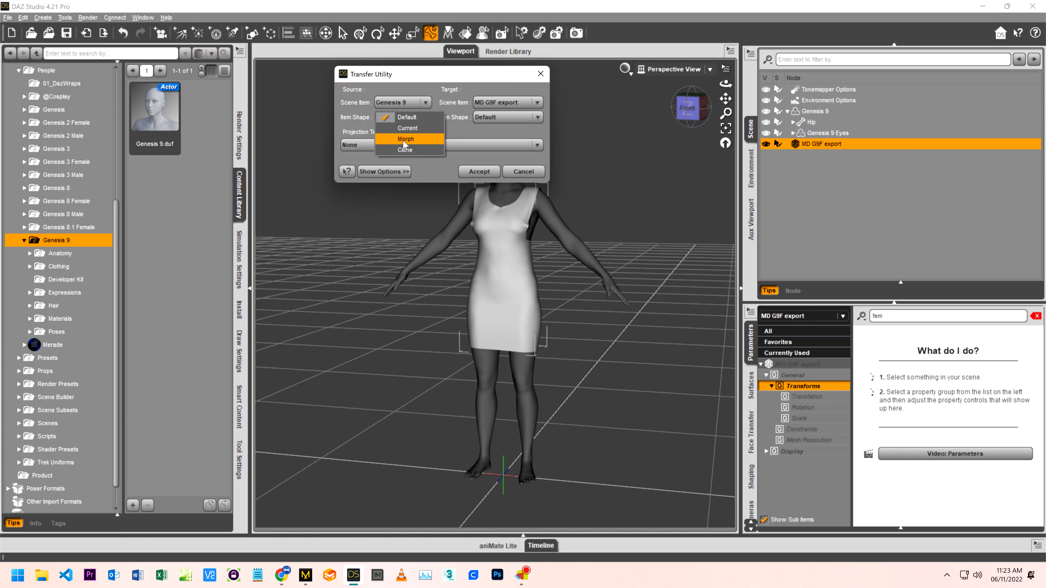
{"action": "left_click", "coordinate": [398, 128]}
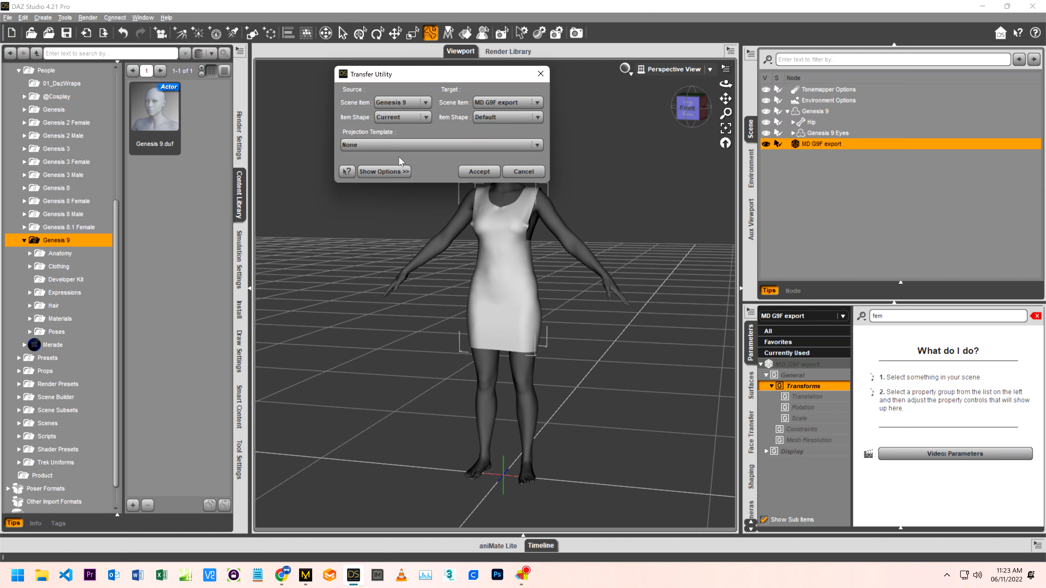
{"action": "left_click", "coordinate": [396, 172]}
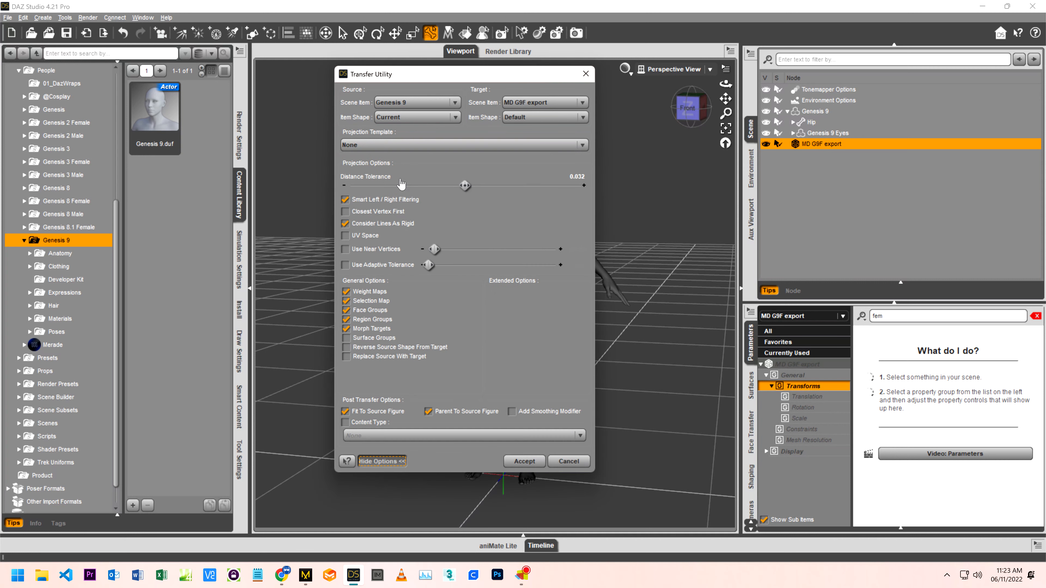
{"action": "left_click", "coordinate": [347, 346]}
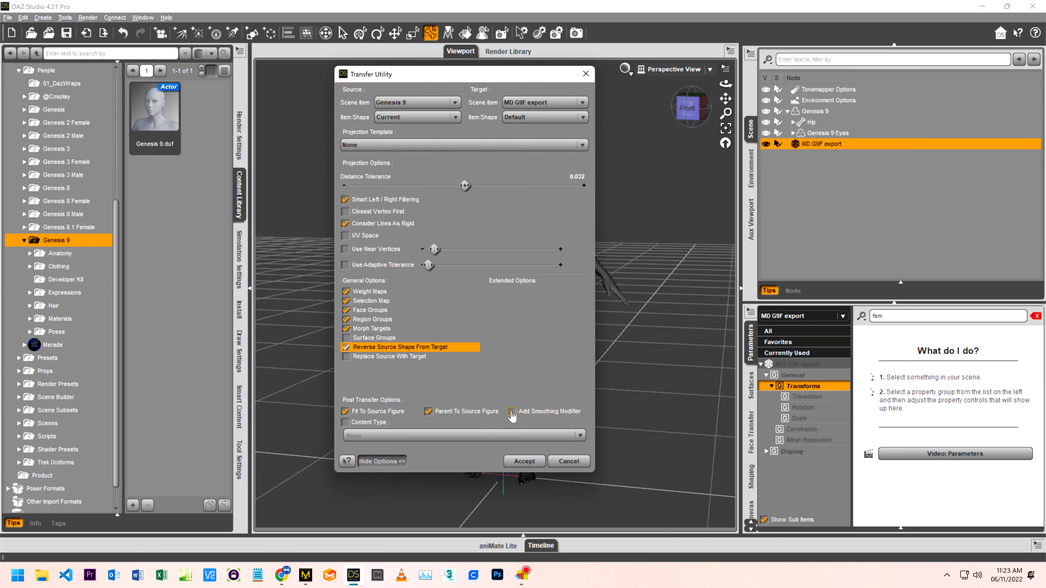
{"action": "left_click", "coordinate": [525, 461]}
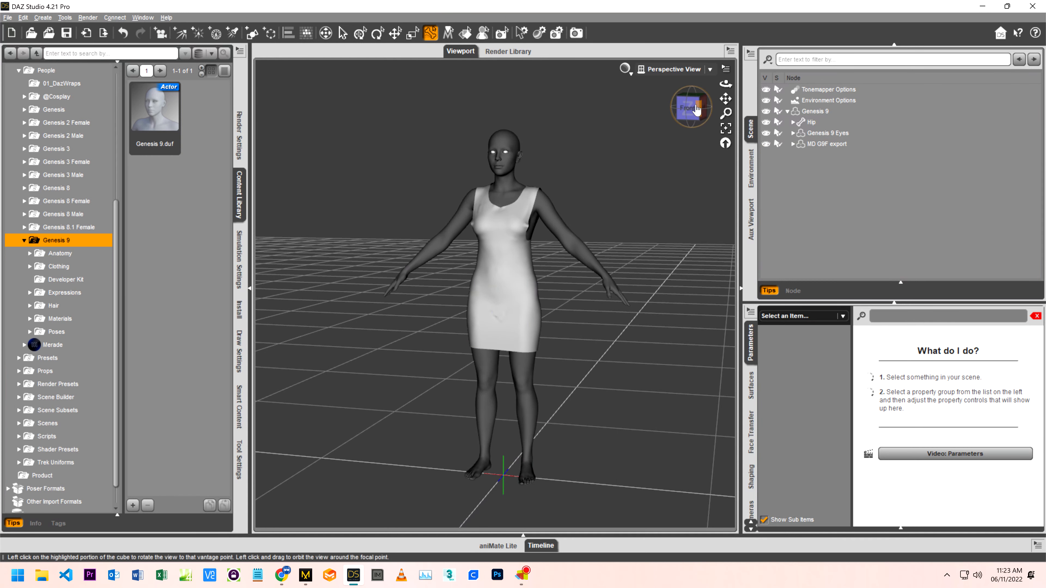
- Apply G9 Base Pose 05 Stretching G9F from the Daz Originals Base Feminine poses to Genesis 9 and inspect how the dress follows
{"action": "mouse_move", "coordinate": [695, 109]}
{"action": "left_mouse_down"}
{"action": "mouse_move", "coordinate": [642, 94]}
{"action": "mouse_move", "coordinate": [525, 101]}
{"action": "mouse_move", "coordinate": [621, 121]}
{"action": "mouse_move", "coordinate": [642, 137]}
{"action": "mouse_move", "coordinate": [706, 105]}
{"action": "left_mouse_up"}
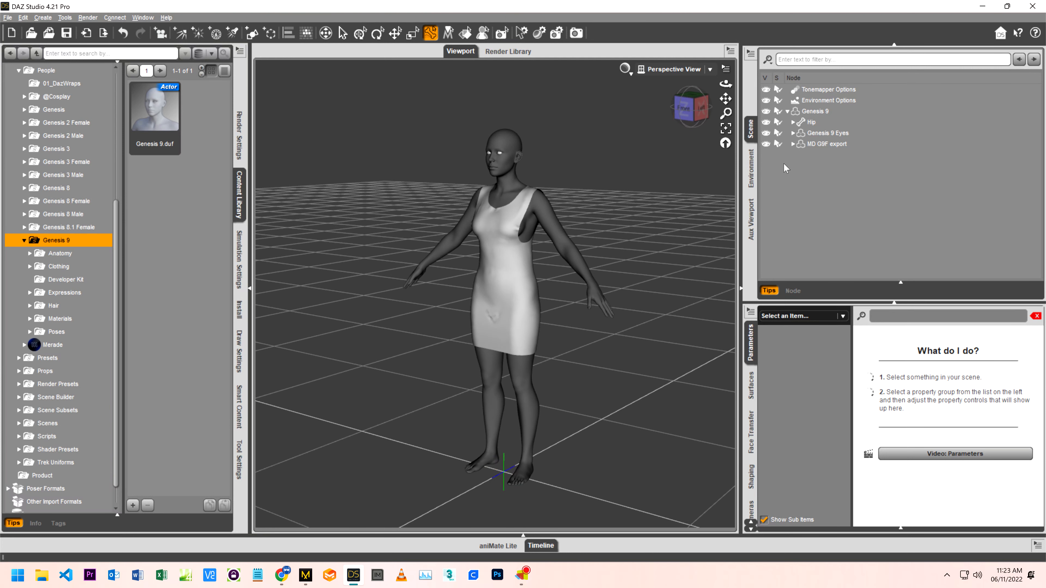
{"action": "left_click", "coordinate": [813, 112]}
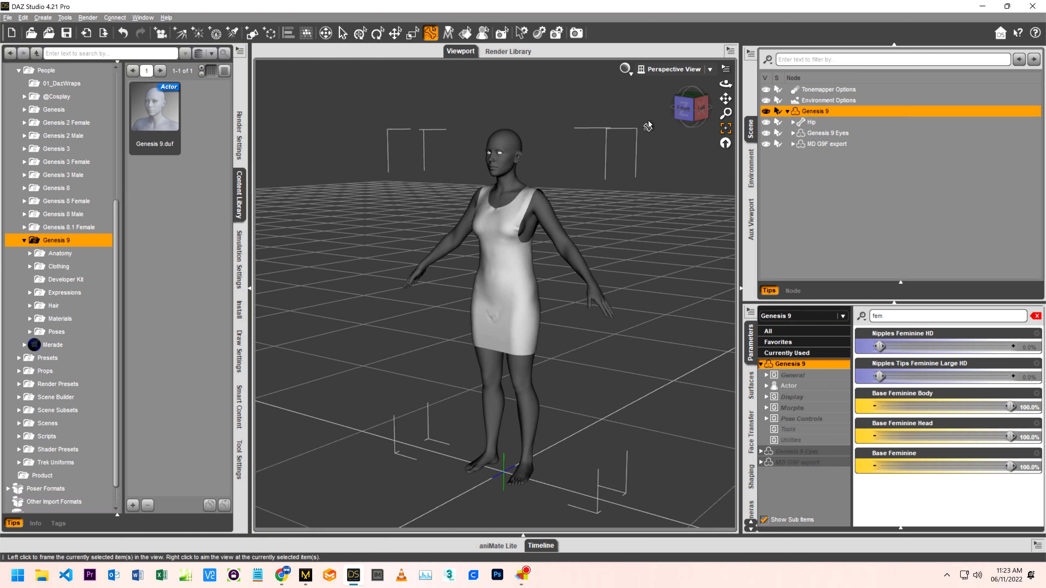
{"action": "left_click", "coordinate": [30, 331]}
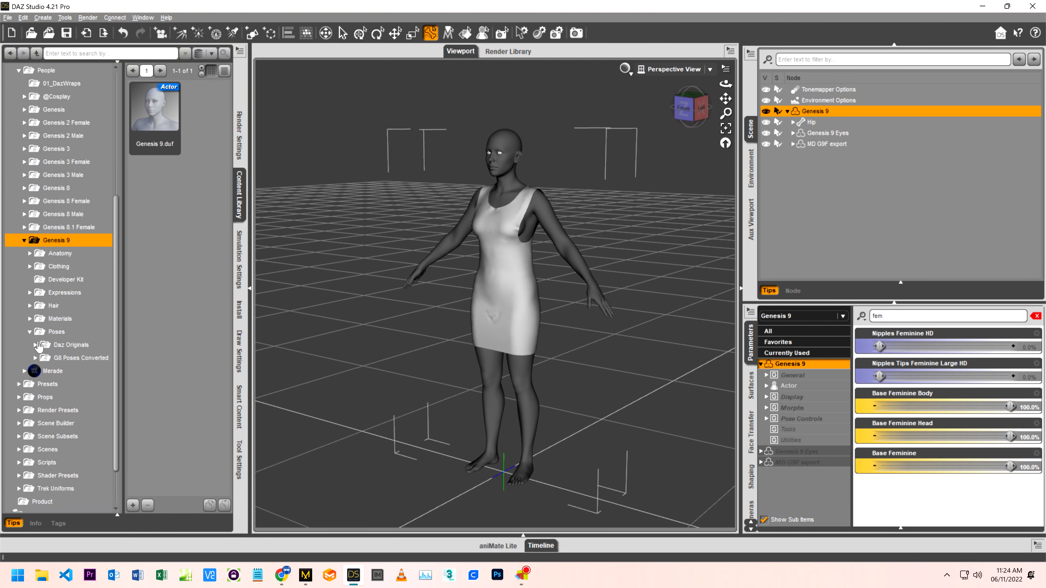
{"action": "left_click", "coordinate": [36, 345]}
{"action": "left_click", "coordinate": [42, 357]}
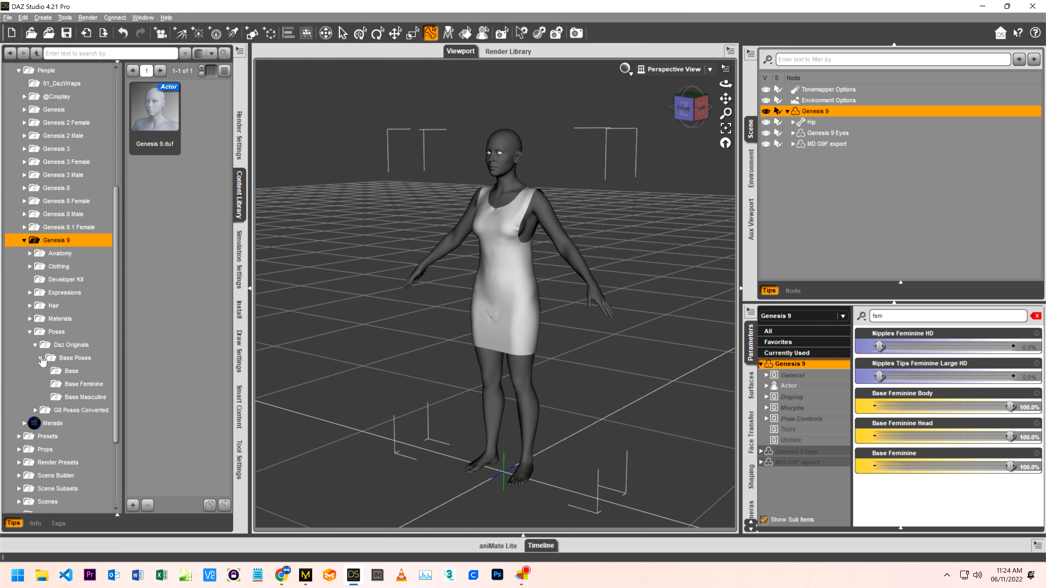
{"action": "left_click", "coordinate": [58, 384]}
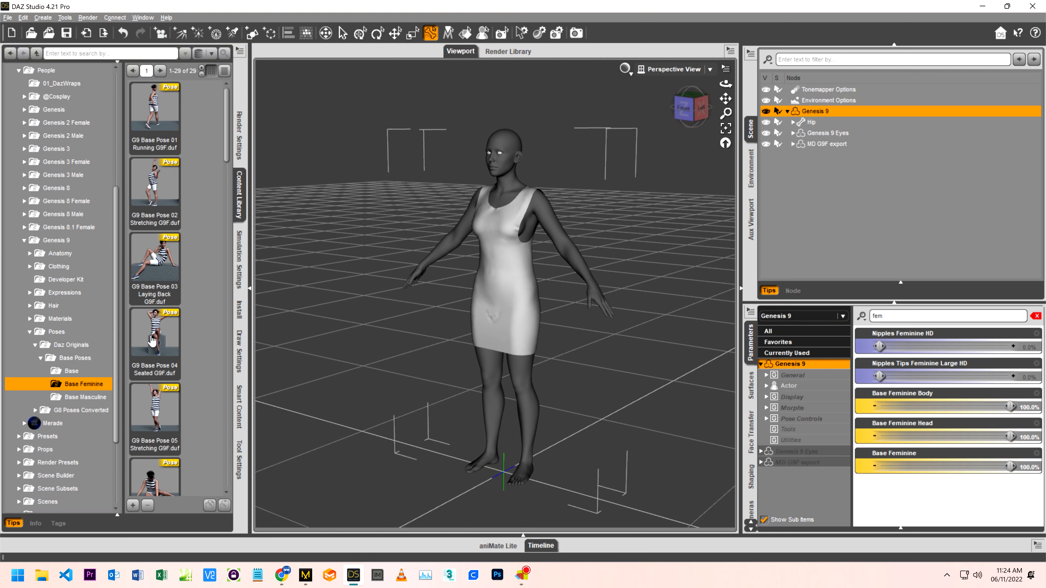
{"action": "double_click", "coordinate": [159, 399]}
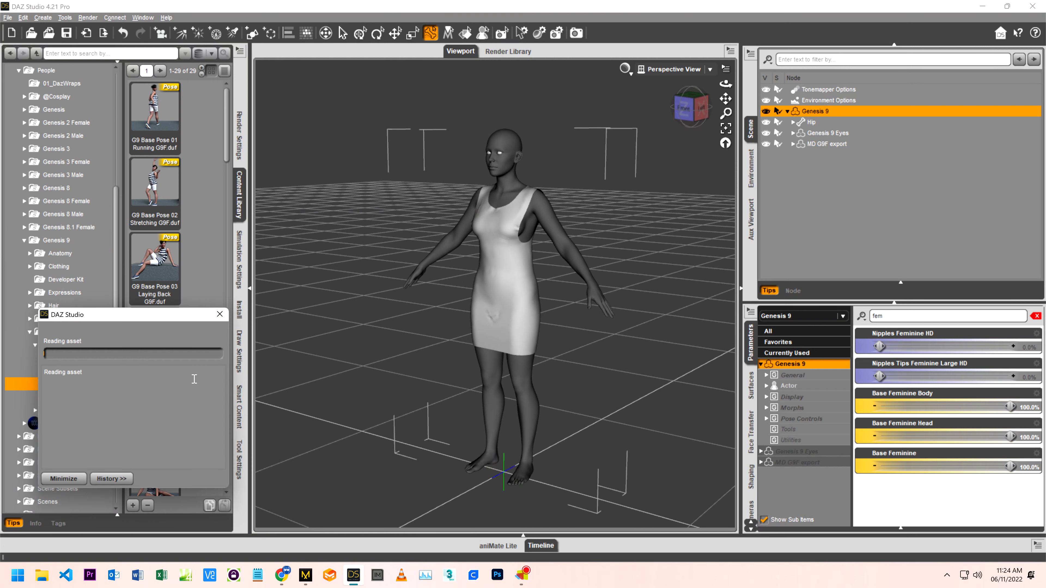
{"action": "left_click", "coordinate": [684, 124]}
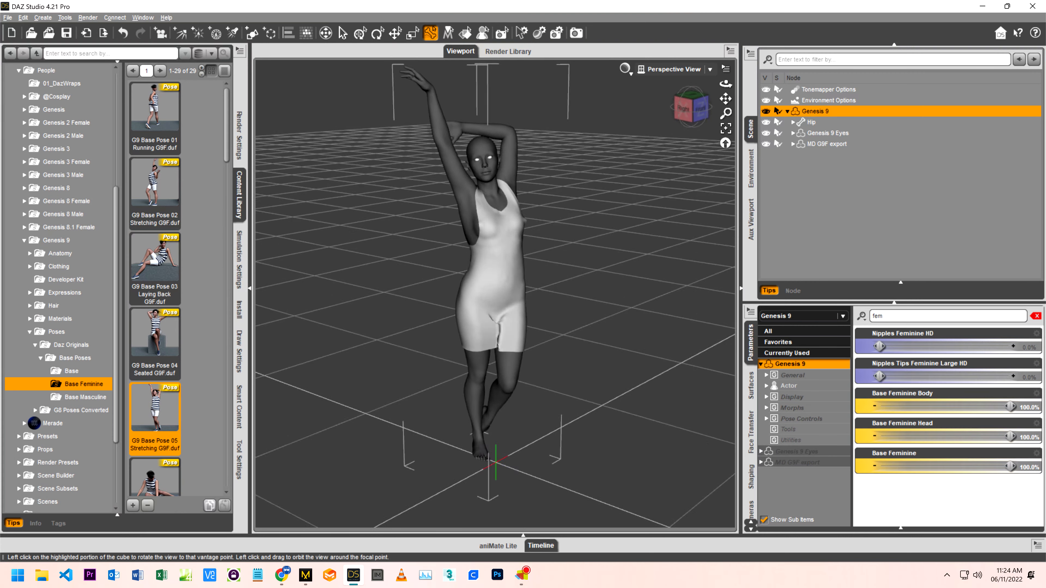
{"action": "left_click_drag", "start_coordinate": [687, 116], "coordinate": [700, 105]}
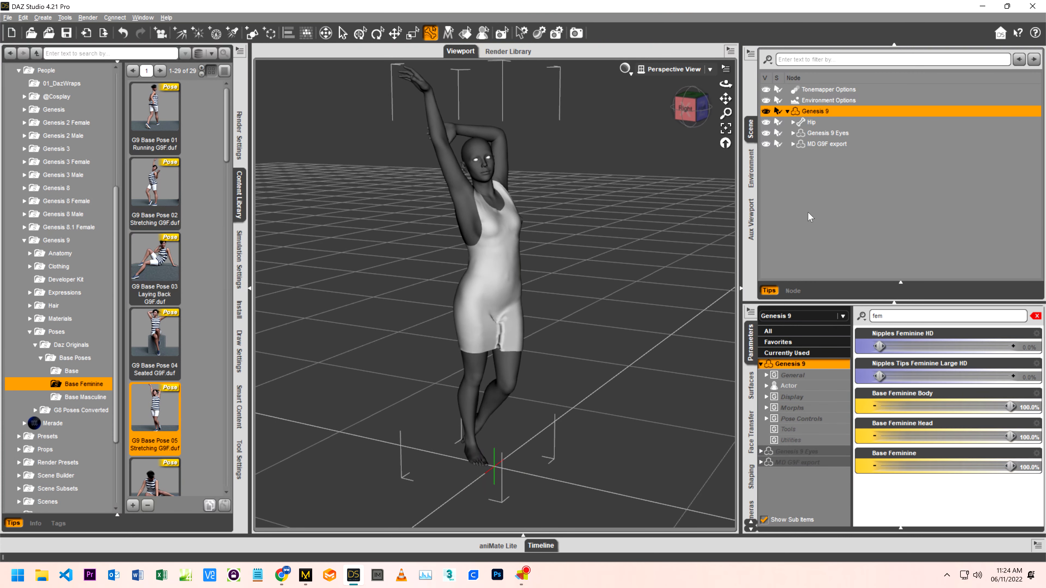
- Hide the rigged MD G9F export dress to check the body beneath, and delete the dress from the scene
{"action": "left_click", "coordinate": [808, 144]}
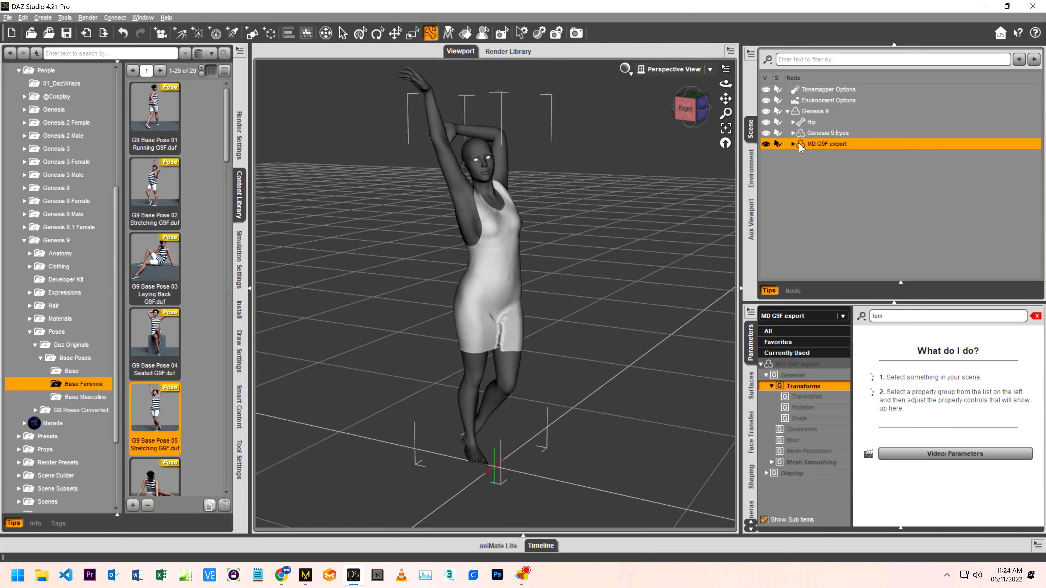
{"action": "left_click", "coordinate": [766, 143]}
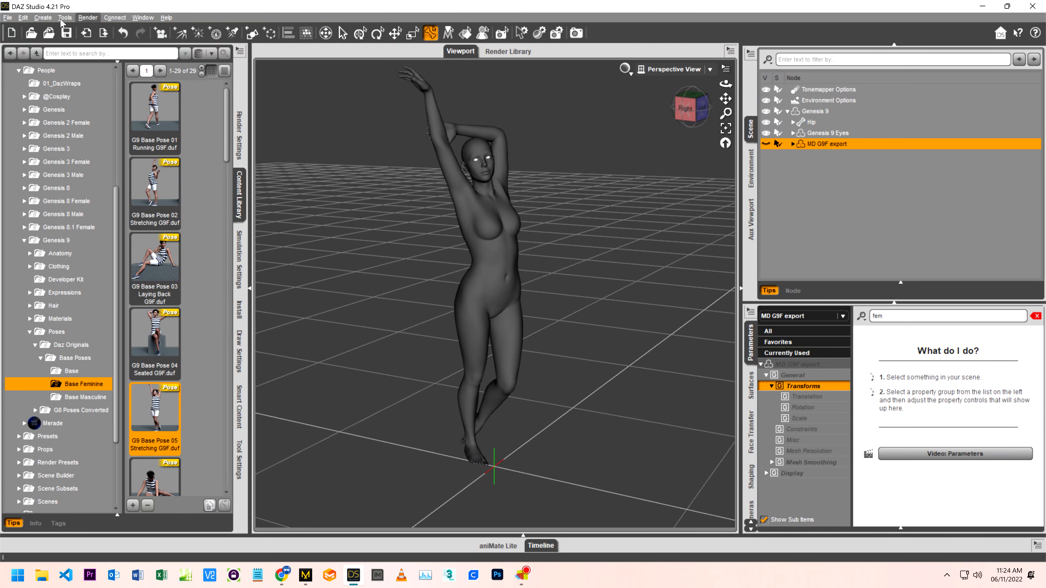
{"action": "left_click", "coordinate": [29, 17]}
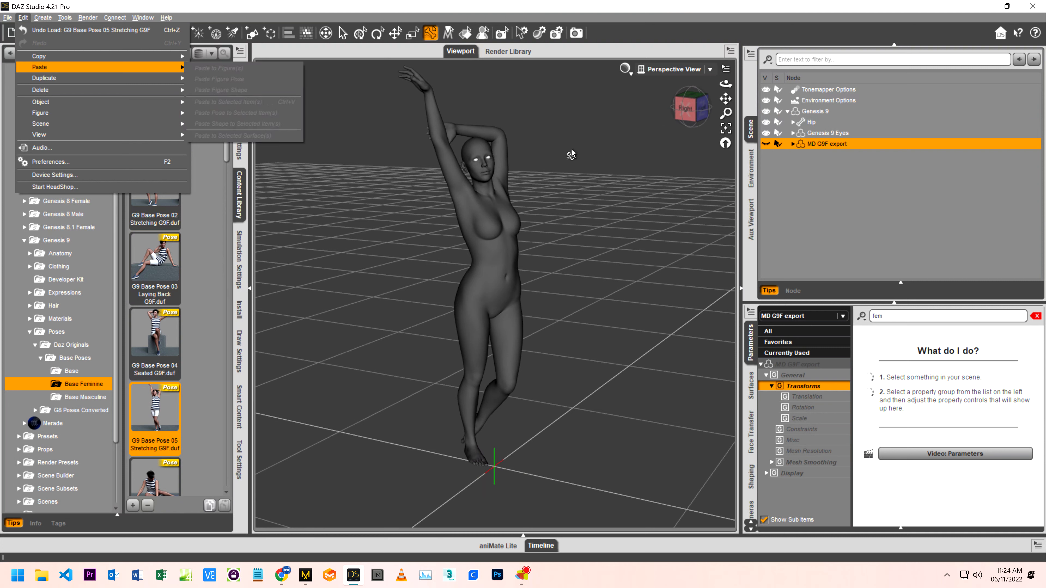
{"action": "left_click", "coordinate": [906, 168]}
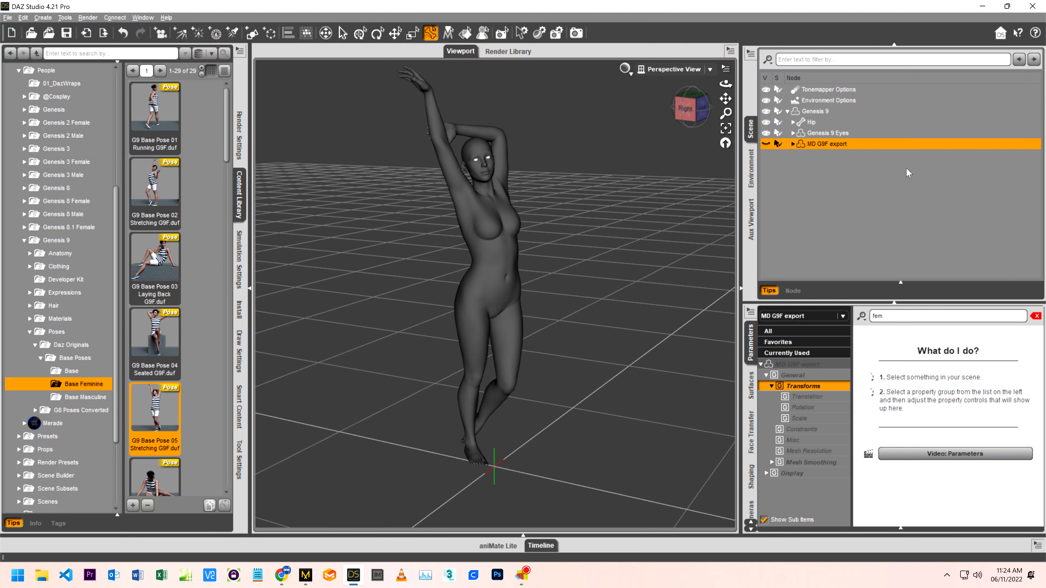
{"action": "left_click", "coordinate": [806, 144]}
{"action": "key", "text": "Delete"}
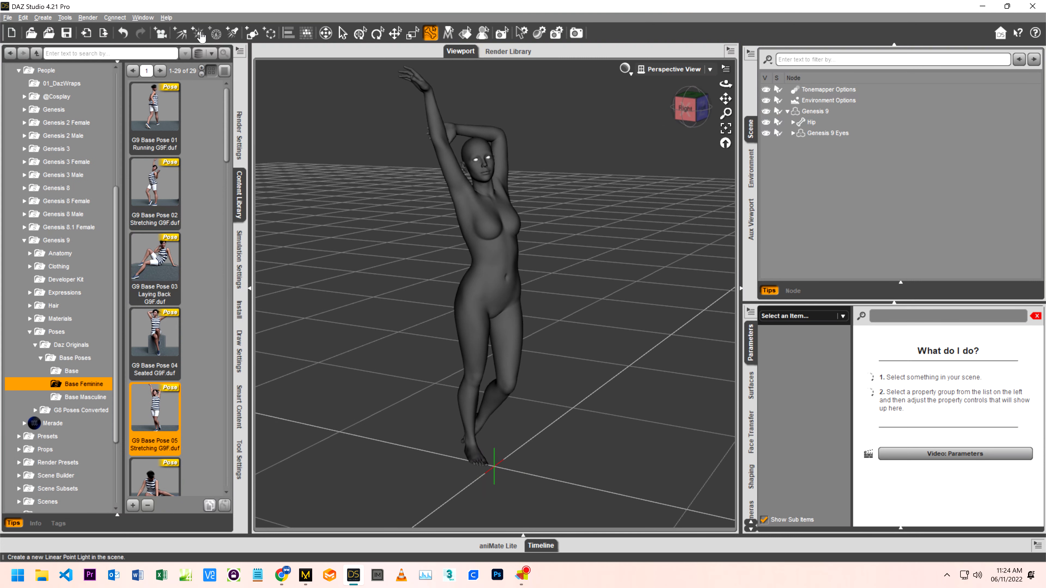
- Reimport MD G9F export.fbx onto the posed figure's scene with the default FBX options and delete the extra Obj_Avatar_Shape
{"action": "left_click", "coordinate": [23, 17]}
{"action": "mouse_move", "coordinate": [43, 60]}
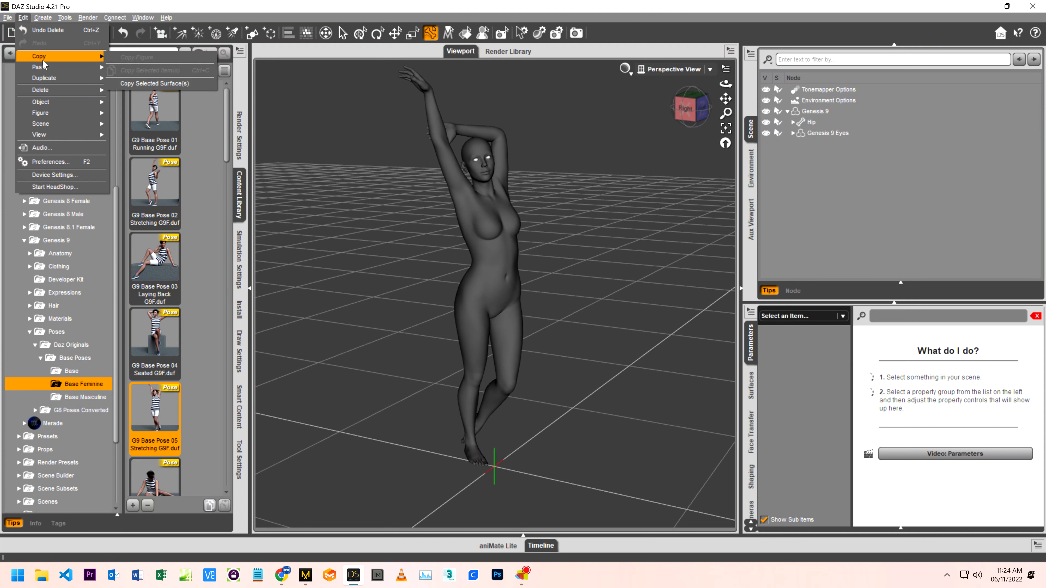
{"action": "mouse_move", "coordinate": [8, 18]}
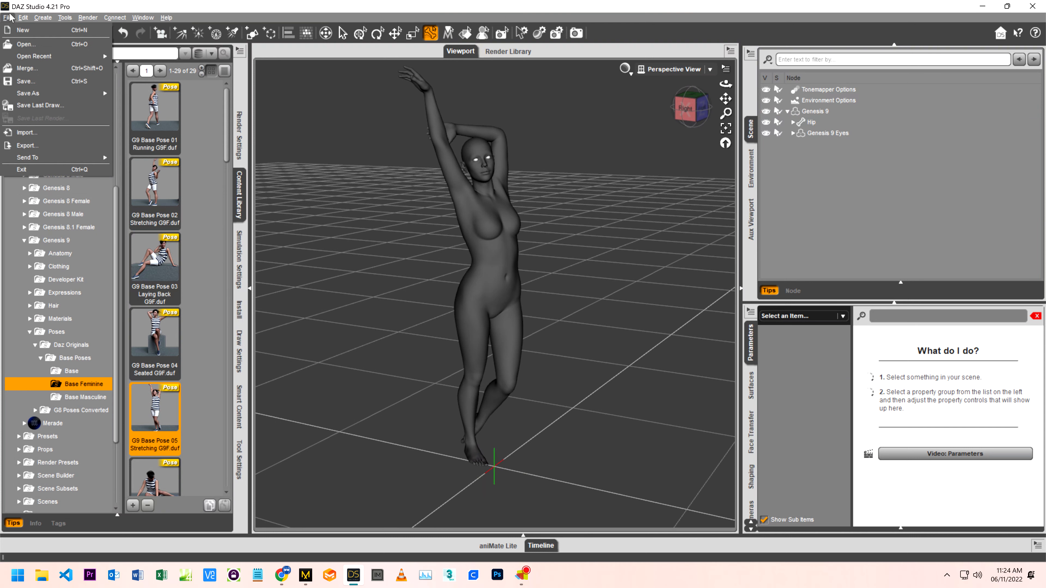
{"action": "left_click", "coordinate": [21, 132]}
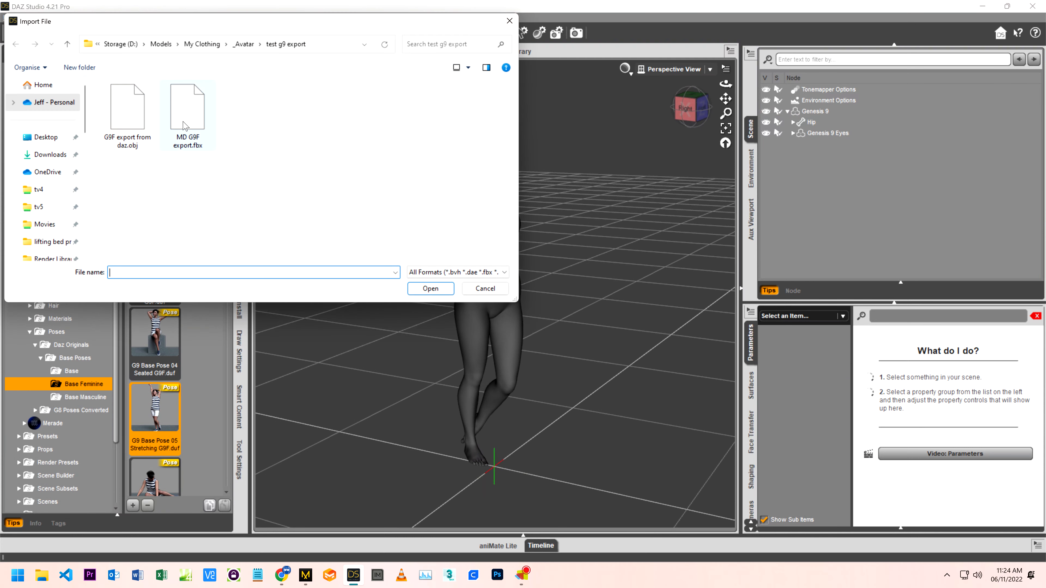
{"action": "double_click", "coordinate": [184, 125]}
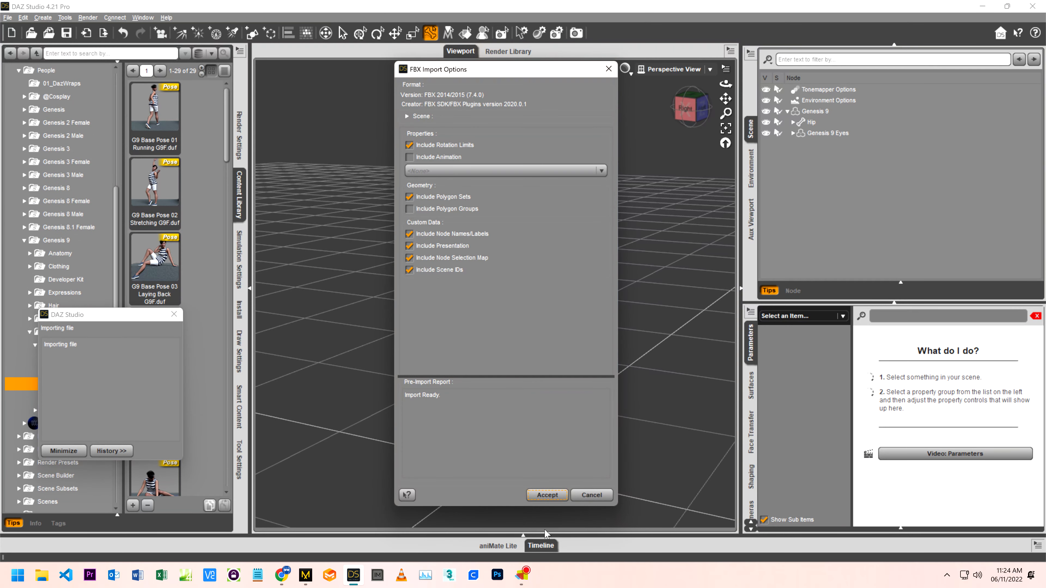
{"action": "left_click", "coordinate": [547, 495]}
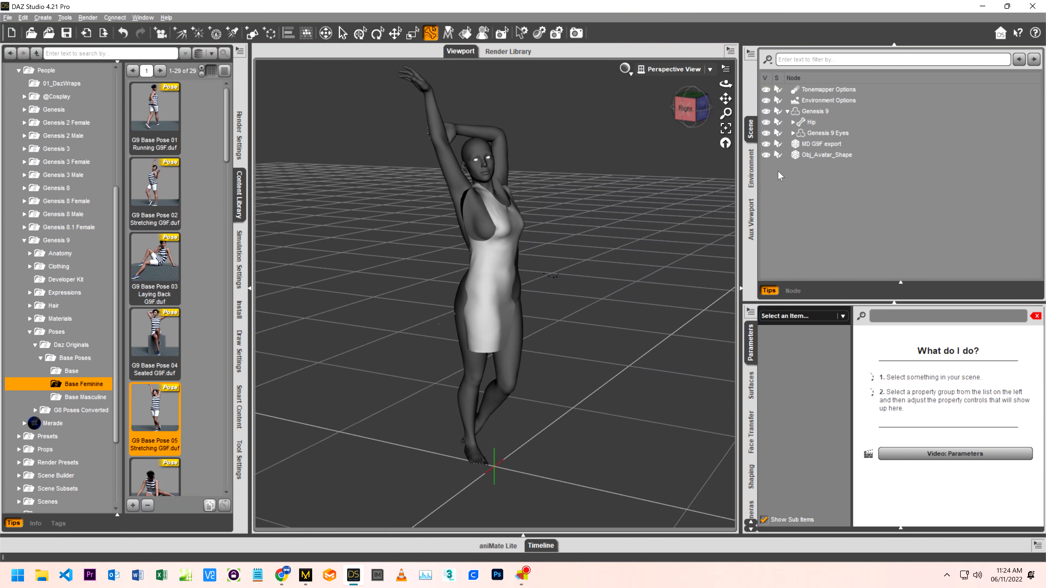
{"action": "left_click", "coordinate": [806, 156]}
{"action": "key", "text": "Delete"}
- Set up the Transfer Utility with Genesis 9 in its Current shape as the source and MD G9F export as the target
{"action": "left_click", "coordinate": [806, 144]}
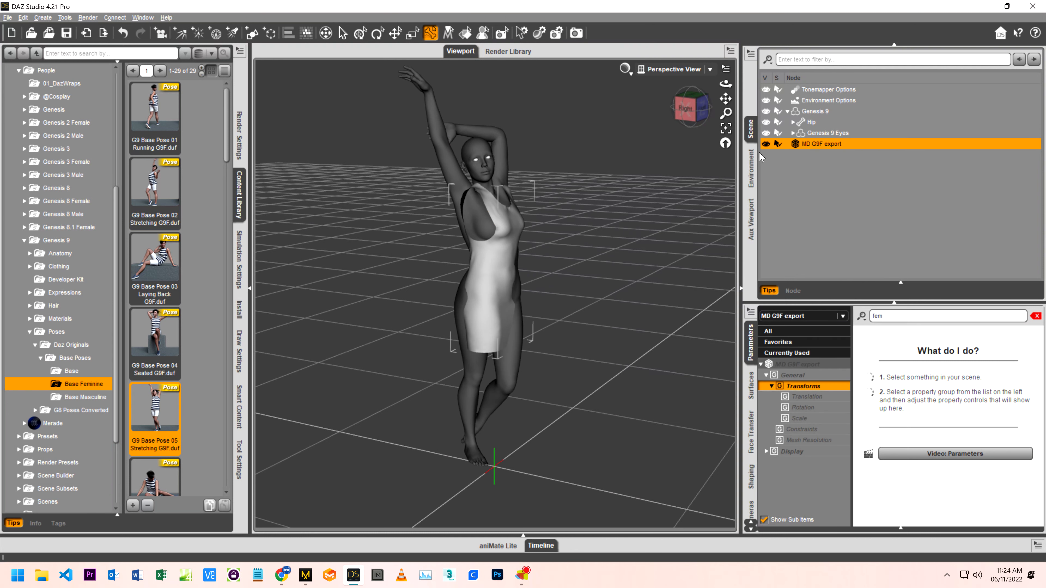
{"action": "left_click", "coordinate": [23, 18]}
{"action": "mouse_move", "coordinate": [64, 103]}
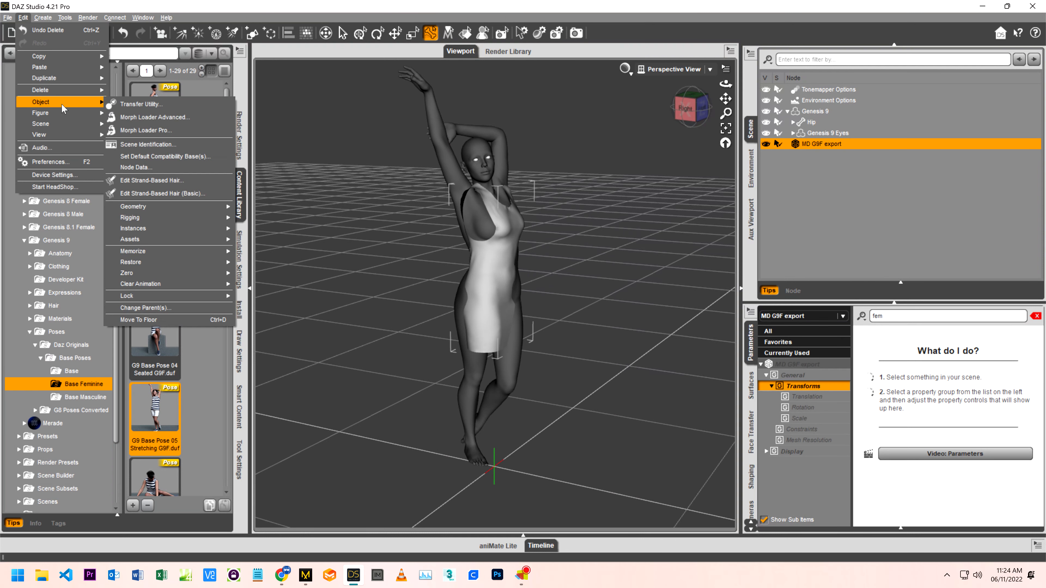
{"action": "left_click", "coordinate": [124, 104]}
{"action": "left_click", "coordinate": [397, 103]}
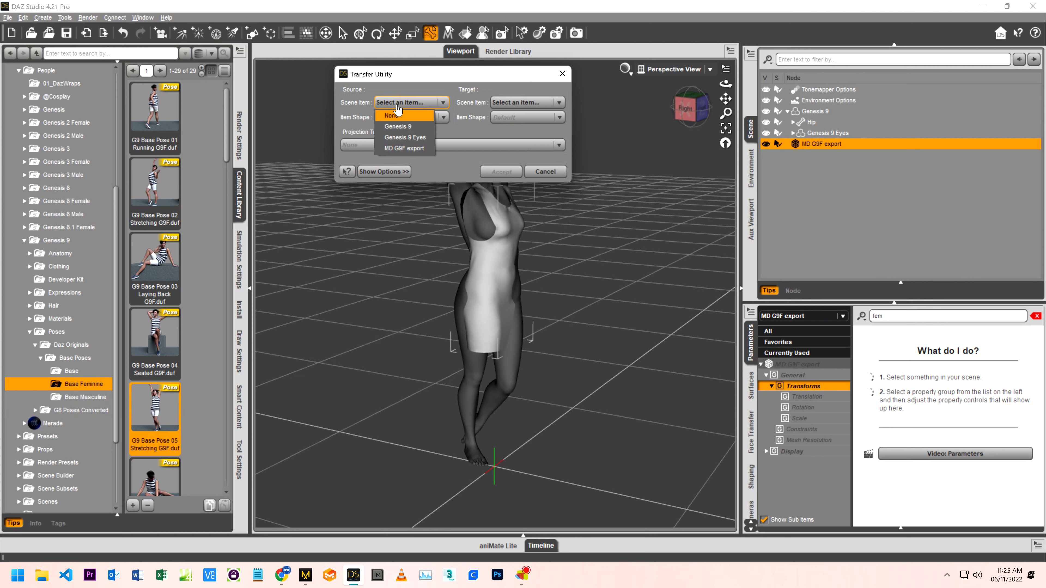
{"action": "left_click", "coordinate": [397, 126]}
{"action": "left_click", "coordinate": [497, 102]}
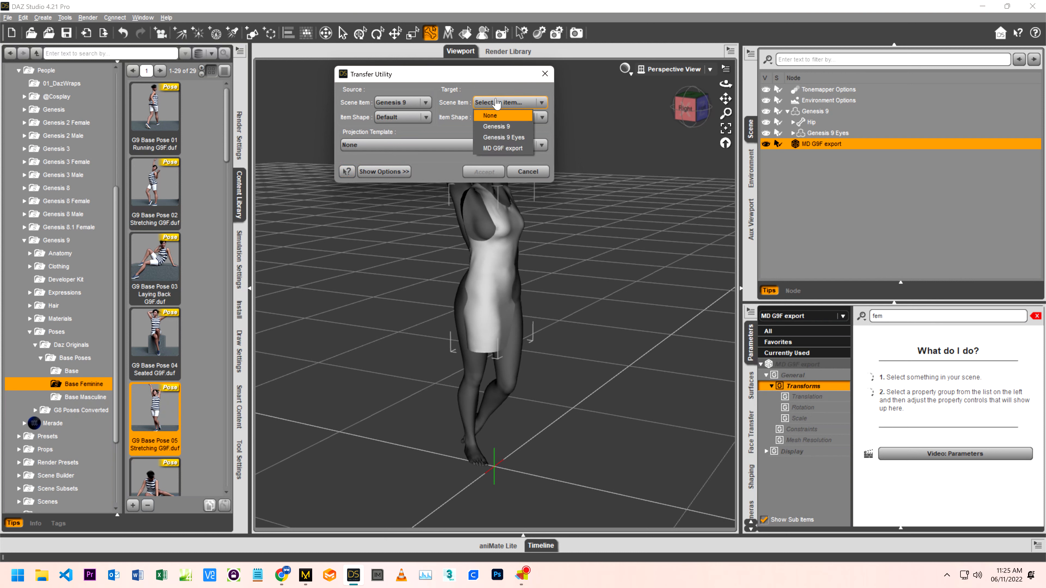
{"action": "left_click", "coordinate": [495, 147]}
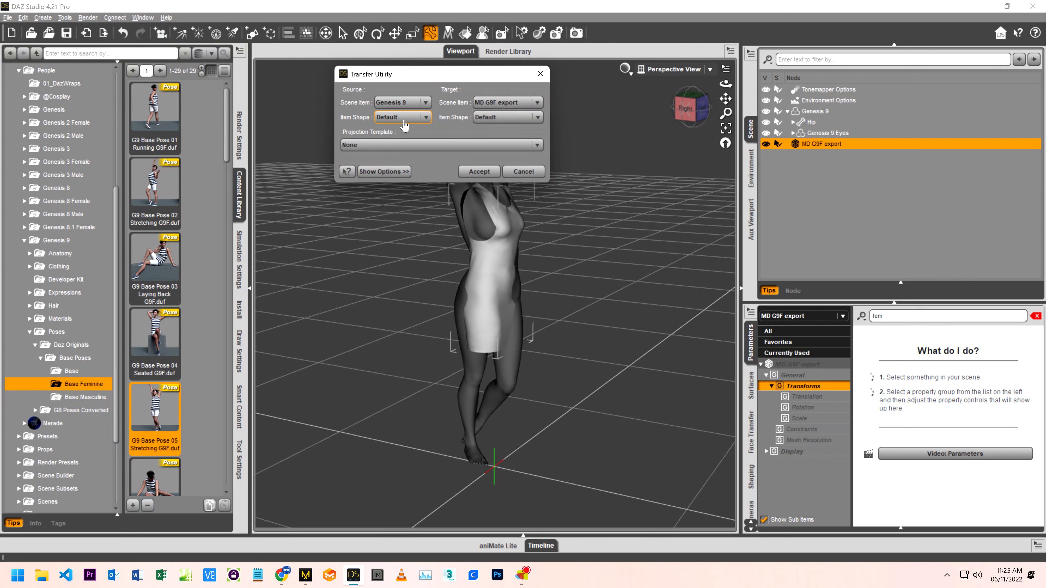
{"action": "left_click", "coordinate": [392, 119]}
{"action": "left_click", "coordinate": [391, 128]}
- Enable Reverse Source Shape From Target and a smoothing modifier, and try the transfer to the dress on the posed figure
{"action": "left_click", "coordinate": [383, 172]}
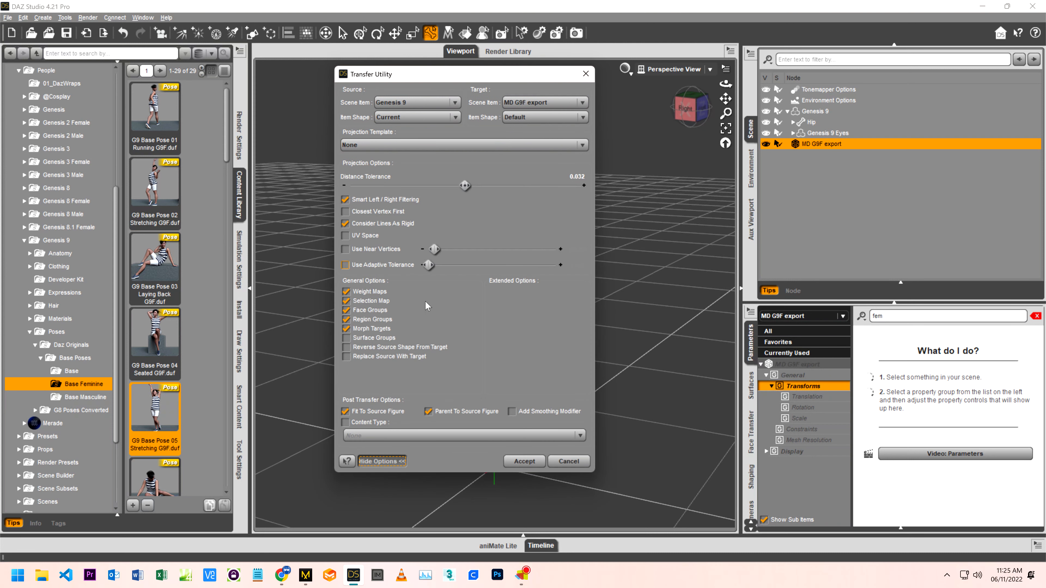
{"action": "left_click", "coordinate": [378, 349]}
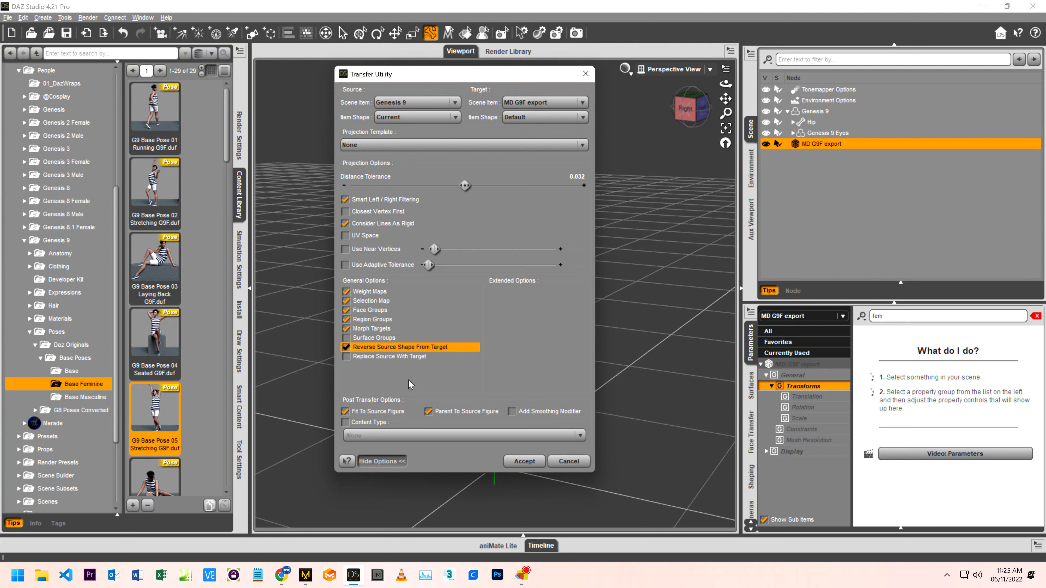
{"action": "left_click", "coordinate": [520, 461]}
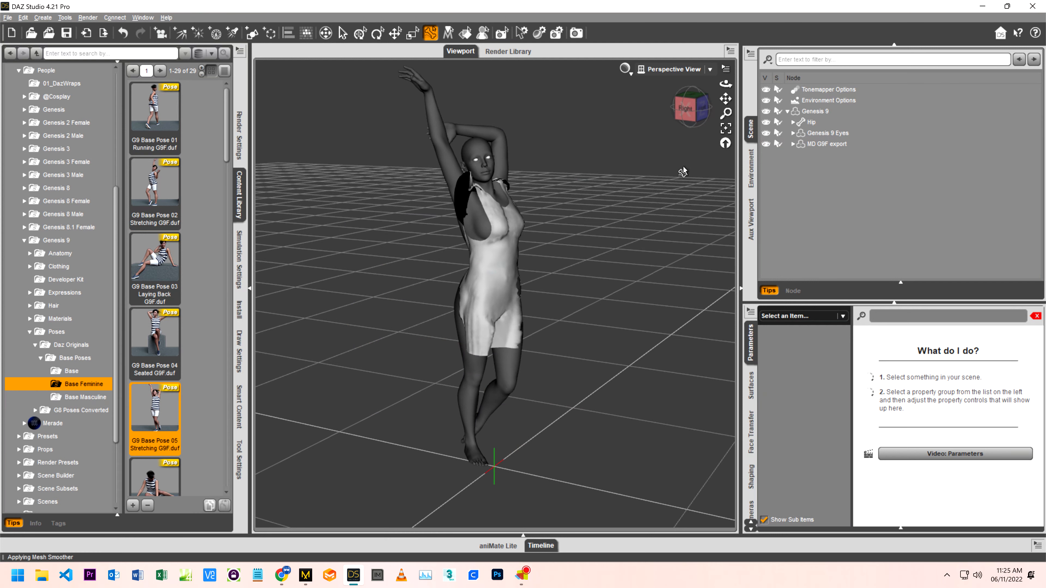
- Inspect the transferred dress on the posed figure and delete MD G9F export from the scene
{"action": "left_click", "coordinate": [699, 117]}
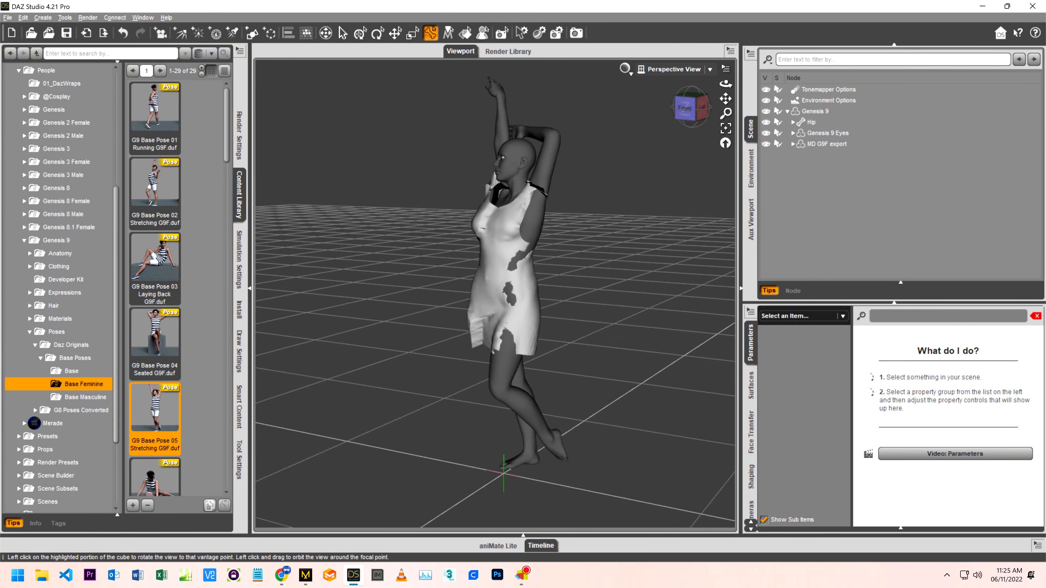
{"action": "left_click_drag", "start_coordinate": [678, 113], "coordinate": [700, 117]}
{"action": "left_click", "coordinate": [812, 143]}
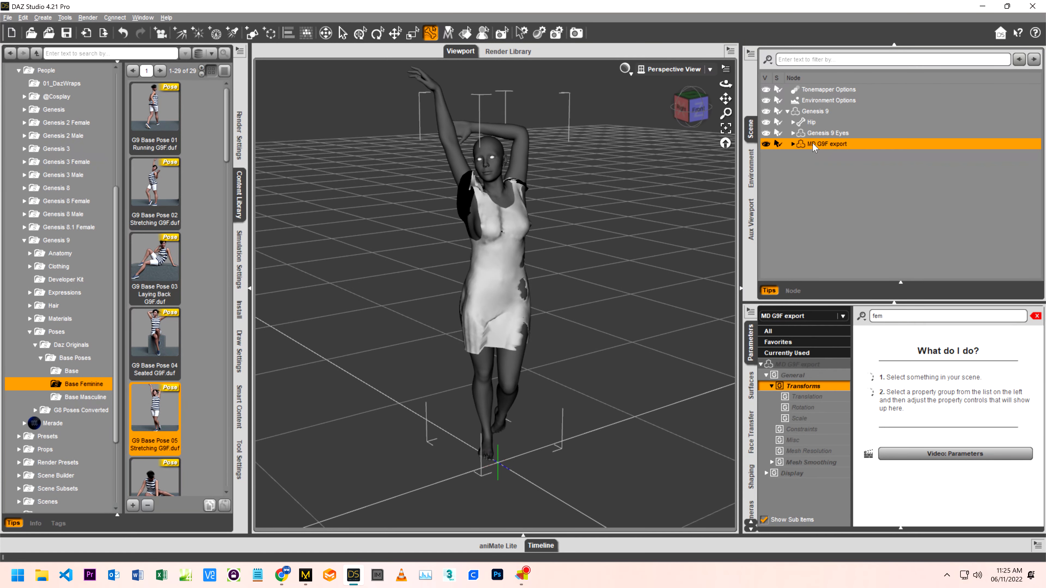
{"action": "key", "text": "Delete"}
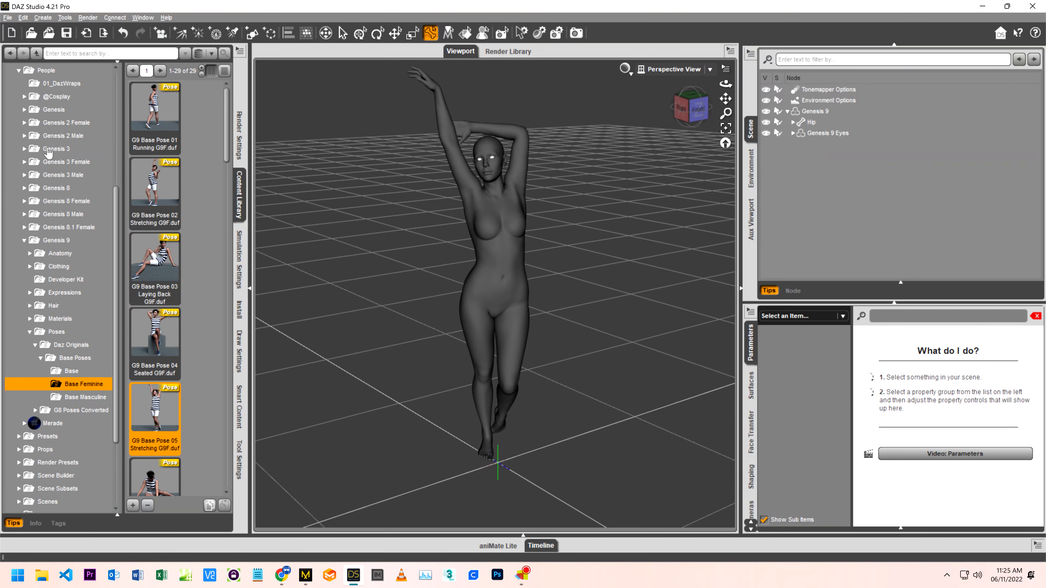
{"action": "left_click", "coordinate": [23, 17]}
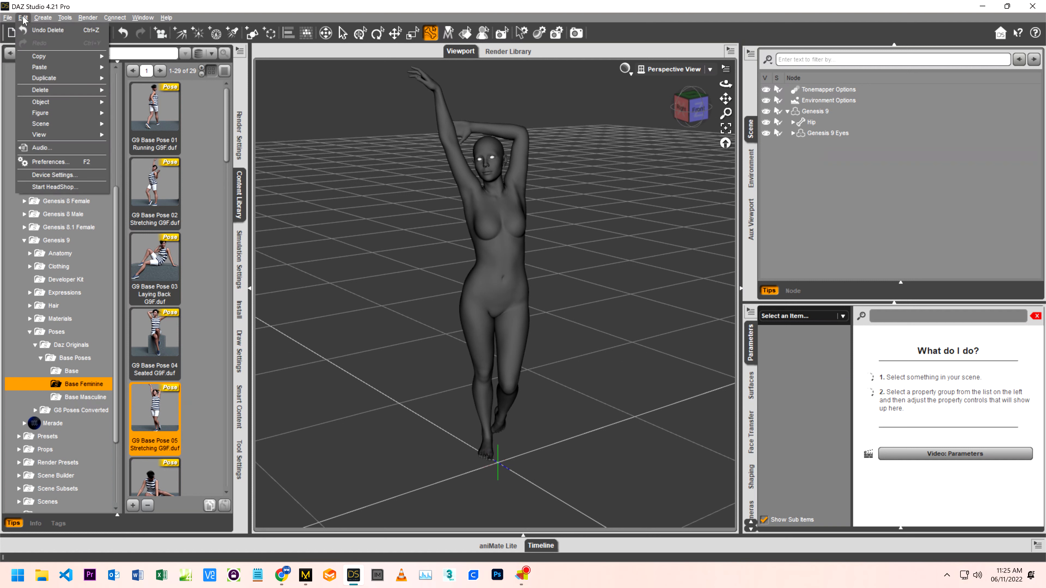
{"action": "mouse_move", "coordinate": [45, 102]}
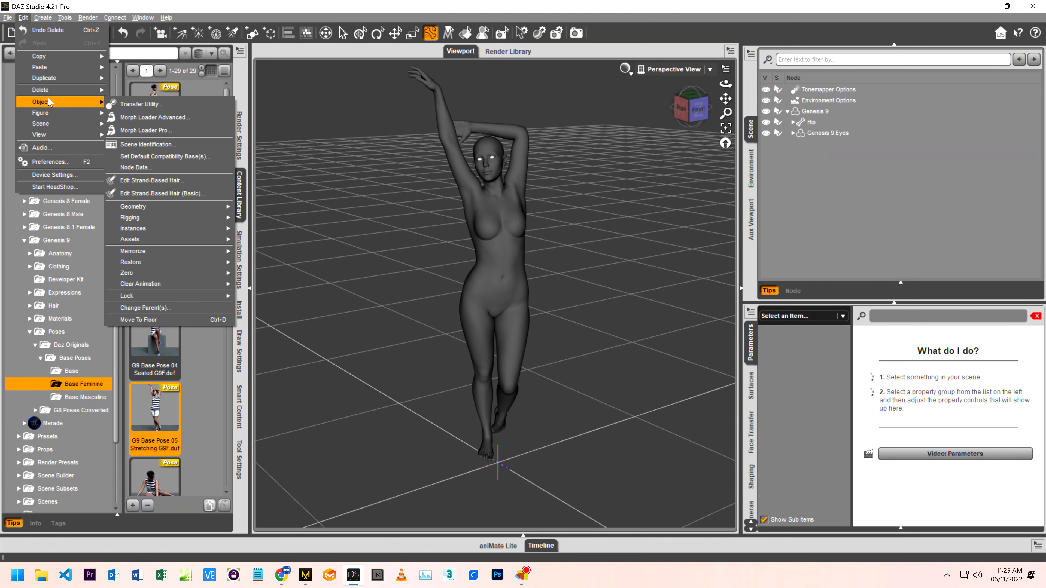
{"action": "left_click", "coordinate": [138, 106]}
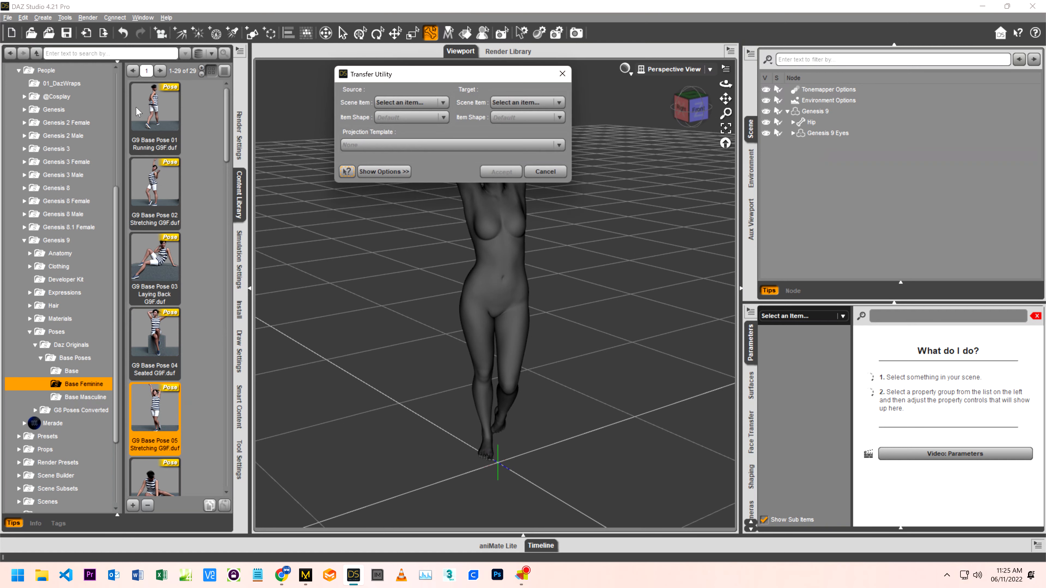
{"action": "left_click", "coordinate": [536, 168]}
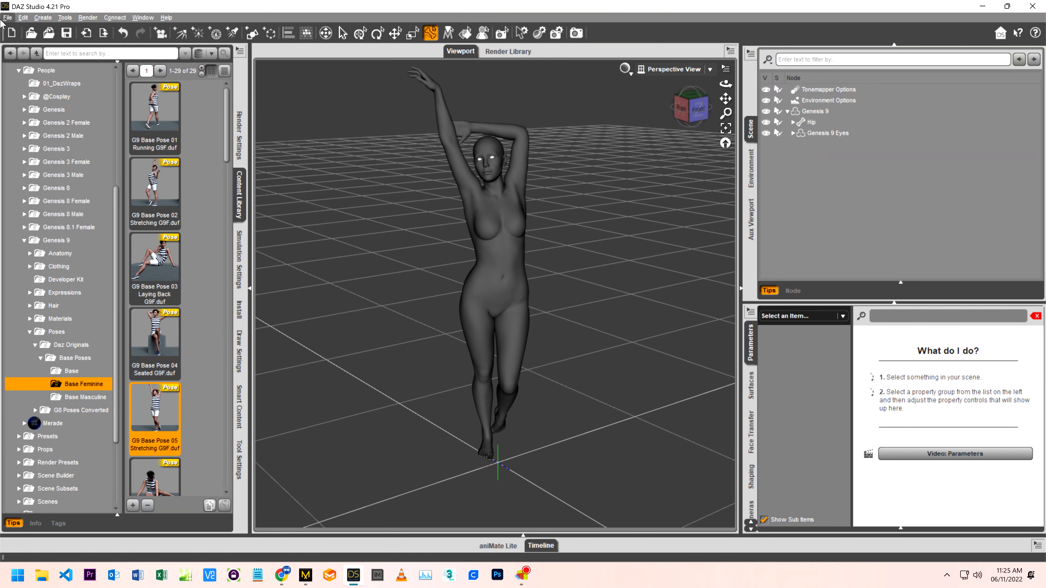
- Reimport MD G9F export.fbx with the default FBX options and delete the extra Obj_Avatar_Shape
{"action": "left_click", "coordinate": [22, 18]}
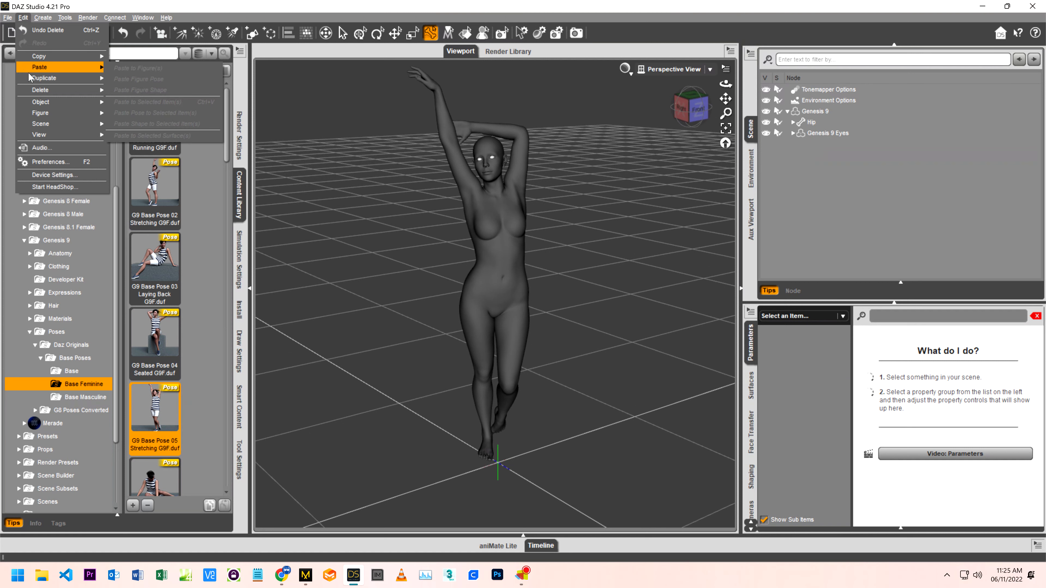
{"action": "mouse_move", "coordinate": [45, 102]}
{"action": "mouse_move", "coordinate": [5, 15]}
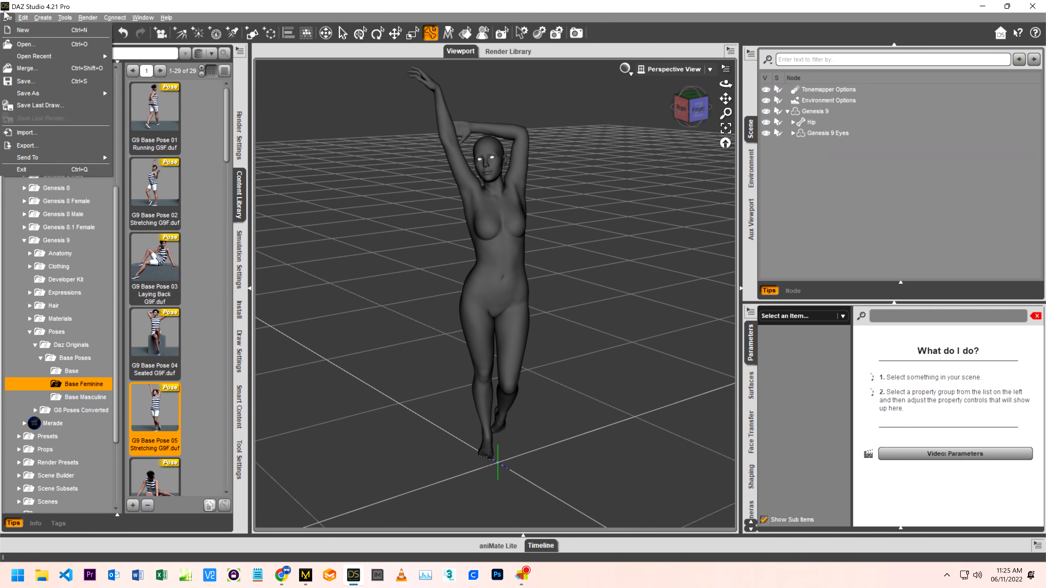
{"action": "left_click", "coordinate": [26, 132]}
{"action": "double_click", "coordinate": [197, 118]}
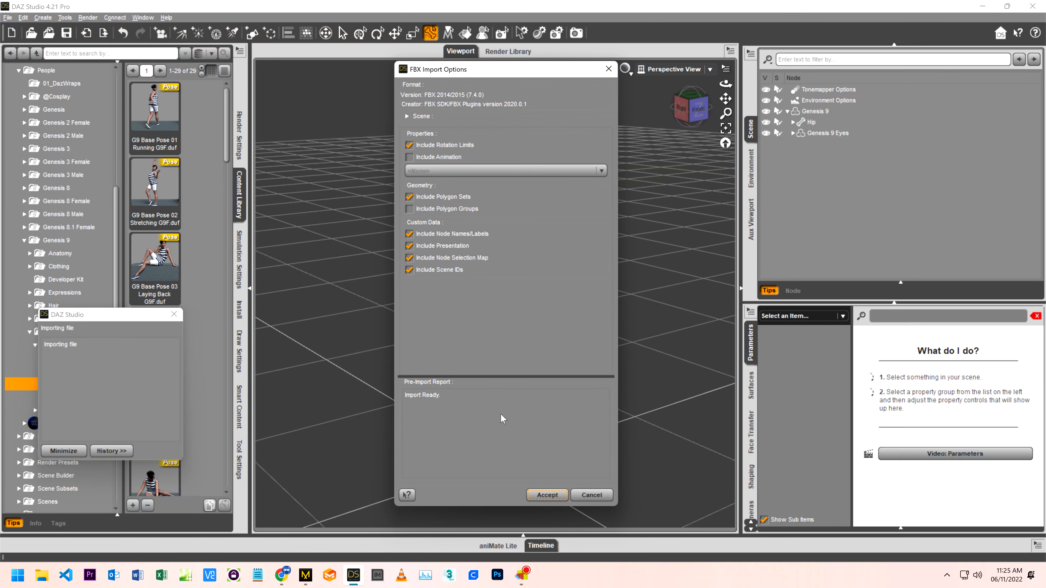
{"action": "left_click", "coordinate": [545, 496]}
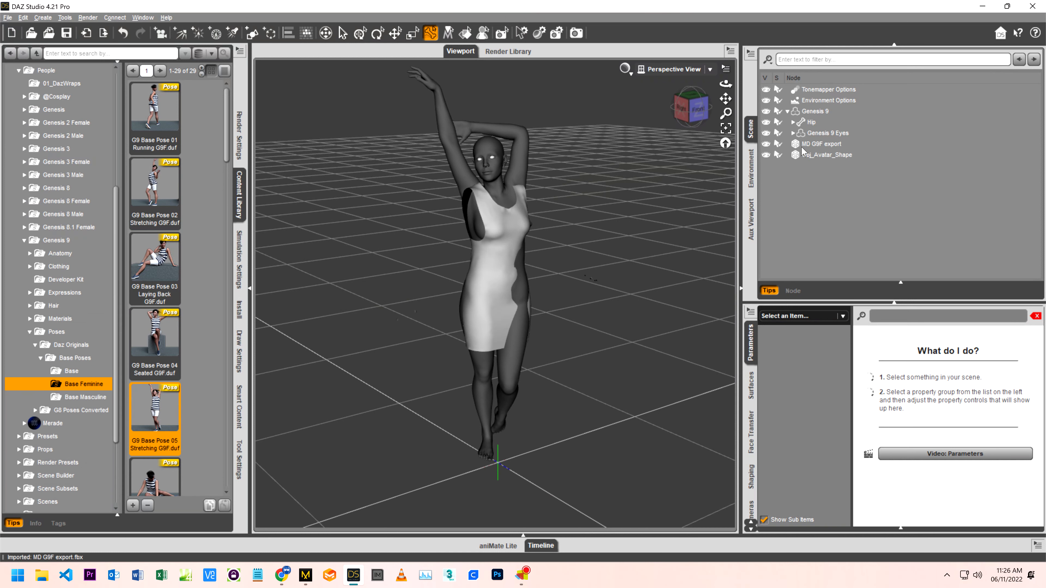
{"action": "left_click", "coordinate": [809, 156]}
{"action": "key", "text": "Delete"}
- Open the Transfer Utility with Genesis 9 as the source item and MD G9F export as the target item
{"action": "left_click", "coordinate": [26, 18]}
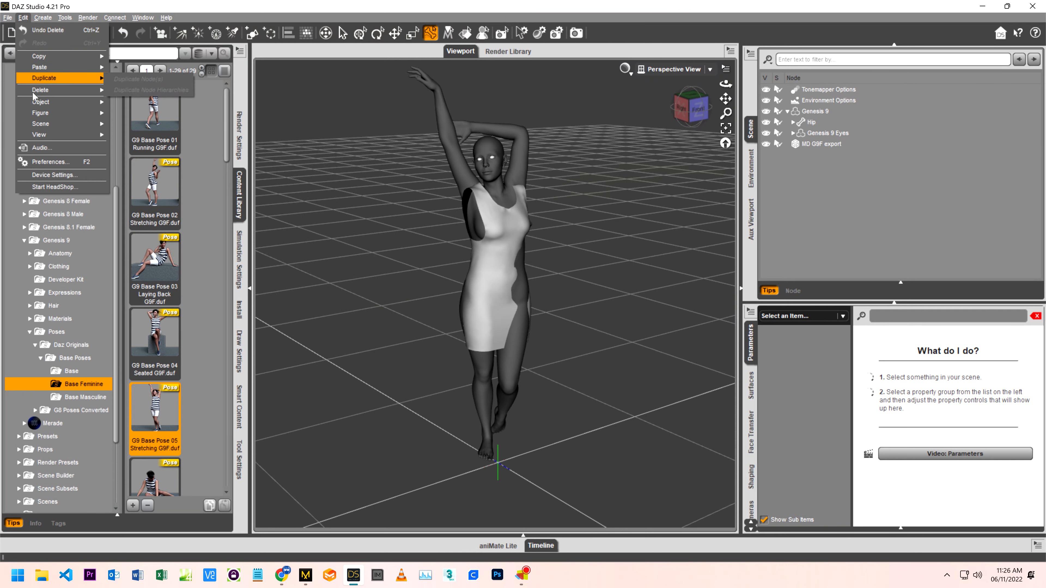
{"action": "mouse_move", "coordinate": [60, 112]}
{"action": "left_click", "coordinate": [131, 115]}
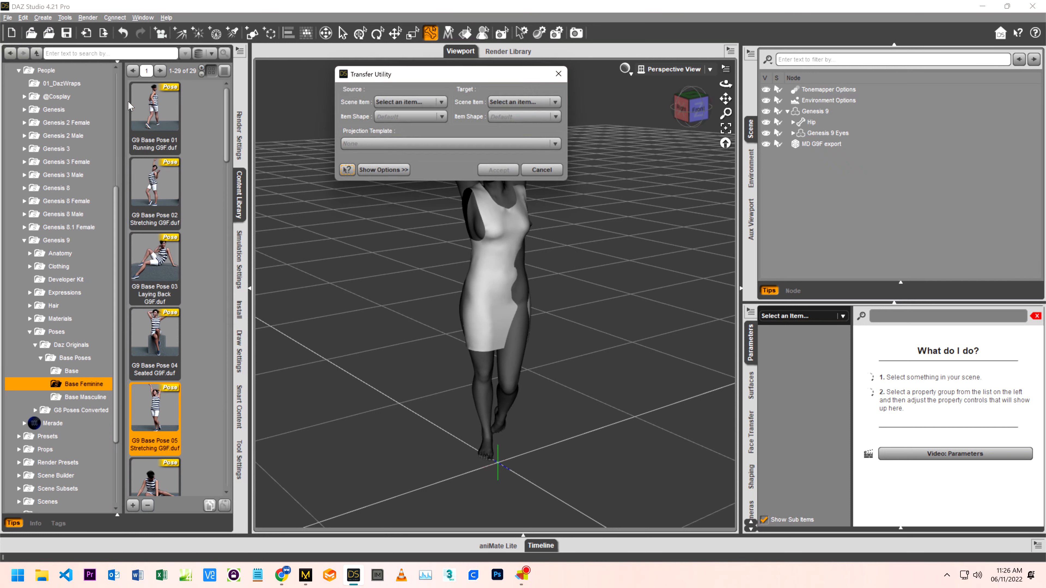
{"action": "left_click", "coordinate": [408, 103]}
{"action": "left_click", "coordinate": [398, 126]}
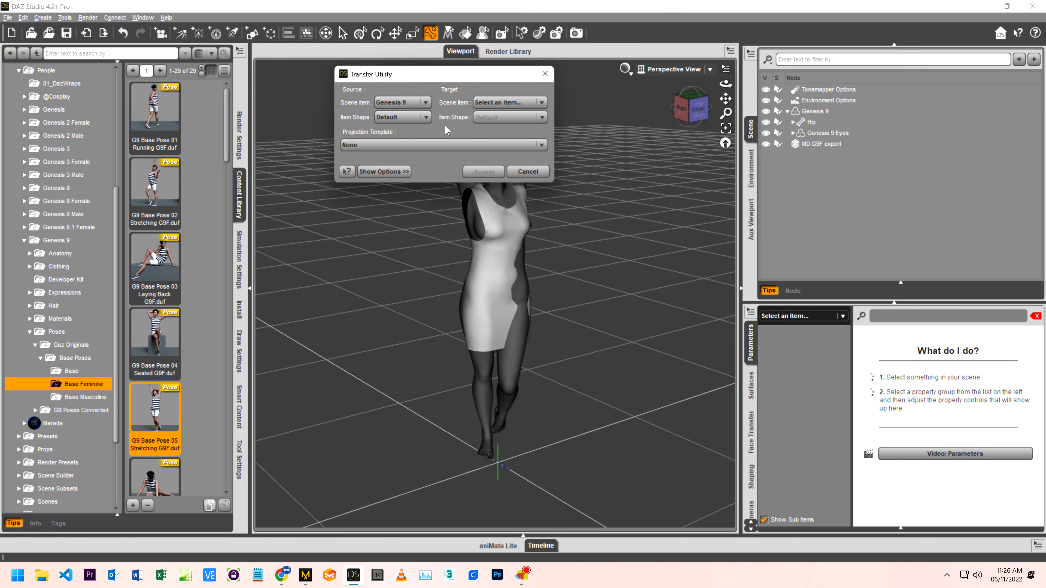
{"action": "left_click", "coordinate": [488, 107]}
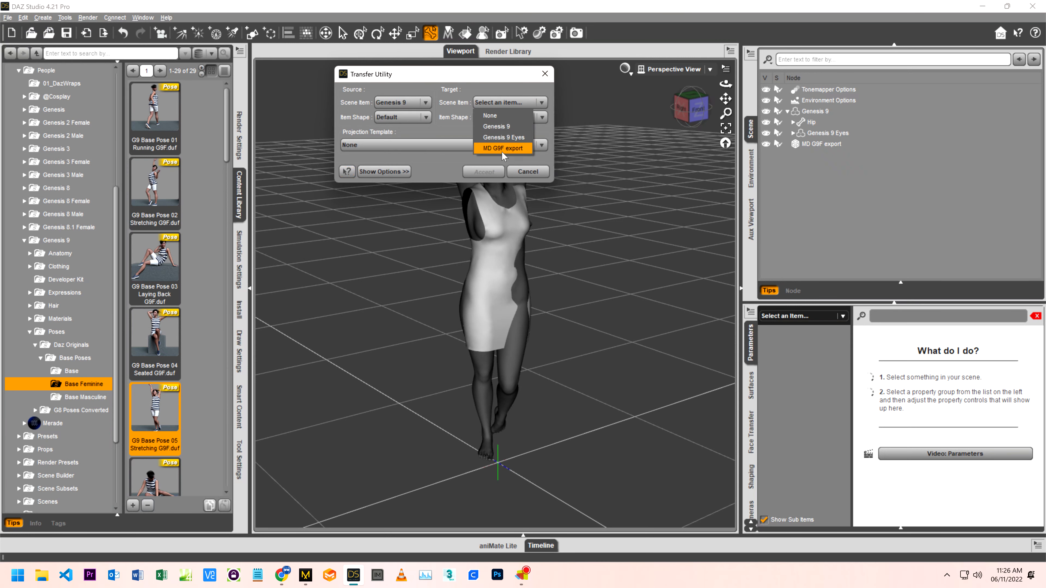
{"action": "left_click", "coordinate": [501, 150]}
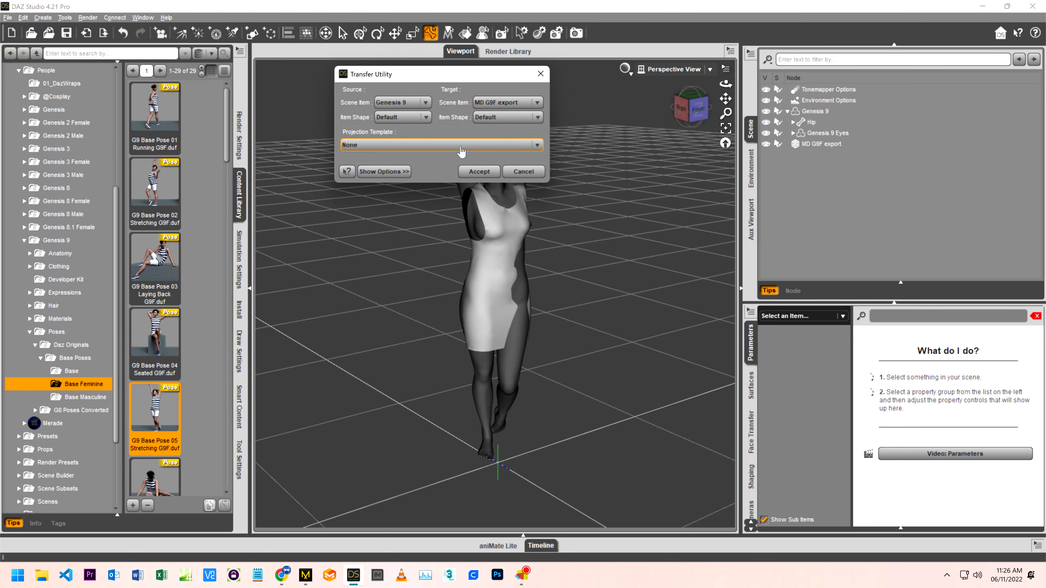
- Set the source item shape to Morph and choose the Base Feminine Body morph
{"action": "left_click", "coordinate": [396, 119]}
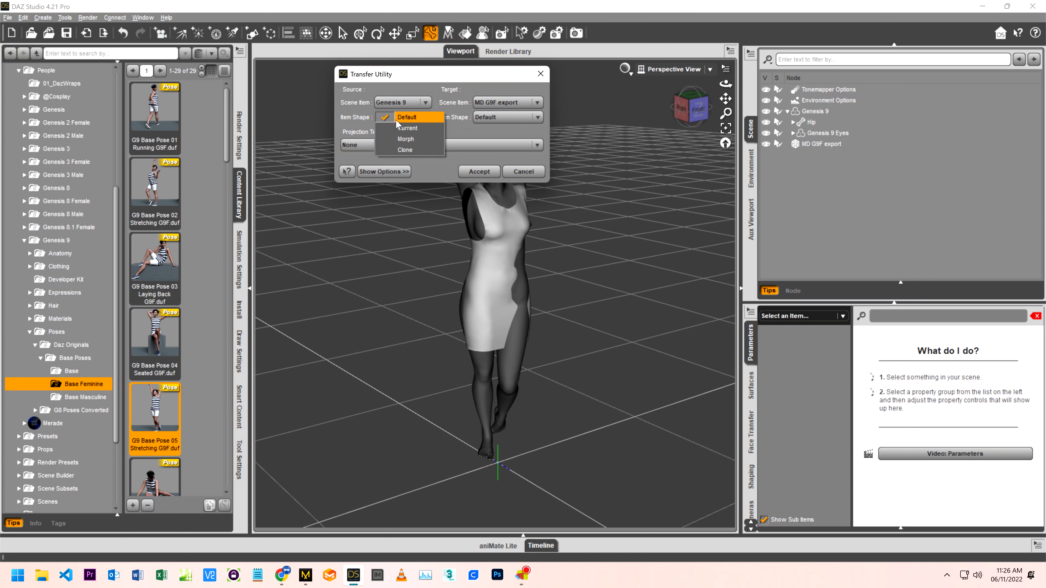
{"action": "left_click", "coordinate": [403, 144]}
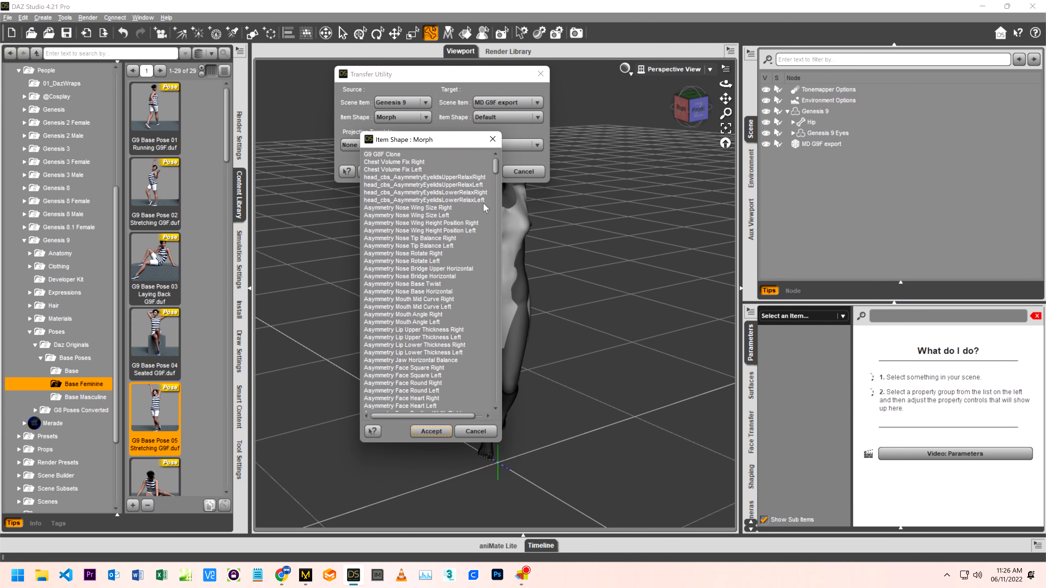
{"action": "left_click_drag", "start_coordinate": [496, 169], "coordinate": [494, 347]}
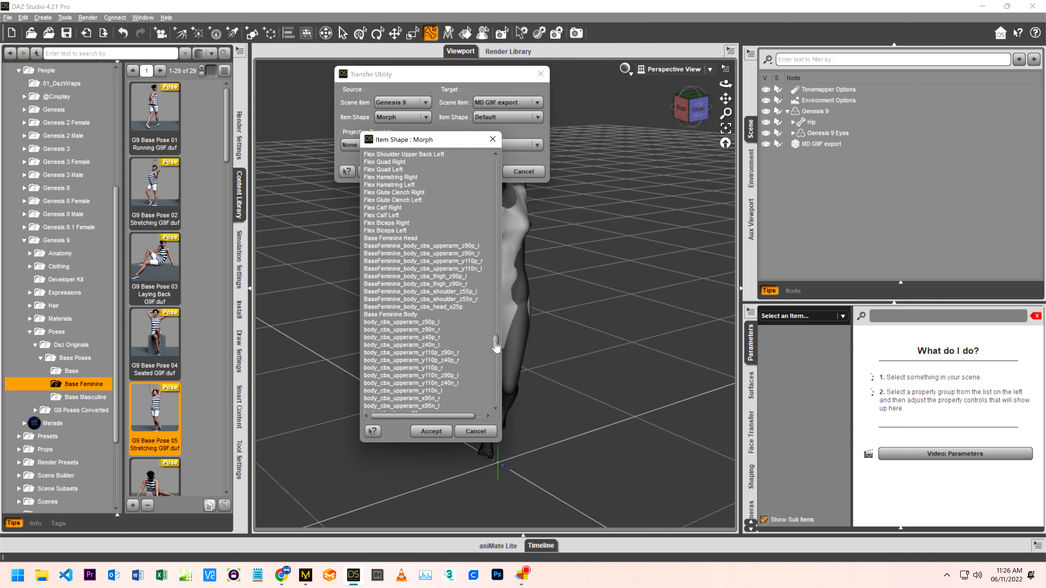
{"action": "left_click", "coordinate": [398, 315]}
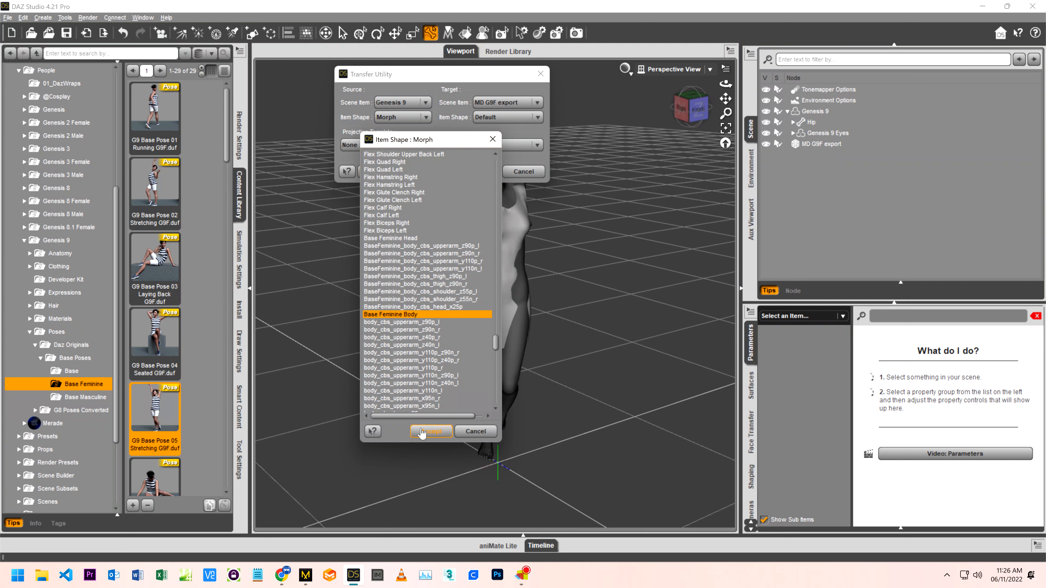
{"action": "left_click", "coordinate": [431, 431]}
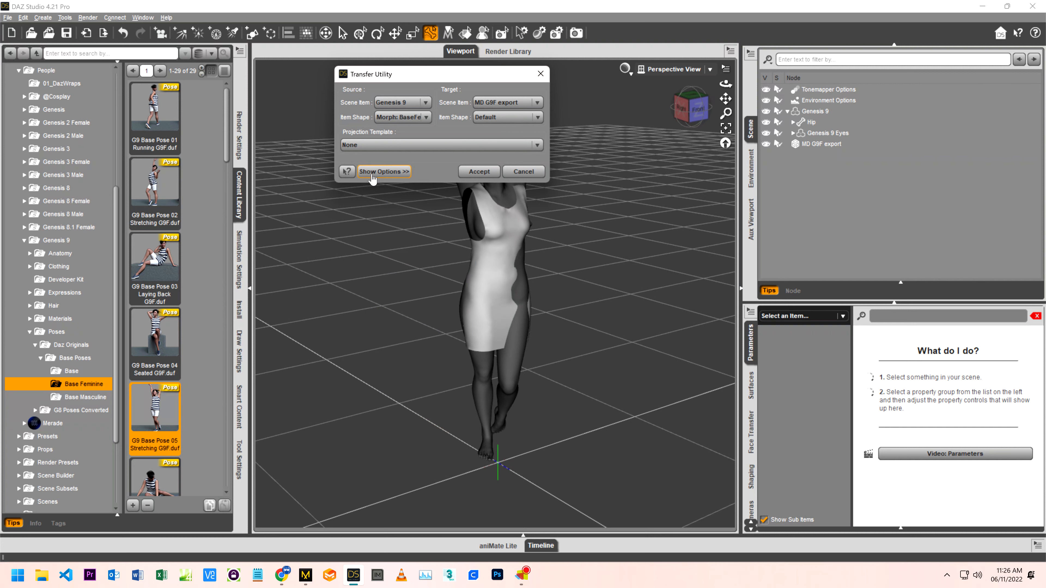
- Run the transfer with Reverse Source Shape From Target and Add Smoothing Modifier enabled, and inspect the dress on the posed figure
{"action": "left_click", "coordinate": [382, 171]}
{"action": "left_click", "coordinate": [347, 348]}
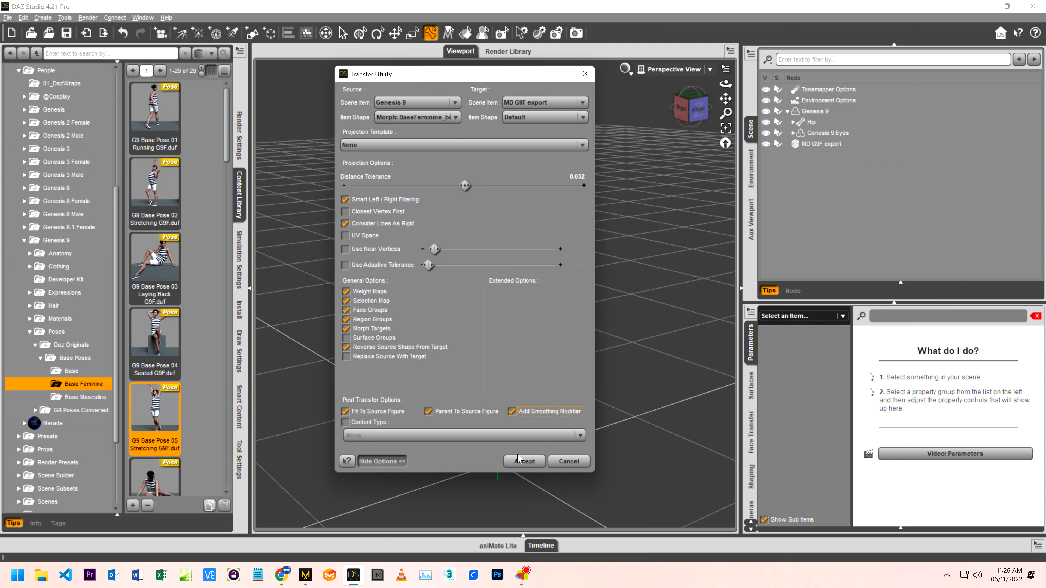
{"action": "left_click", "coordinate": [523, 461]}
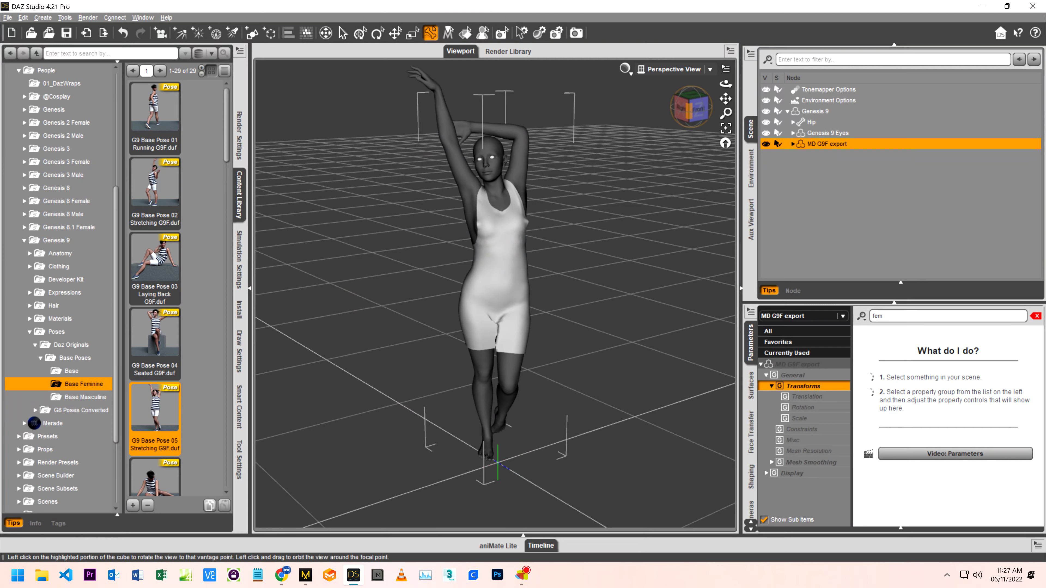
{"action": "mouse_move", "coordinate": [693, 117]}
{"action": "left_mouse_down"}
{"action": "mouse_move", "coordinate": [607, 110]}
{"action": "mouse_move", "coordinate": [694, 115]}
{"action": "left_mouse_up"}
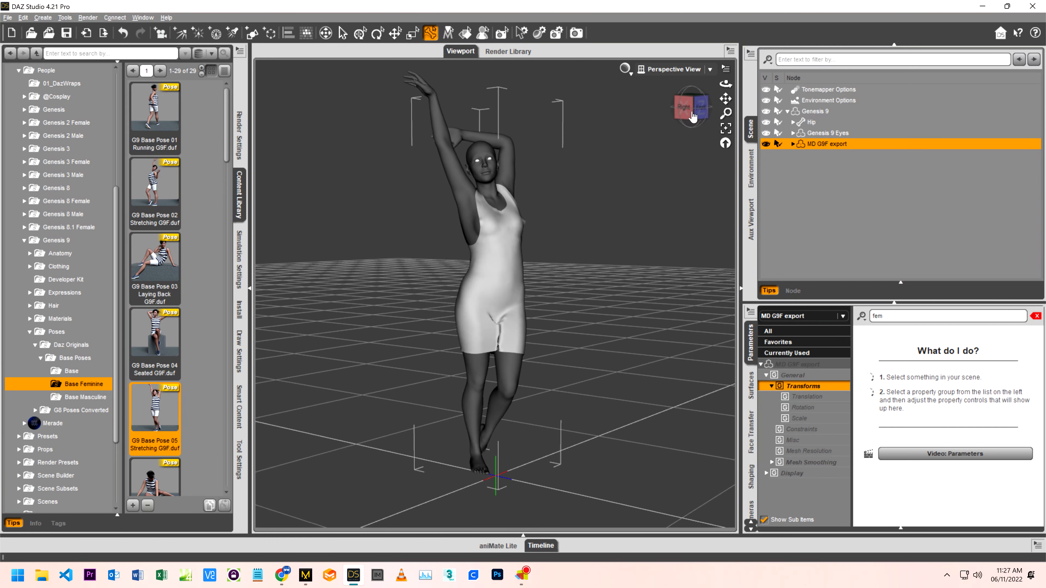
{"action": "left_click", "coordinate": [23, 18]}
{"action": "mouse_move", "coordinate": [49, 102]}
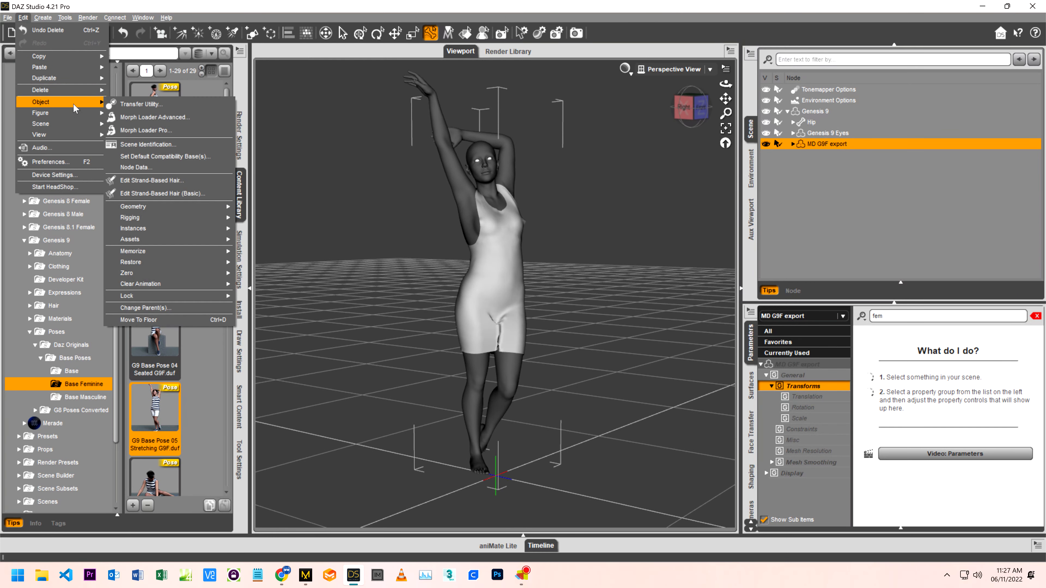
{"action": "left_click", "coordinate": [124, 102]}
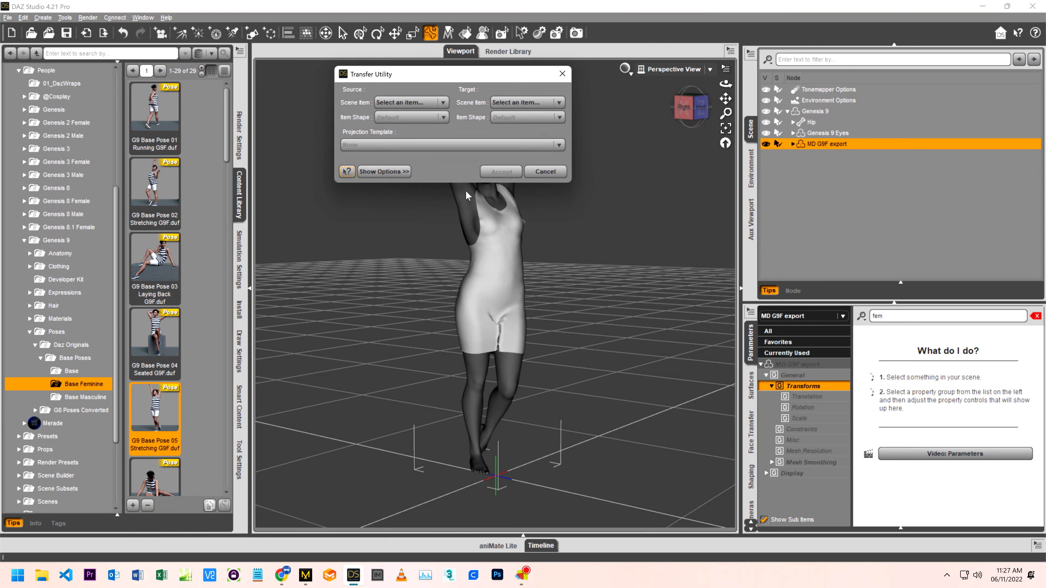
{"action": "left_click", "coordinate": [545, 173]}
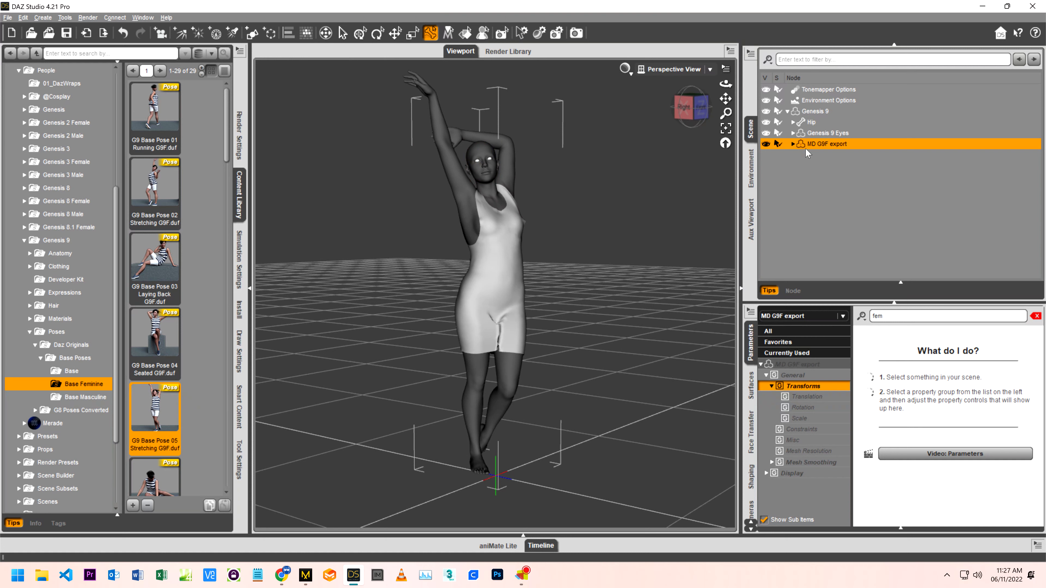
- Add a dForce Dynamic Surface modifier to the MD G9F export dress
{"action": "mouse_move", "coordinate": [685, 115]}
{"action": "left_mouse_down"}
{"action": "mouse_move", "coordinate": [624, 131]}
{"action": "mouse_move", "coordinate": [688, 131]}
{"action": "left_mouse_up"}
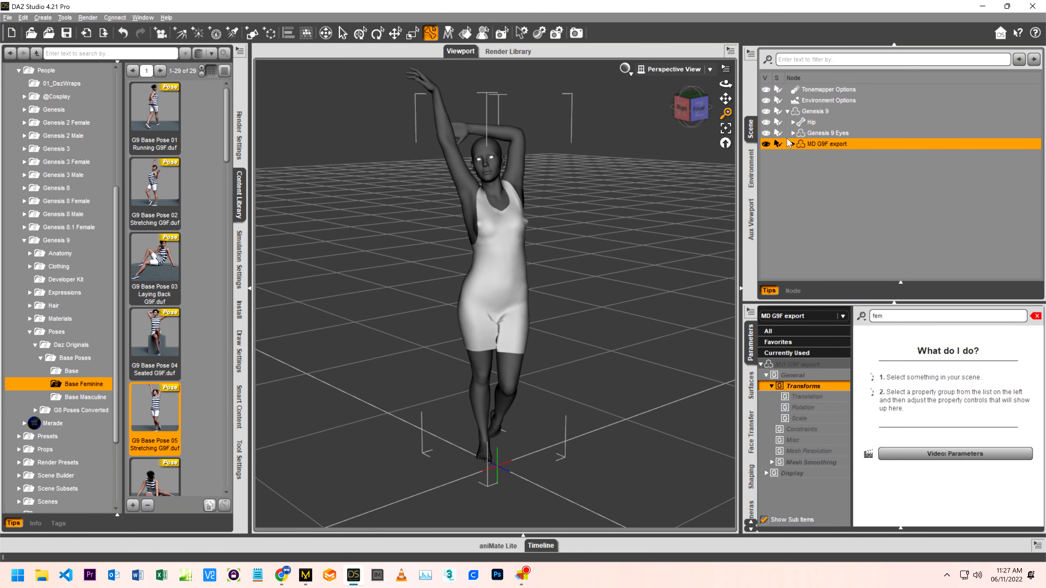
{"action": "left_click", "coordinate": [752, 387]}
{"action": "left_click", "coordinate": [24, 18]}
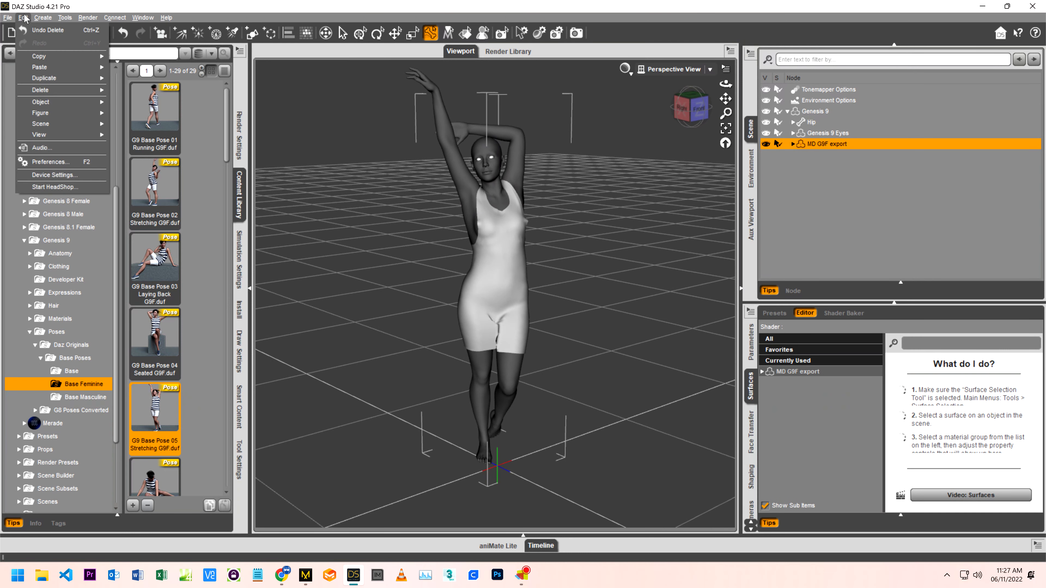
{"action": "mouse_move", "coordinate": [61, 102]}
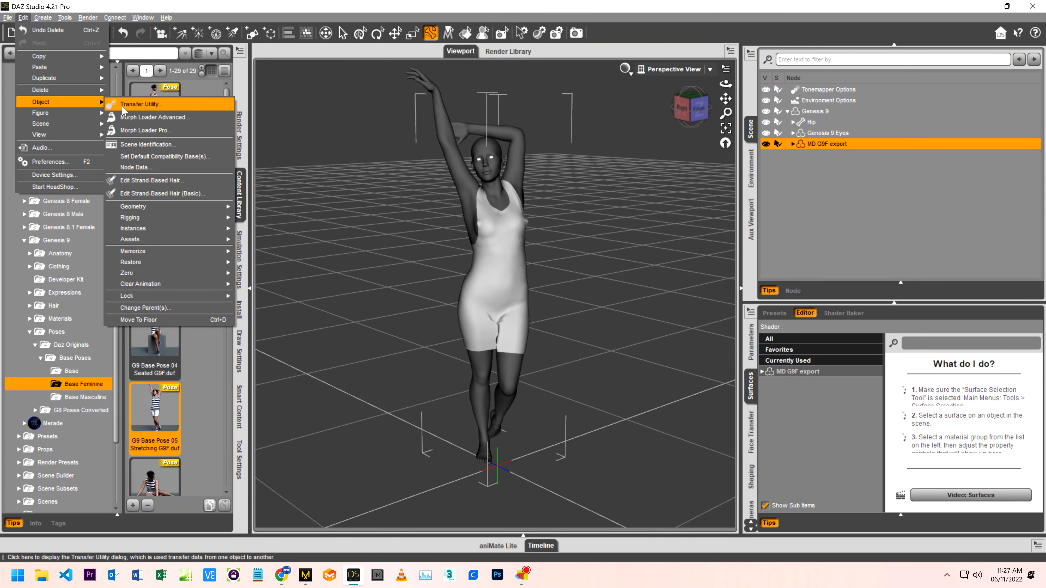
{"action": "mouse_move", "coordinate": [190, 213]}
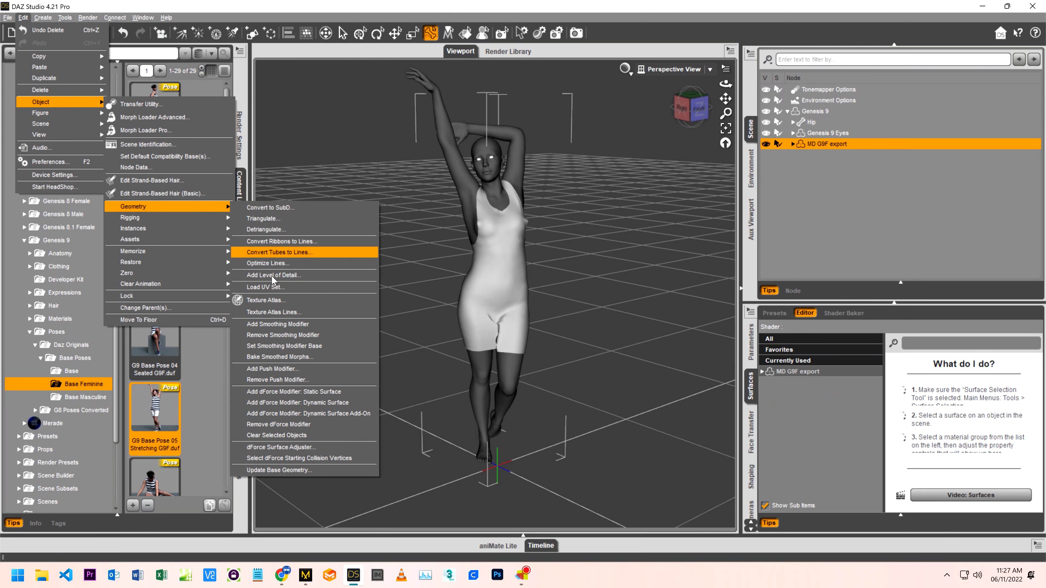
{"action": "left_click", "coordinate": [302, 404]}
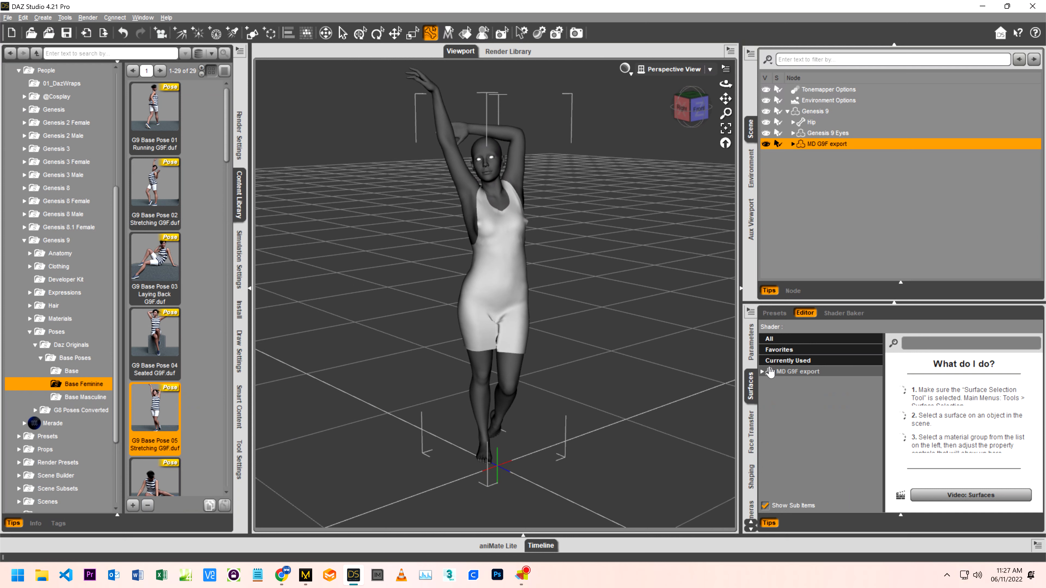
- Set the MD G9F export surface's Stretch Stiffness to 0.55 and its Bend Stiffness to 0.05
{"action": "left_click", "coordinate": [771, 373]}
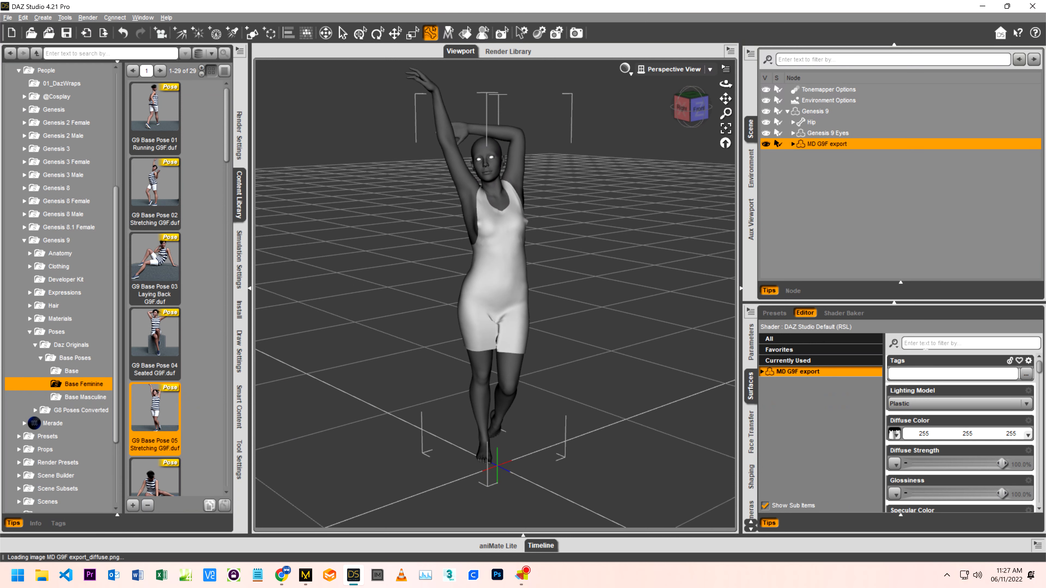
{"action": "left_click", "coordinate": [925, 346]}
{"action": "type", "text": "st"}
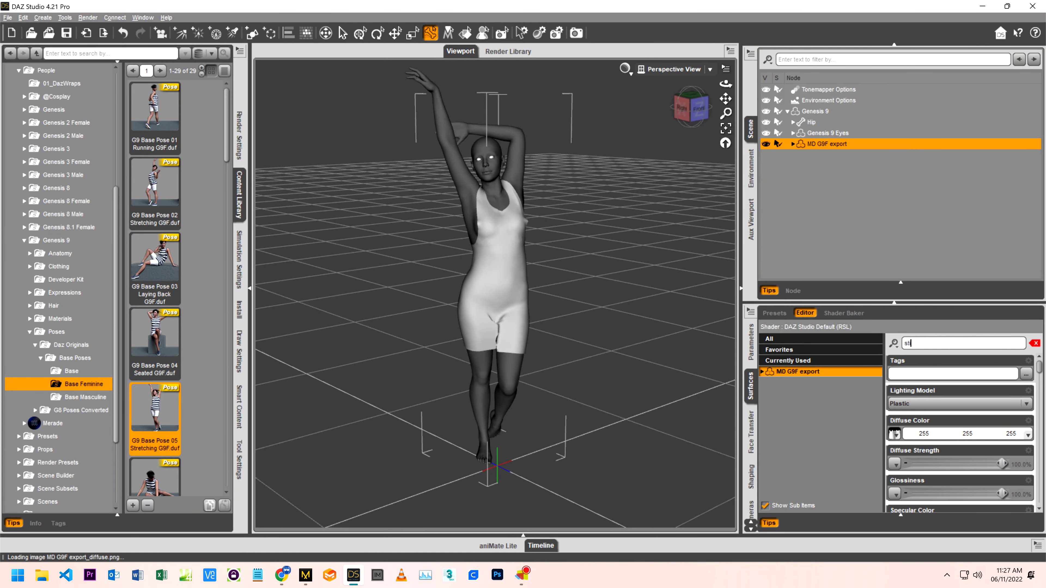
{"action": "type", "text": "i"}
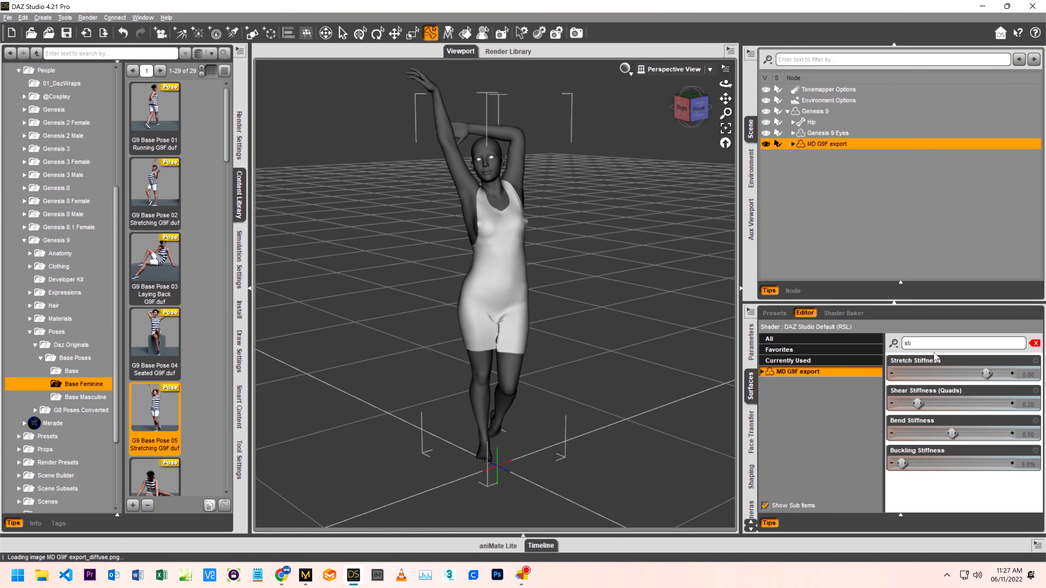
{"action": "left_click", "coordinate": [1026, 374]}
{"action": "key", "text": "BackSpace"}
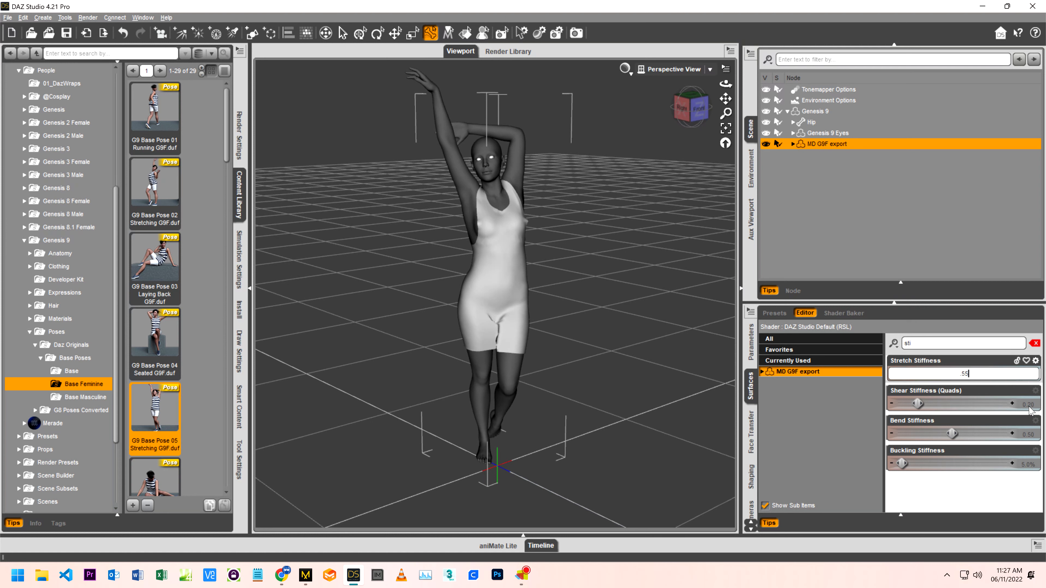
{"action": "type", "text": ".55"}
{"action": "left_click", "coordinate": [1026, 434]}
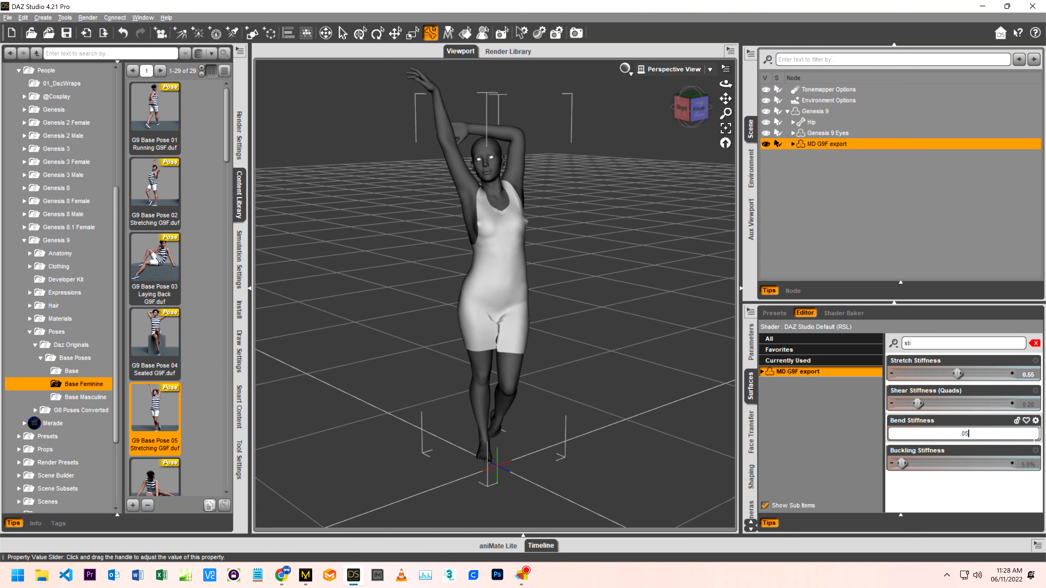
{"action": "key", "text": "Return"}
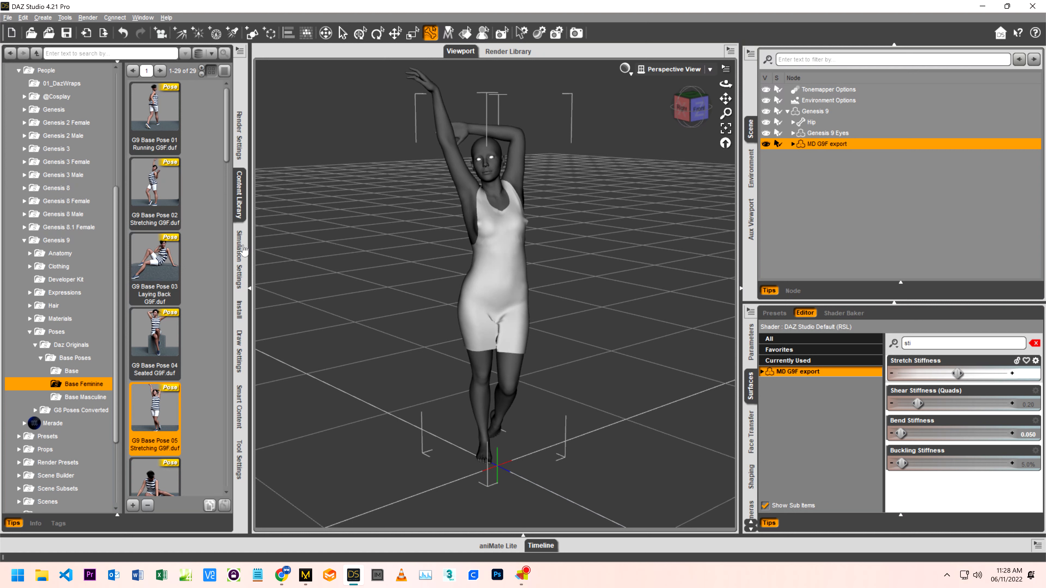
- Try to run the dForce simulation on the current frame, starting bones from the memorized pose
{"action": "left_click", "coordinate": [241, 255]}
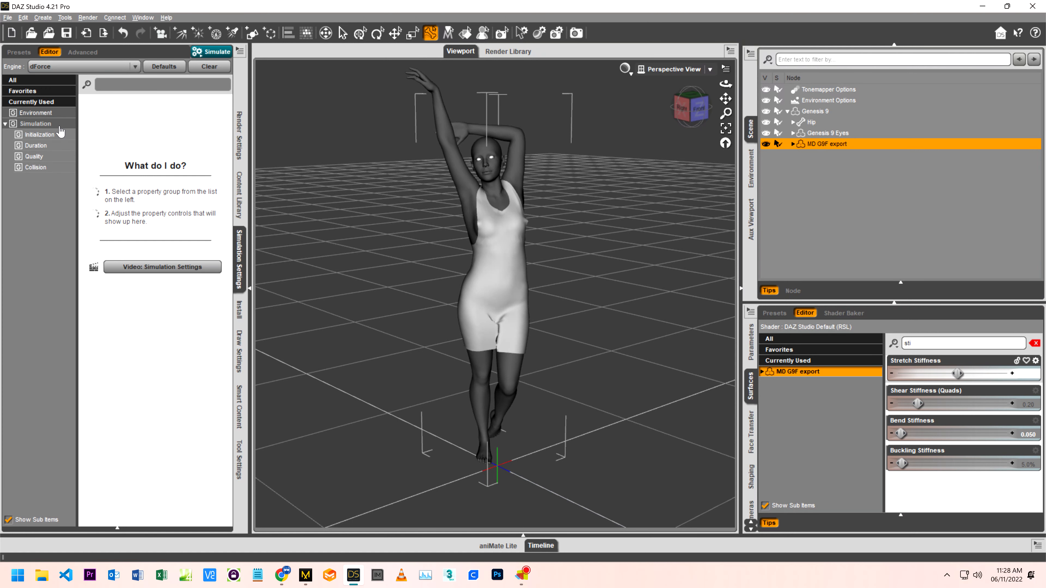
{"action": "left_click", "coordinate": [59, 125]}
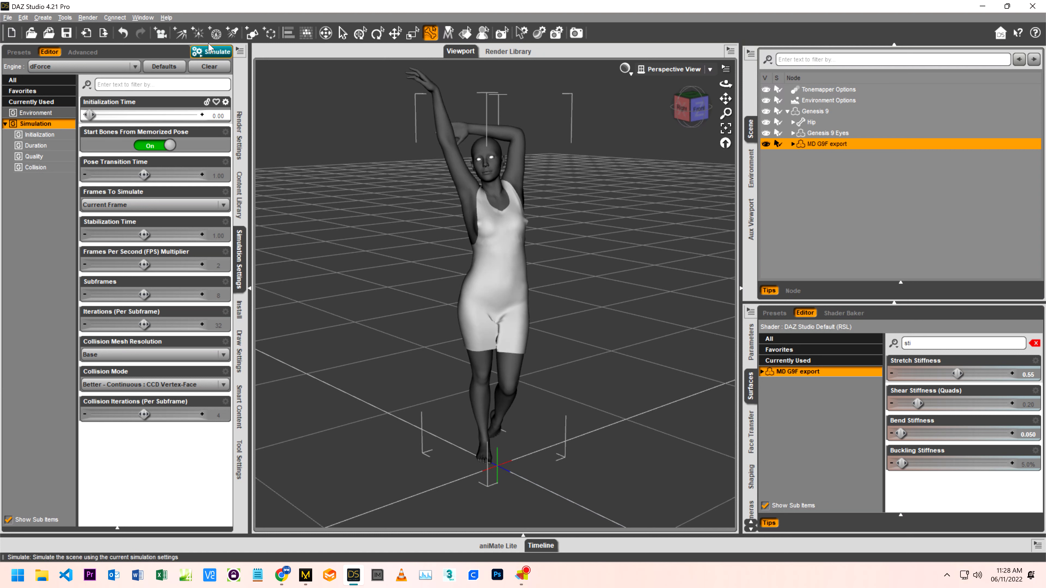
{"action": "left_click", "coordinate": [211, 51]}
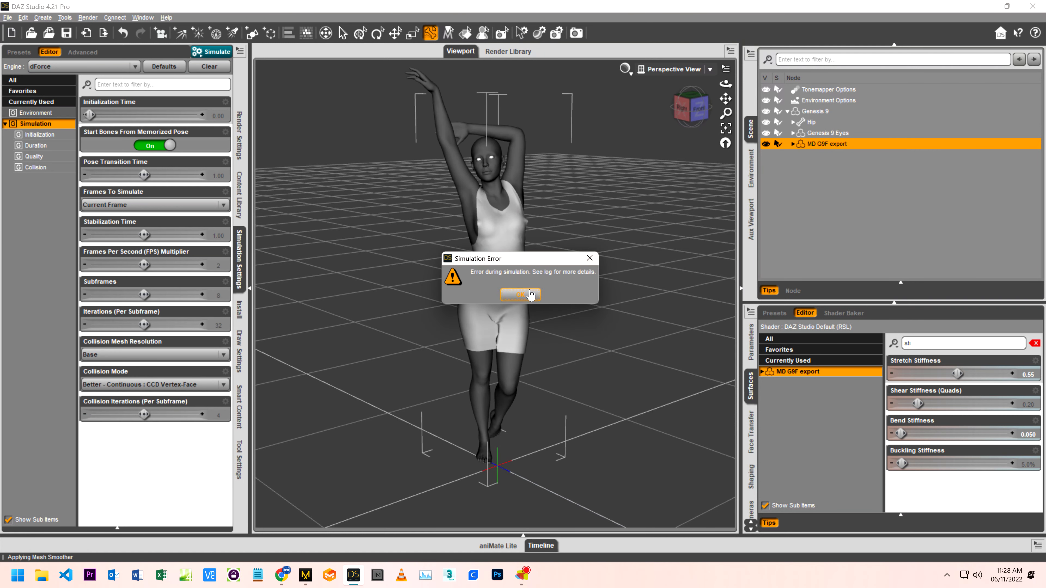
{"action": "left_click", "coordinate": [520, 294]}
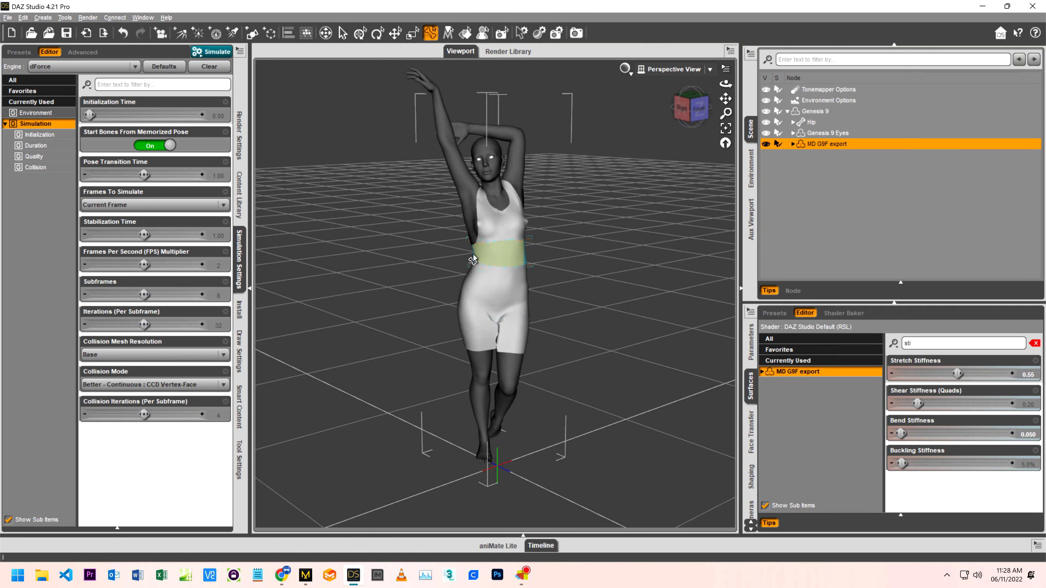
{"action": "left_click", "coordinate": [694, 110]}
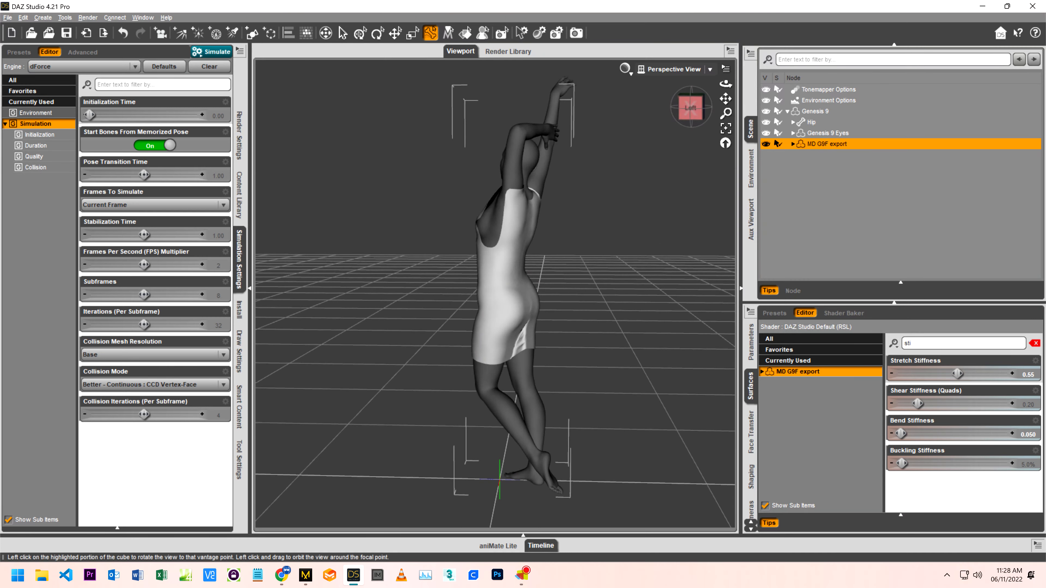
{"action": "left_click_drag", "start_coordinate": [694, 111], "coordinate": [741, 124]}
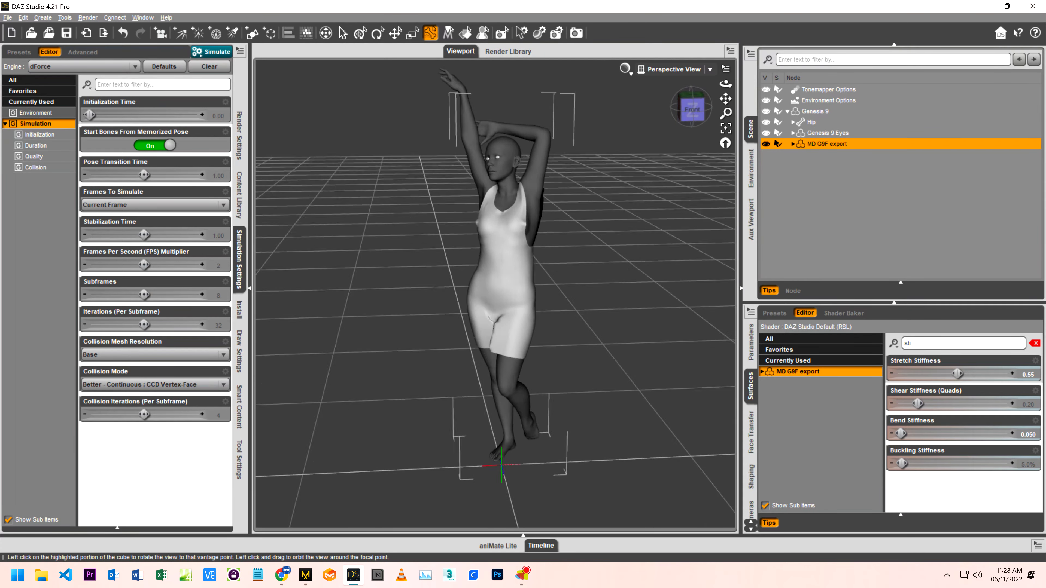
{"action": "left_click_drag", "start_coordinate": [618, 113], "coordinate": [650, 125]}
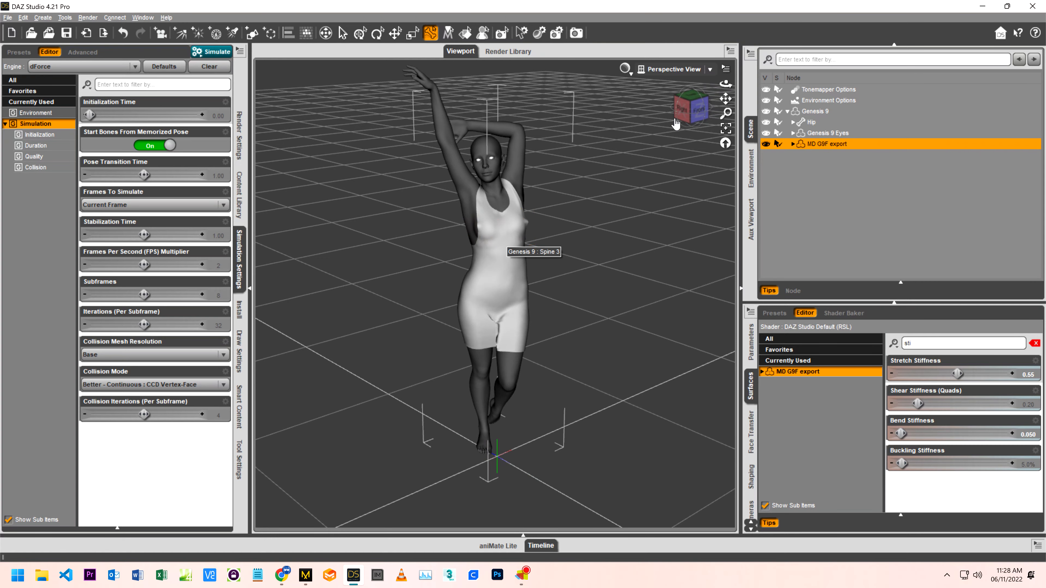
{"action": "mouse_move", "coordinate": [676, 123]}
{"action": "left_mouse_down"}
{"action": "mouse_move", "coordinate": [725, 127]}
{"action": "mouse_move", "coordinate": [689, 120]}
{"action": "left_mouse_up"}
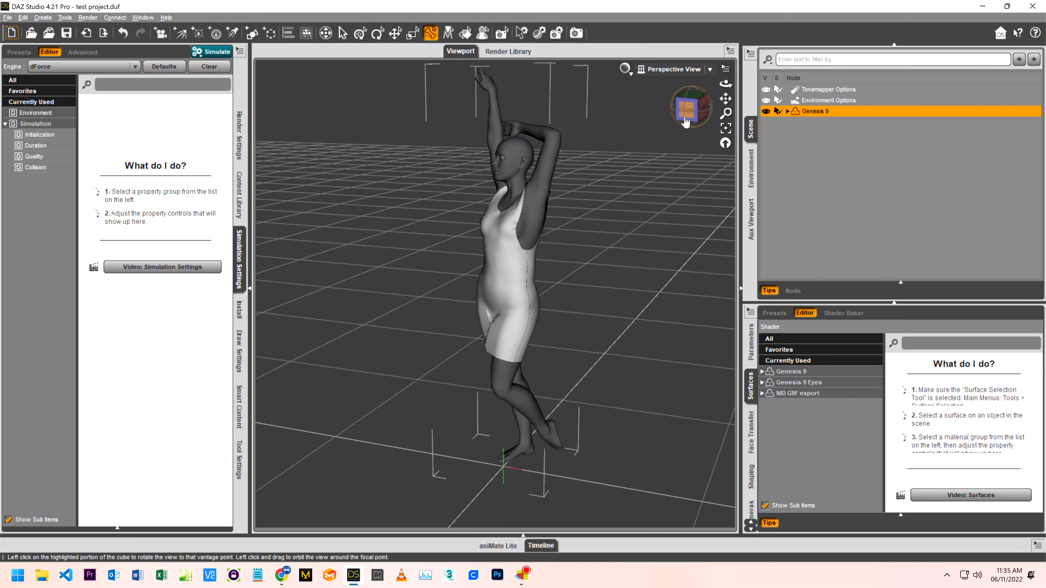
- Simulate the posed figure's dress with dForce, stop the simulation during stabilization, and inspect the drape from several angles
{"action": "left_click_drag", "start_coordinate": [686, 118], "coordinate": [744, 113]}
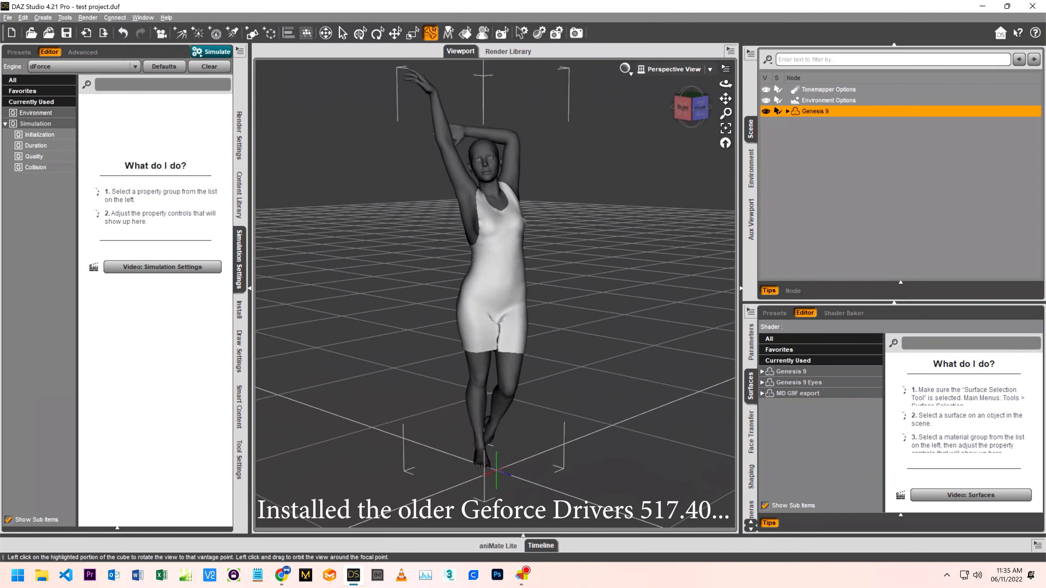
{"action": "left_click", "coordinate": [211, 52]}
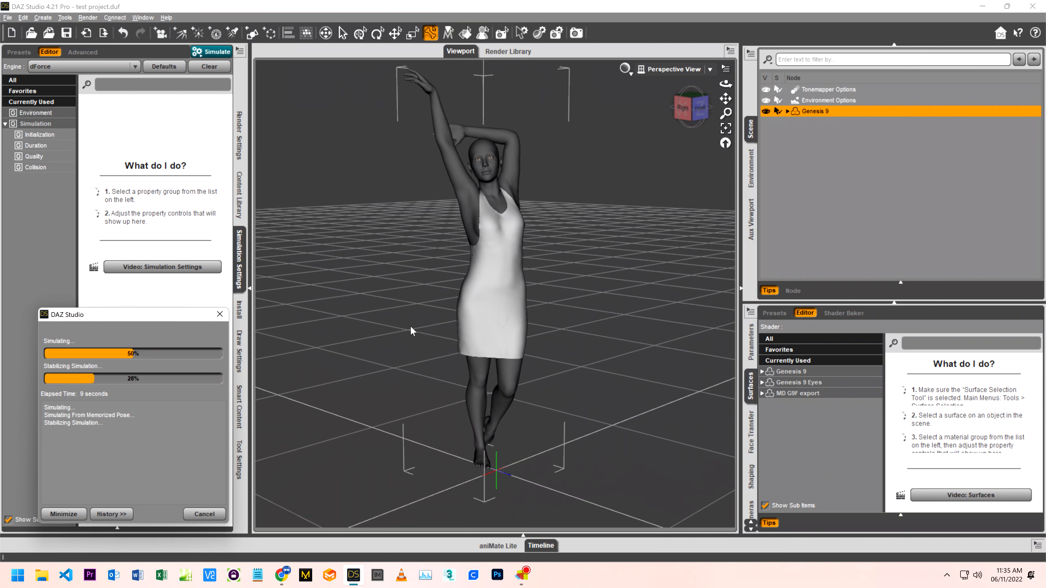
{"action": "left_click", "coordinate": [205, 514]}
{"action": "left_click", "coordinate": [675, 124]}
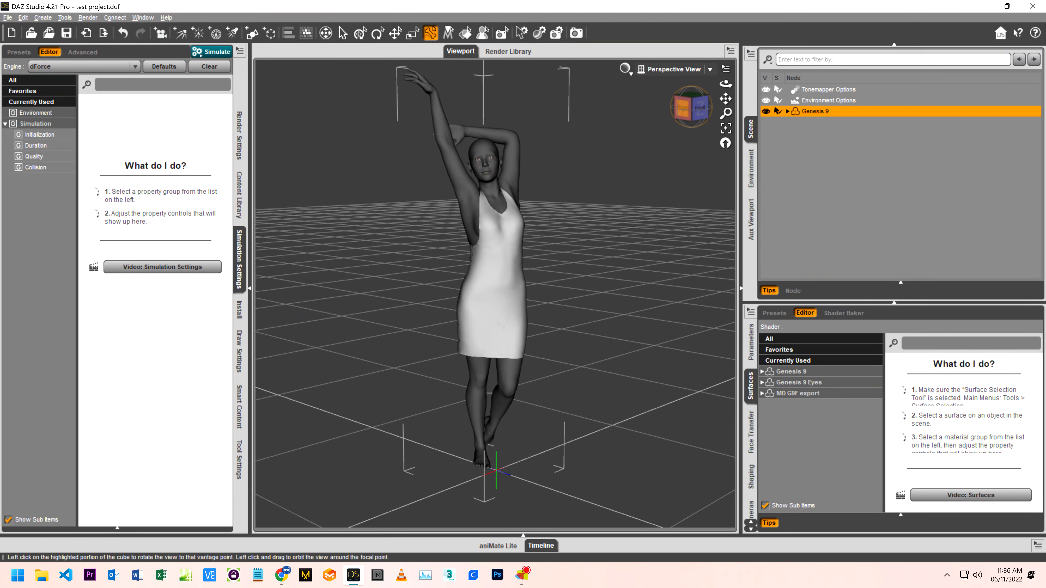
{"action": "left_click_drag", "start_coordinate": [675, 125], "coordinate": [815, 114]}
{"action": "left_click_drag", "start_coordinate": [630, 101], "coordinate": [690, 113]}
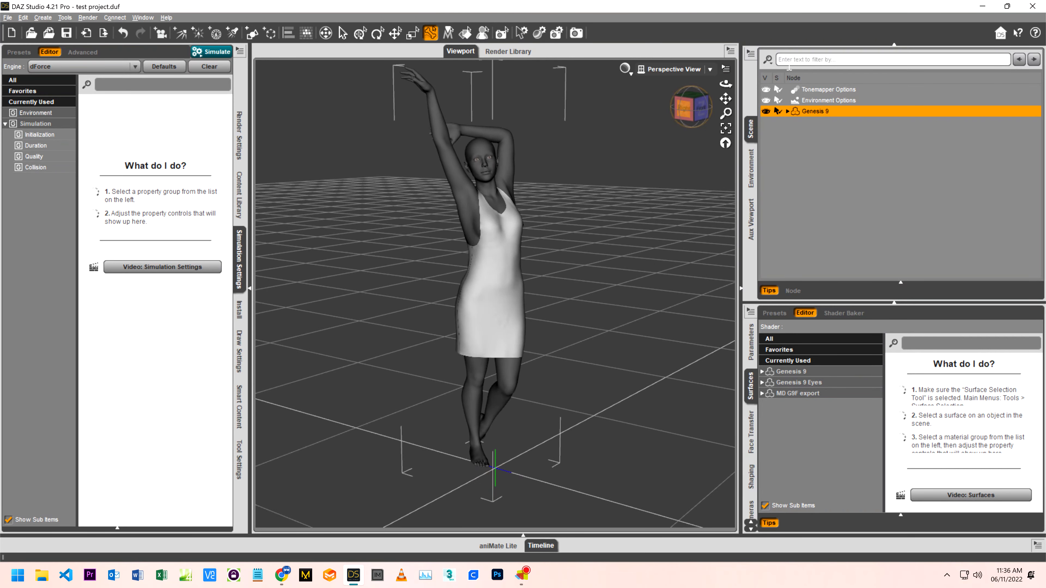